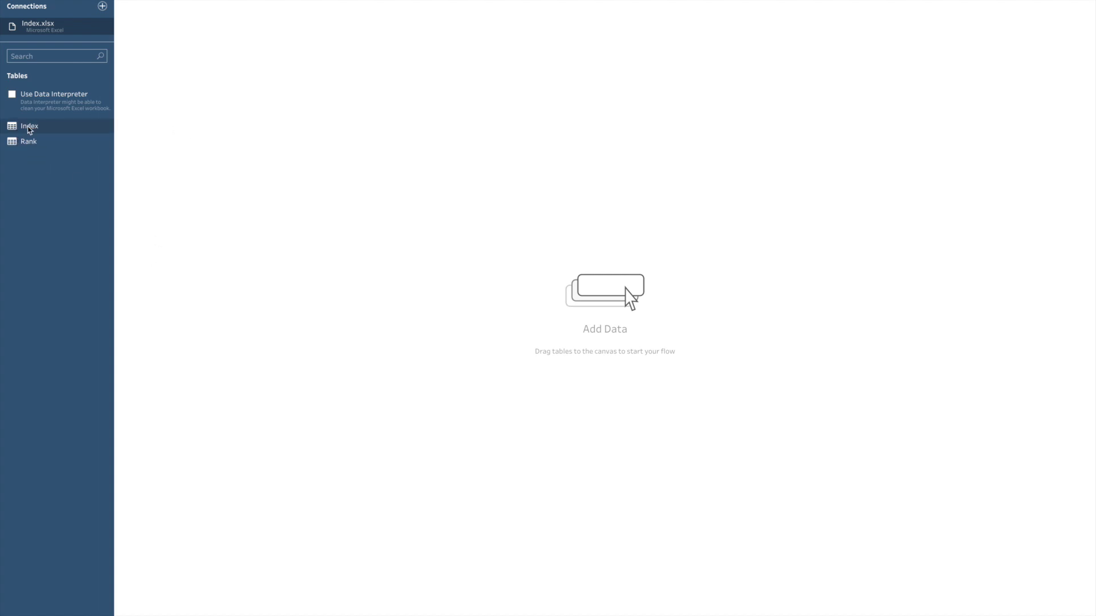
Step: Drag the Index table onto the canvas as the input and add a Script 1 step after it
left_click_drag(28, 126, 192, 90)
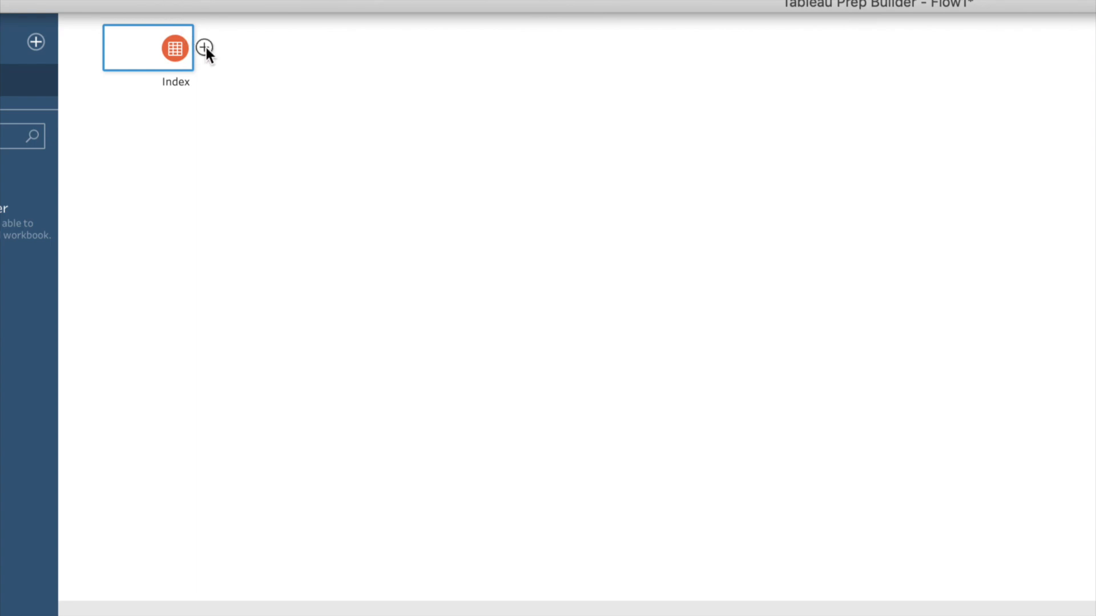
left_click(205, 47)
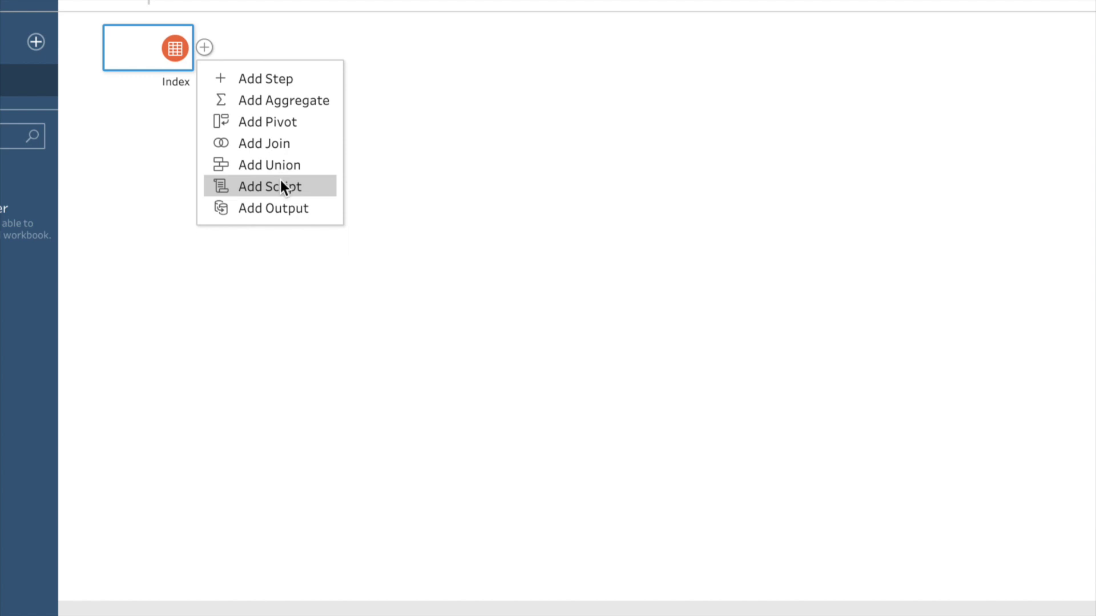
left_click(313, 194)
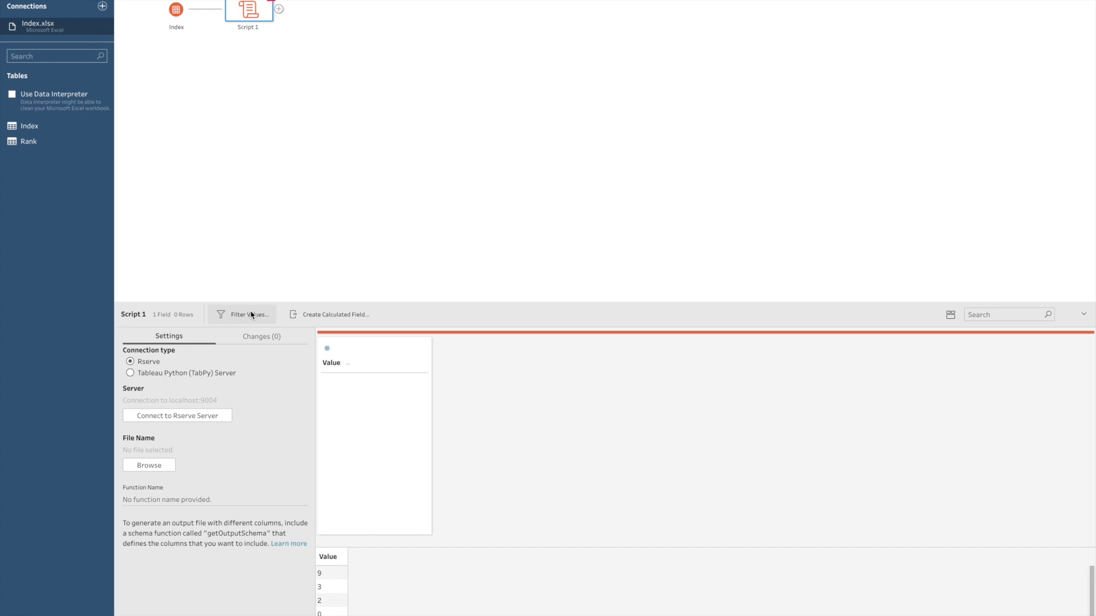
Step: Switch Script 1's connection type from Rserve to Tableau Python (TabPy) Server
left_click(131, 374)
left_click(130, 362)
left_click(130, 374)
left_click(131, 363)
left_click(131, 374)
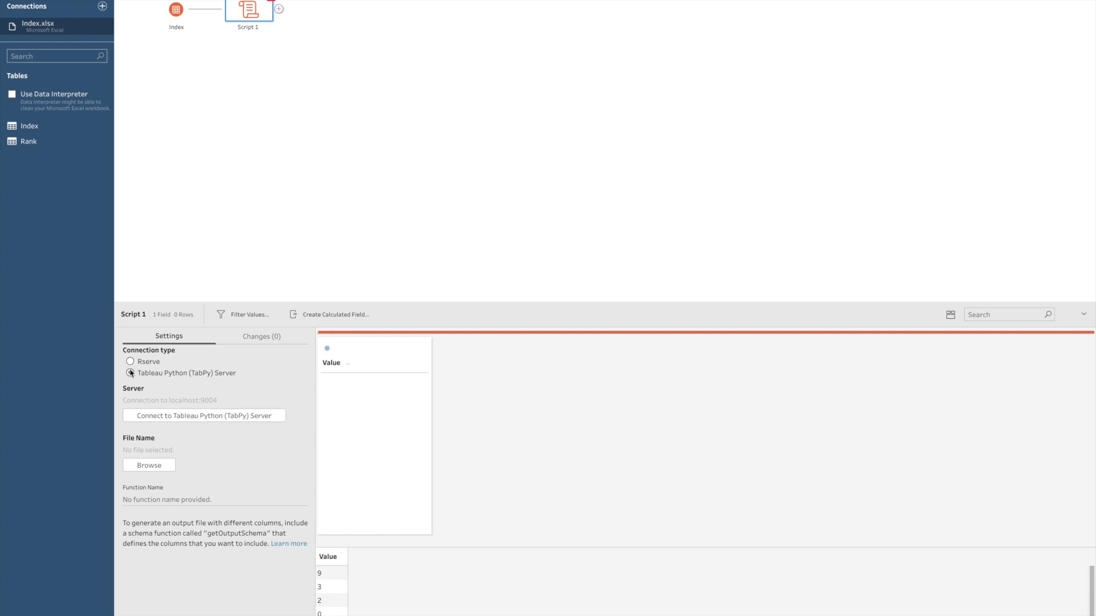
left_click(130, 363)
left_click(131, 374)
left_click(130, 422)
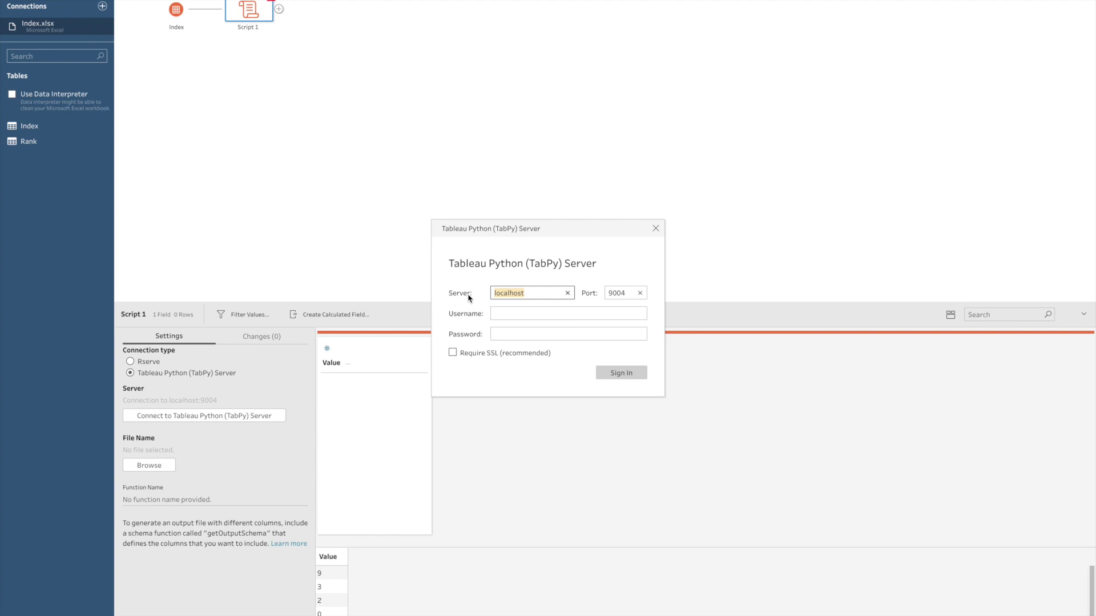
left_click(606, 294)
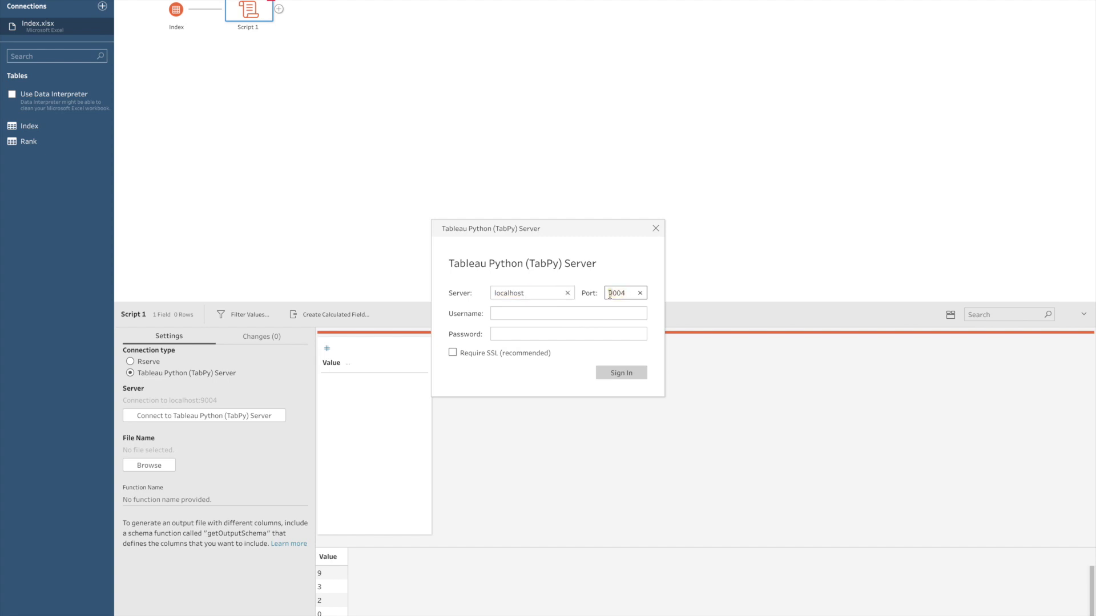
left_click(655, 229)
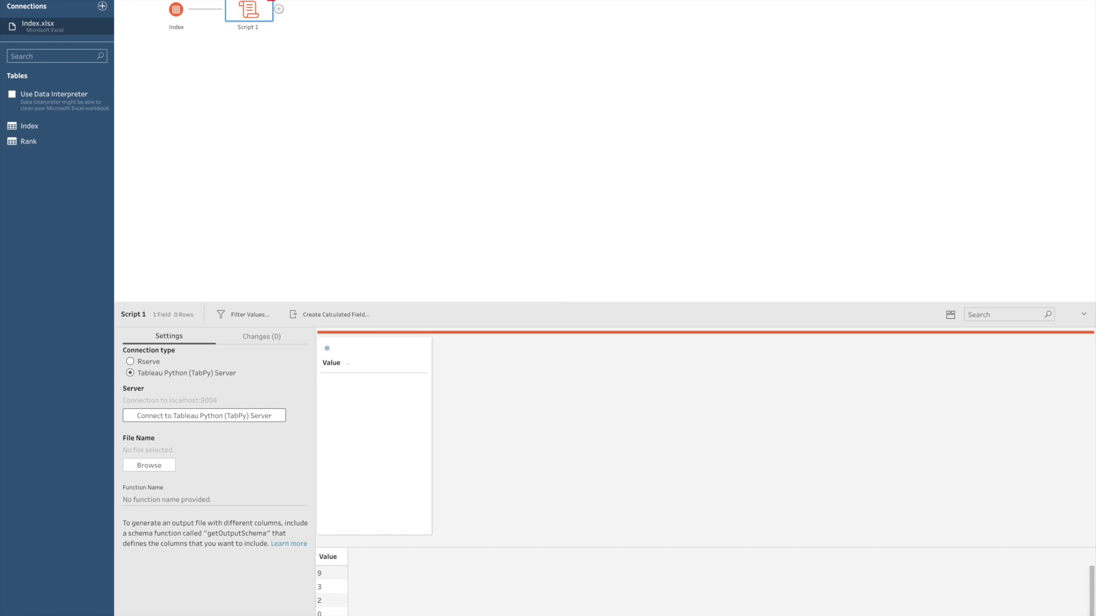
key("super+space")
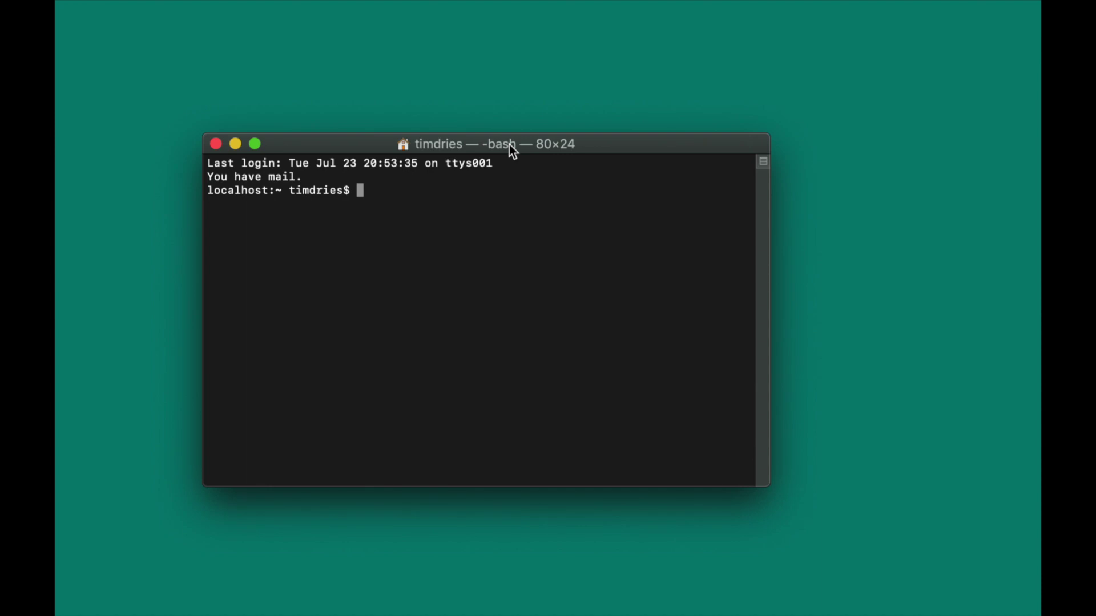
Step: Run cd TabPy and ./Startup.sh in Terminal, then confirm the log shows port 9004
type("cd TabPy")
key("Return")
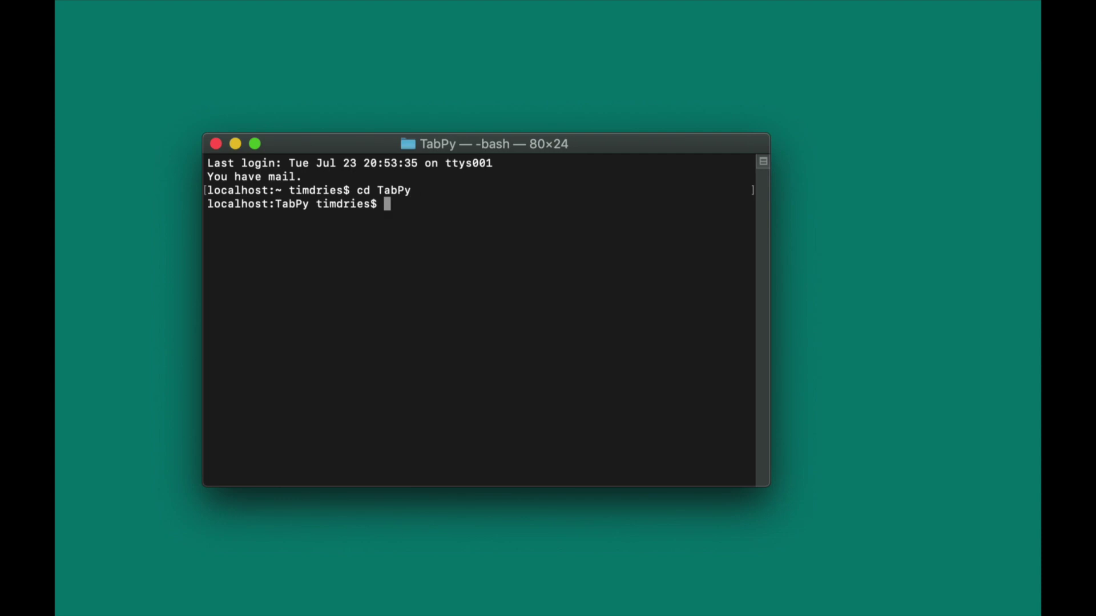
type("./Sh")
key("BackSpace")
type("tartup.sh")
key("Return")
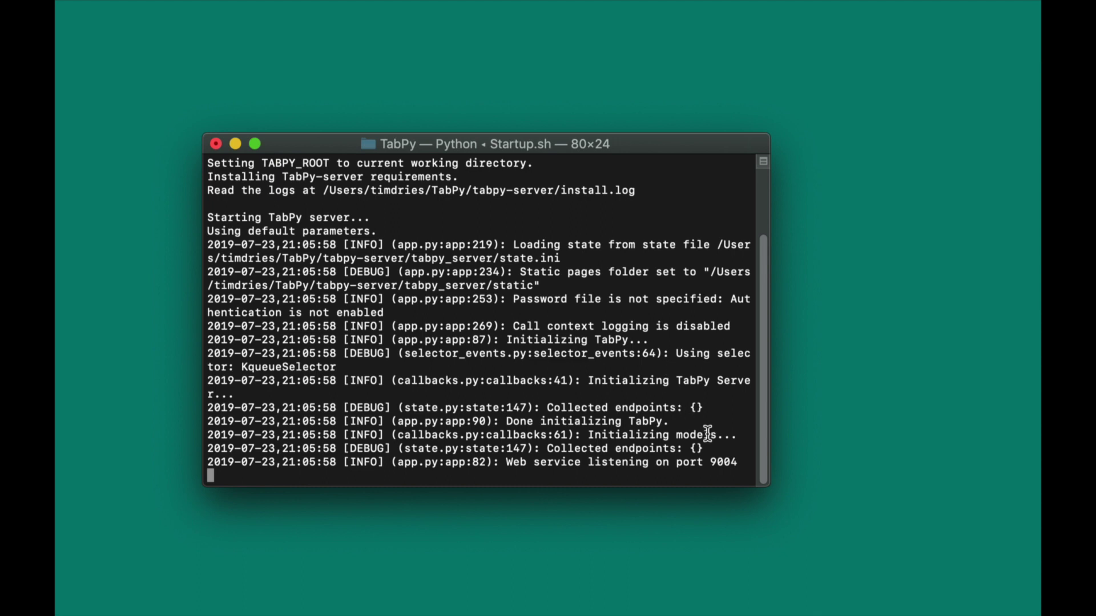
left_click_drag(739, 462, 708, 463)
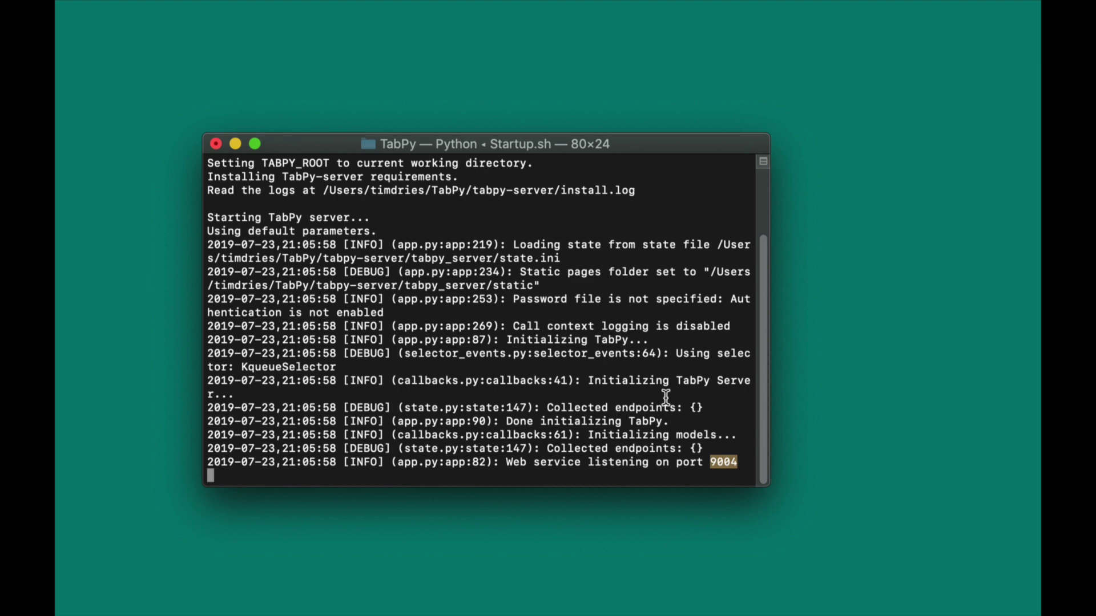
Step: Back in Tableau Prep, sign Script 1 in to TabPy at localhost, port 9004
mouse_move(57, 384)
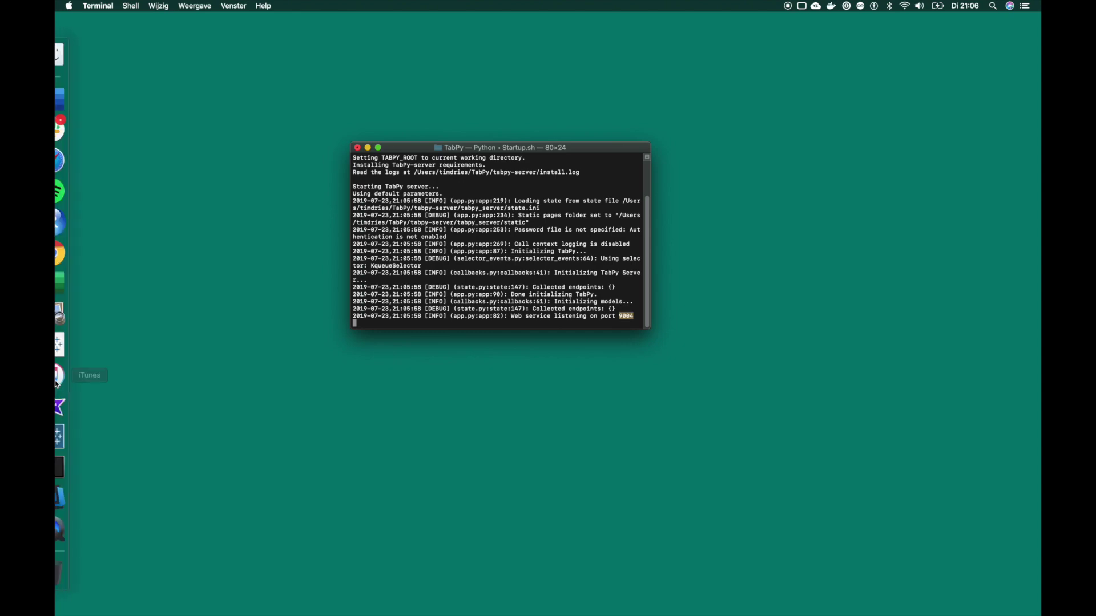
left_click(73, 435)
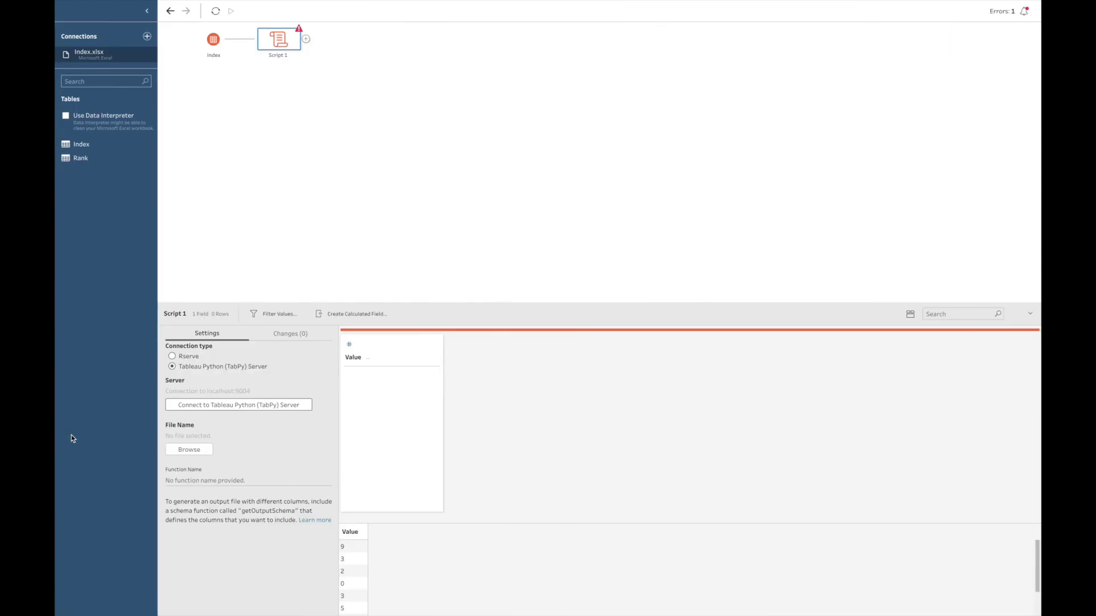
left_click(167, 405)
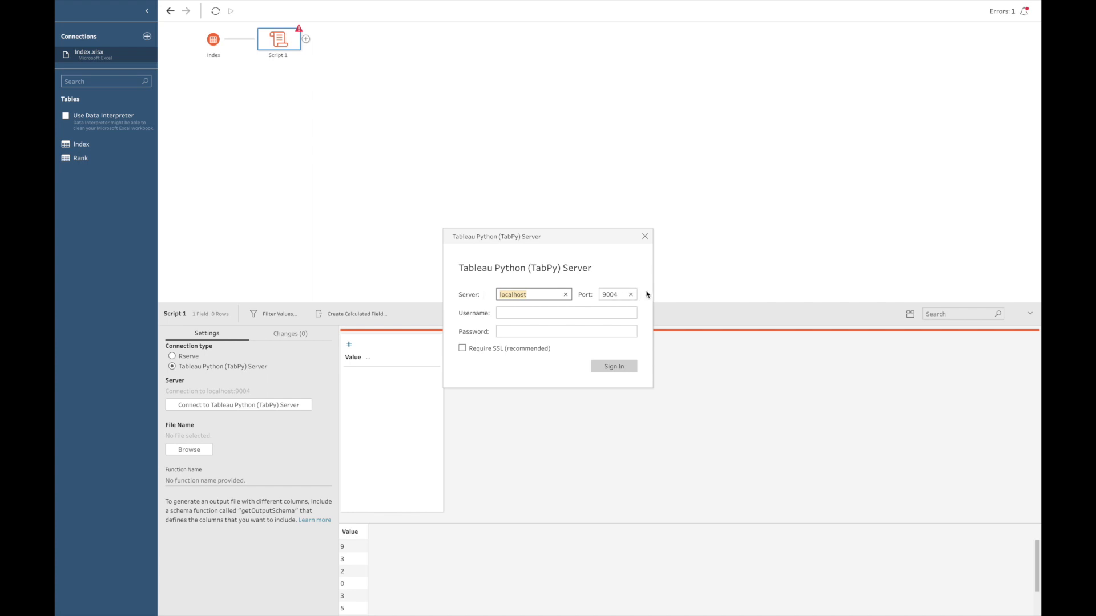
left_click(605, 294)
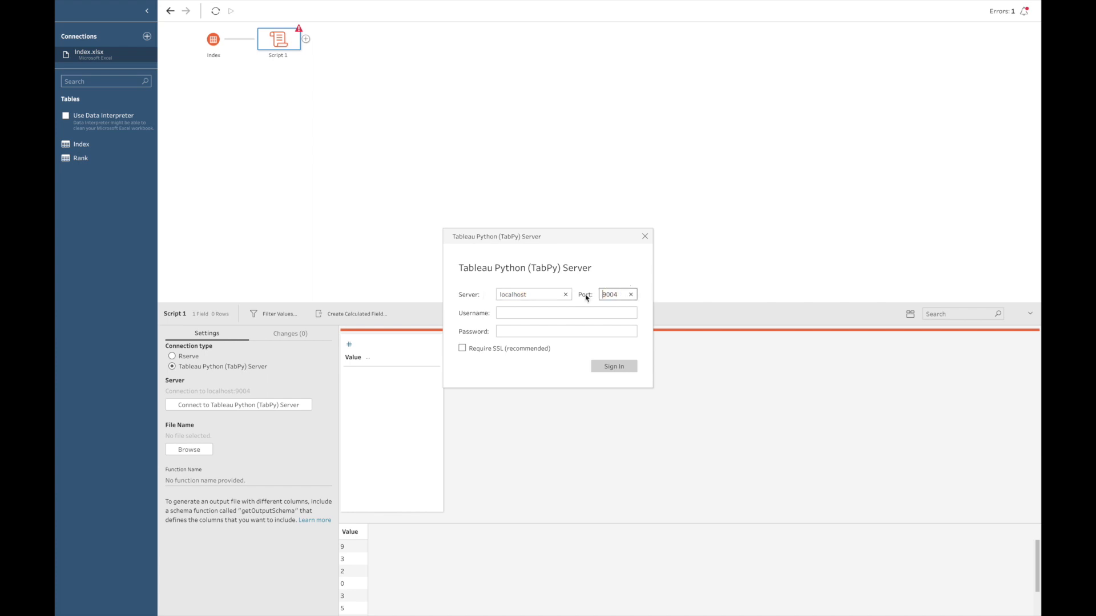
double_click(620, 295)
left_click(615, 366)
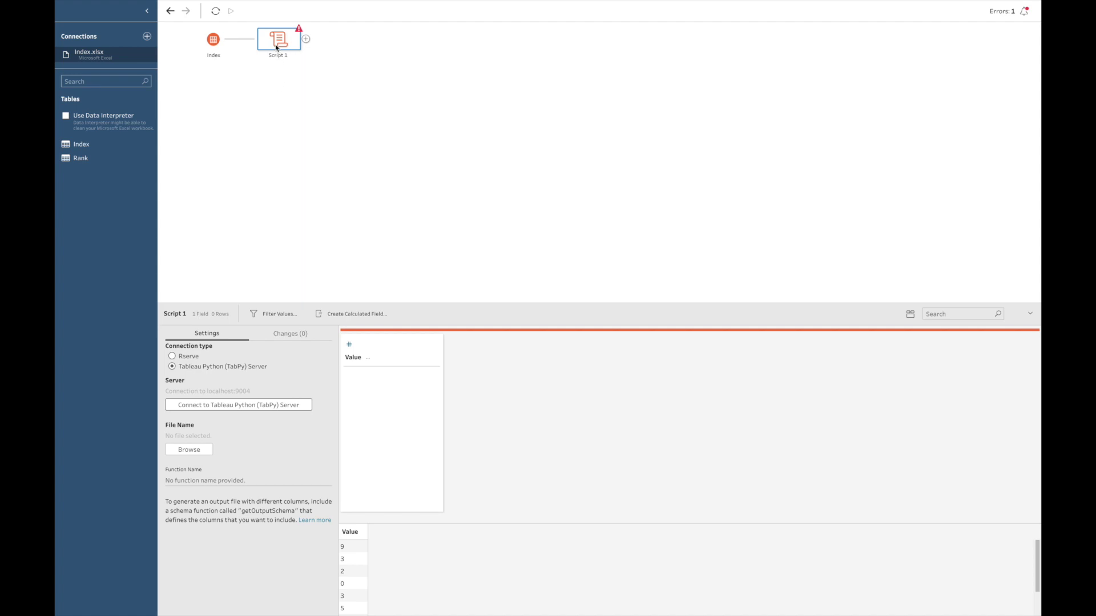
Step: Search Spotlight for Nothing.py and open it in Visual Studio Code
mouse_move(913, 4)
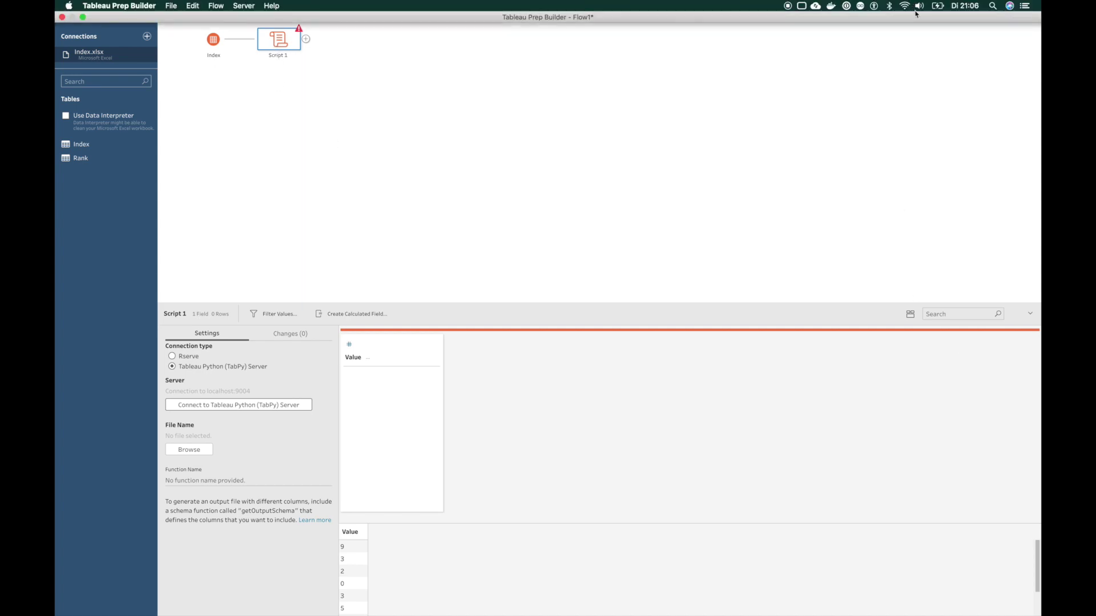
left_click(991, 7)
type("ter")
type("Nothin")
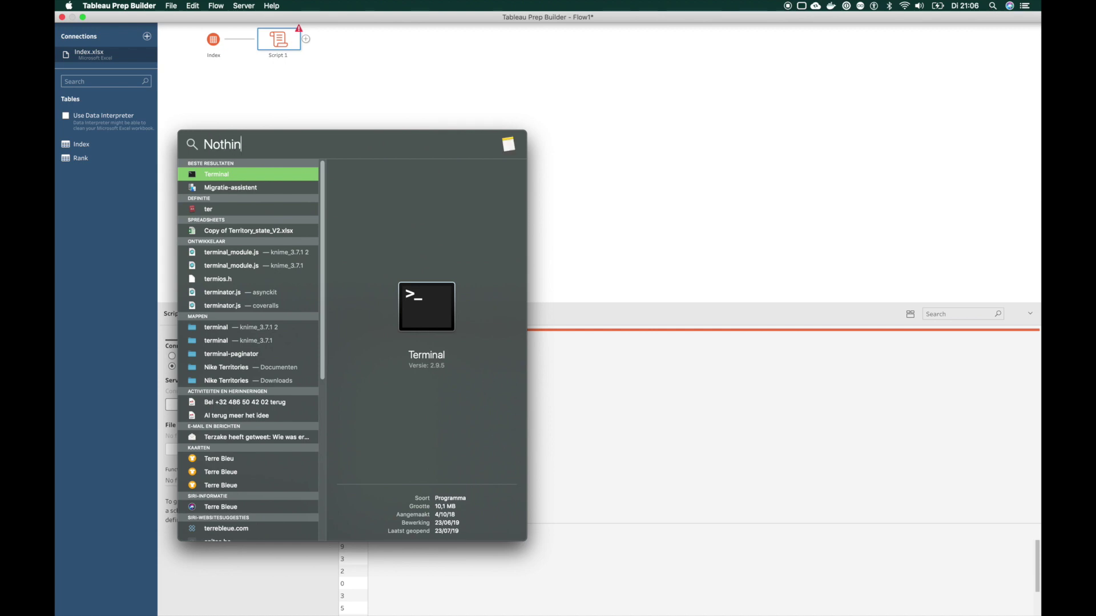
type("g.py")
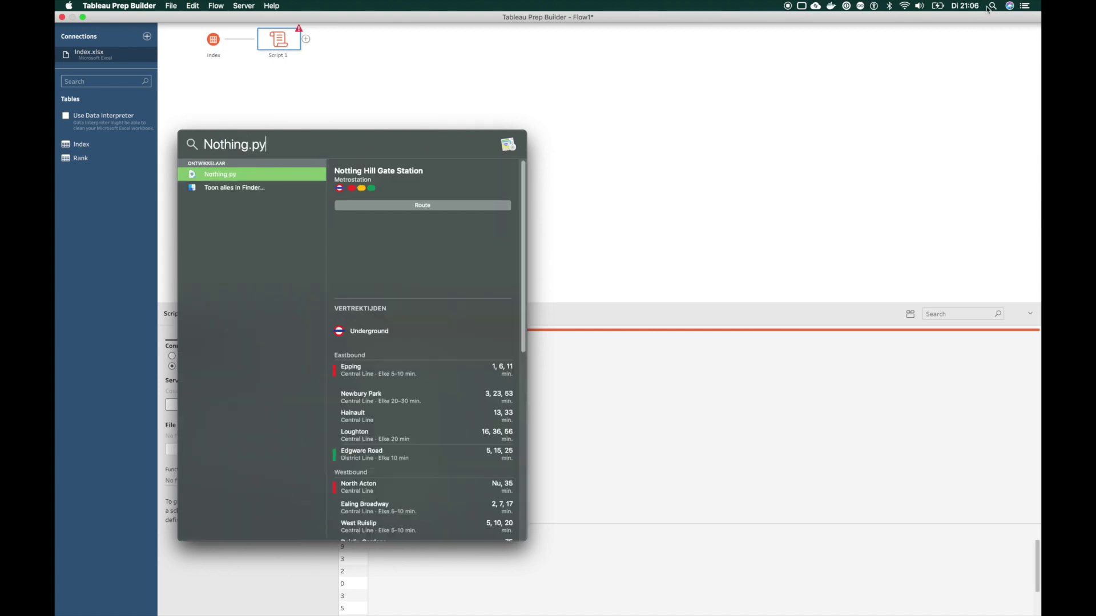
left_click(228, 174)
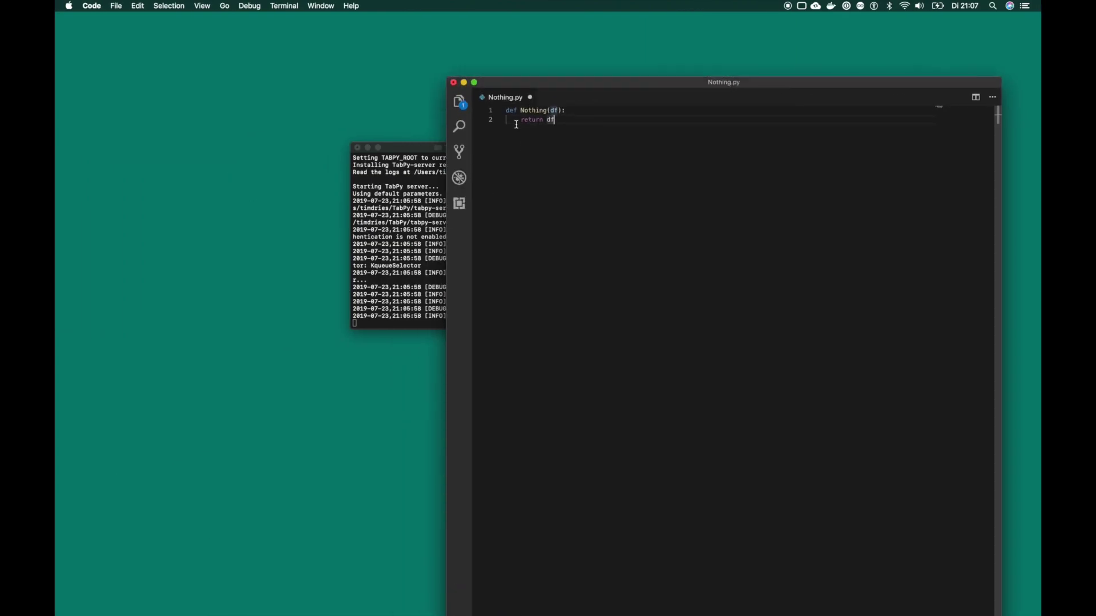
left_click(475, 83)
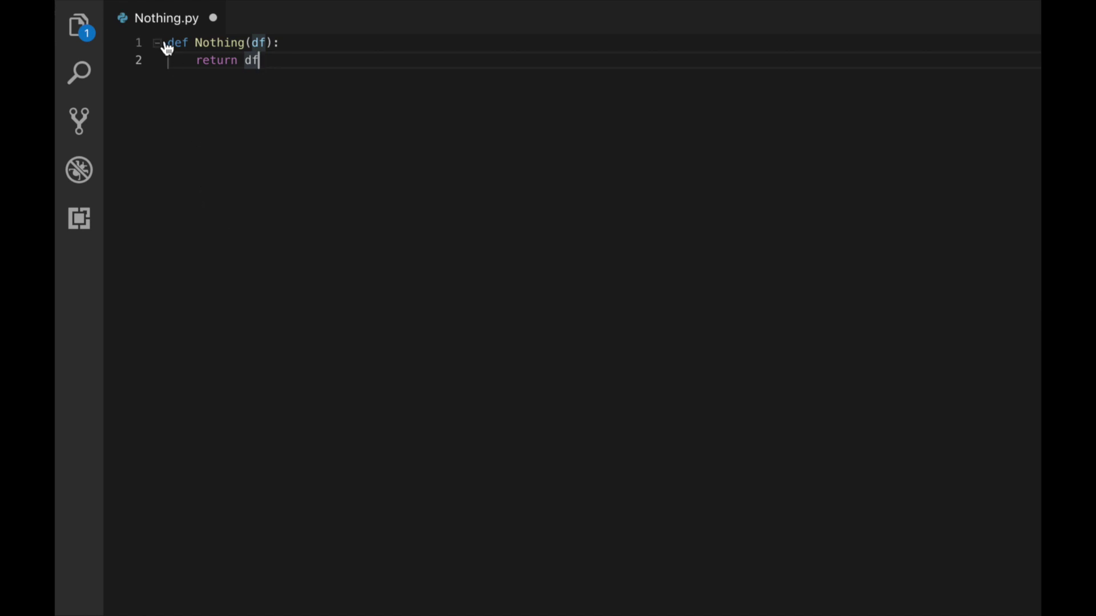
left_click_drag(167, 43, 187, 42)
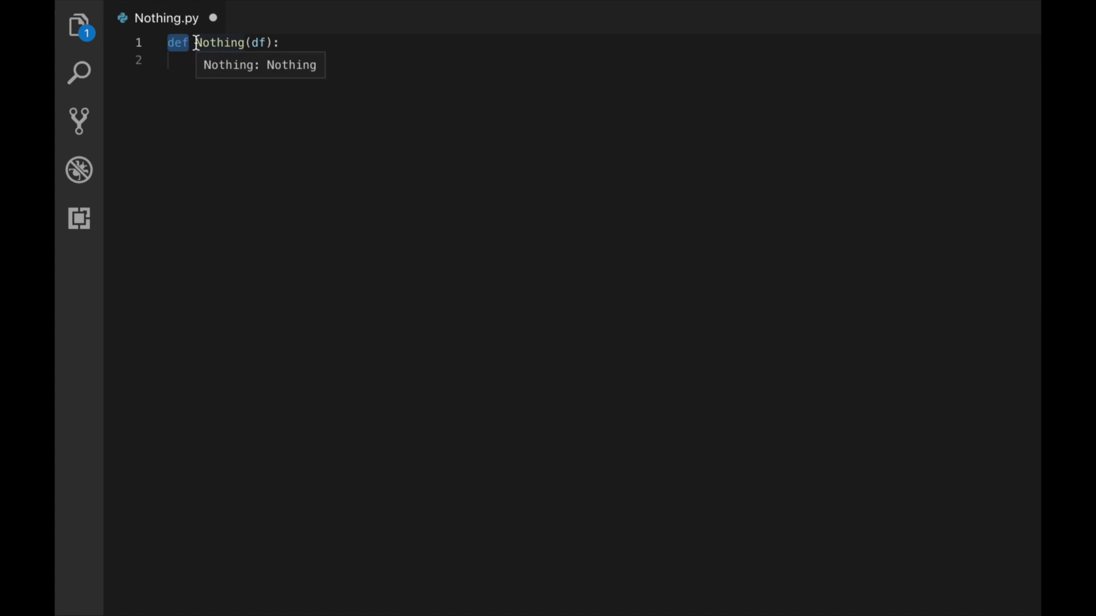
left_click_drag(195, 42, 245, 43)
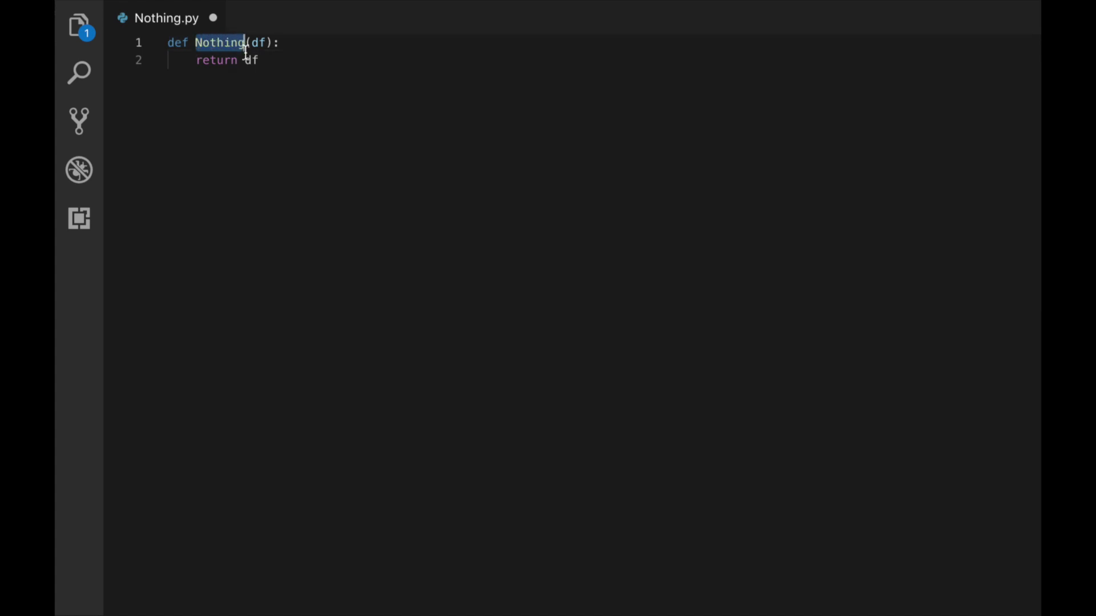
left_click_drag(251, 43, 267, 45)
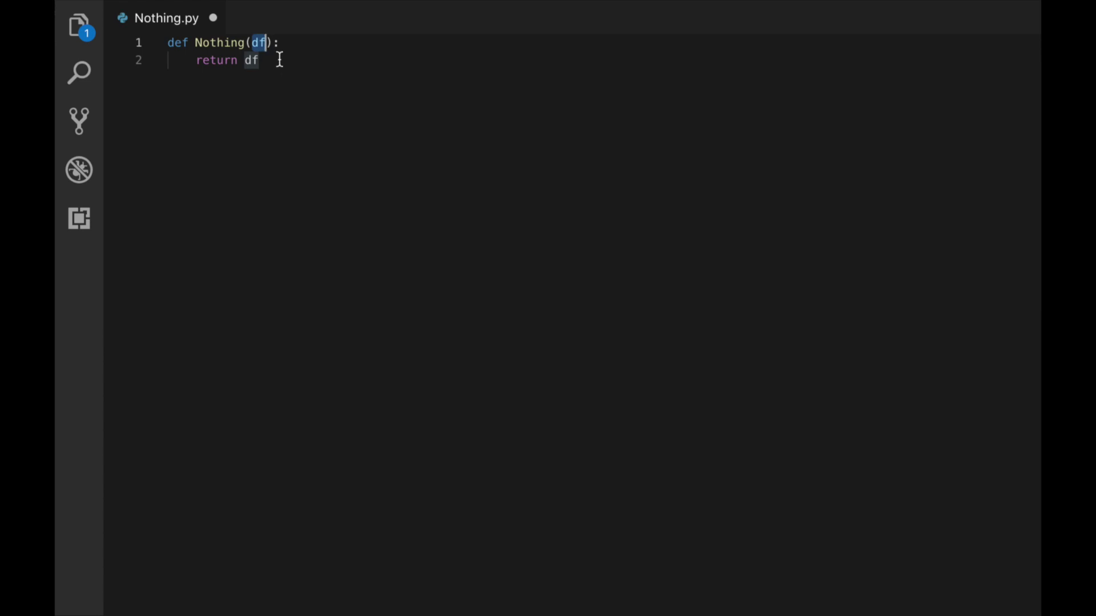
left_click(284, 46)
key("Return")
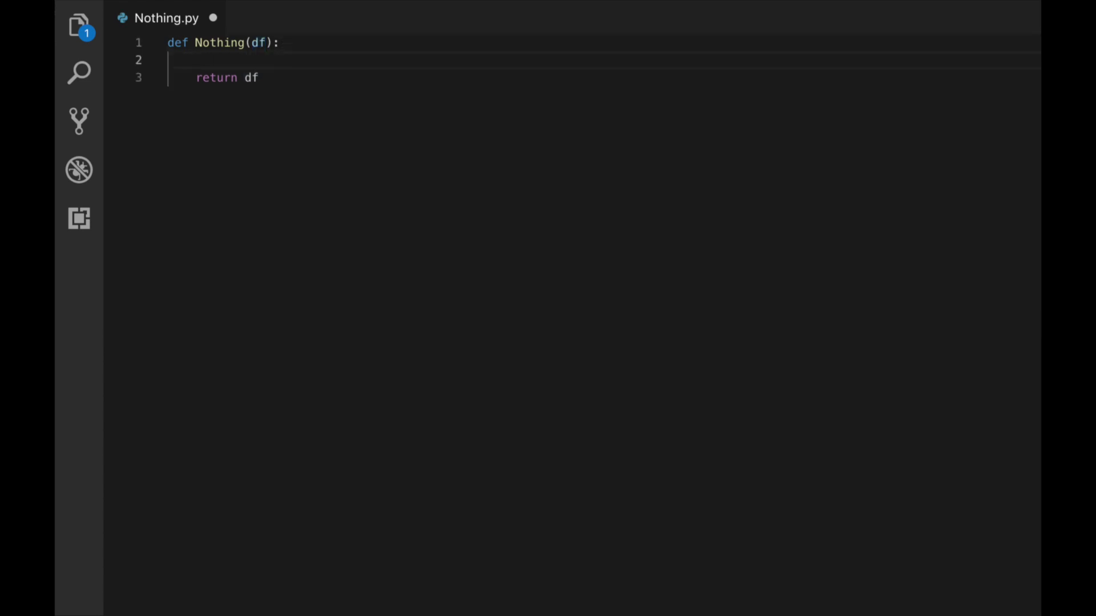
type("operations")
key("BackSpace")
key("BackSpace")
key("BackSpace")
key("BackSpace")
key("BackSpace")
key("BackSpace")
key("BackSpace")
key("BackSpace")
key("BackSpace")
key("BackSpace")
key("BackSpace")
key("BackSpace")
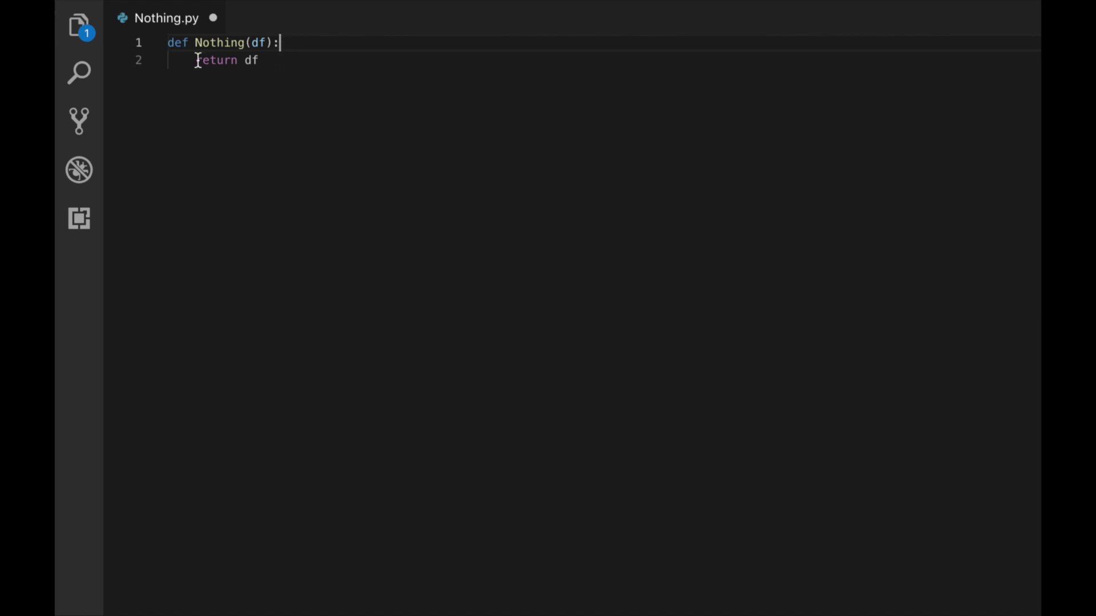
left_click_drag(197, 60, 269, 68)
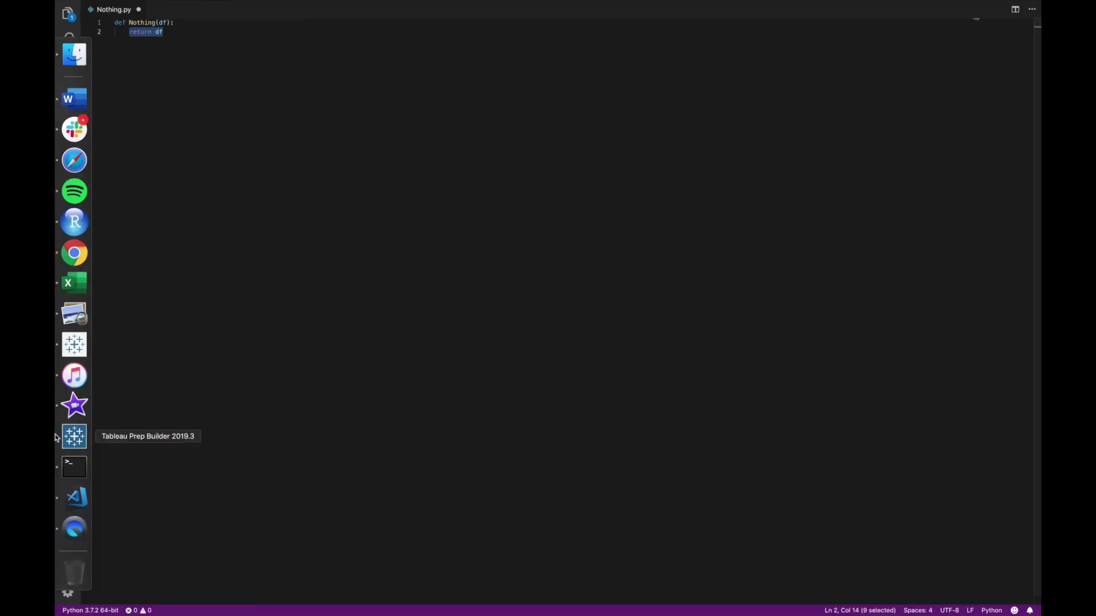
left_click(67, 437)
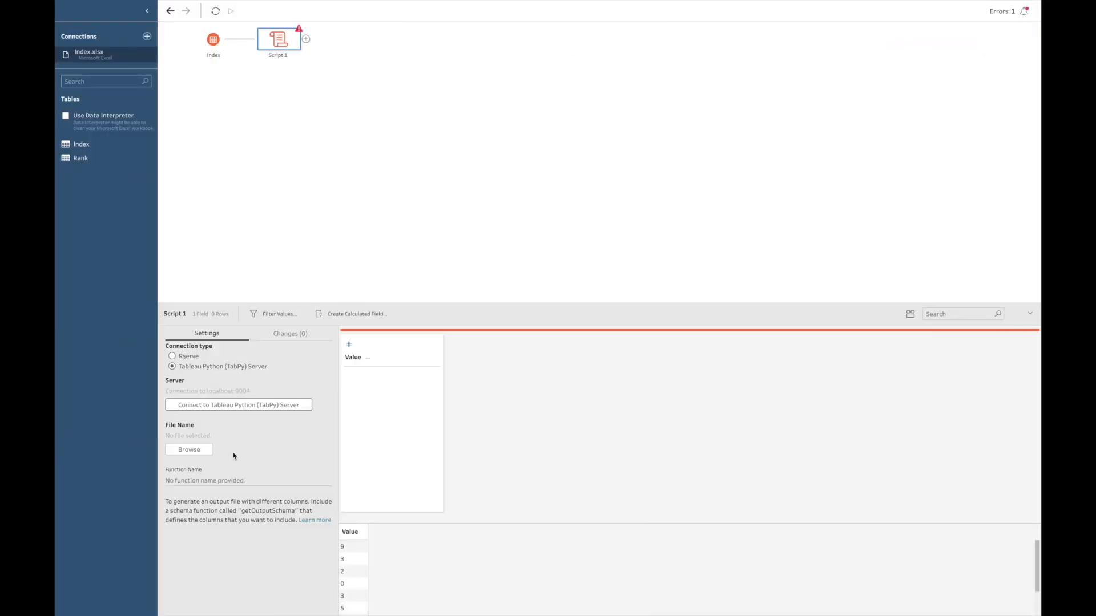
Step: Browse to Nothing.py, accept it as Script 1's script file, and close the step settings
left_click(205, 451)
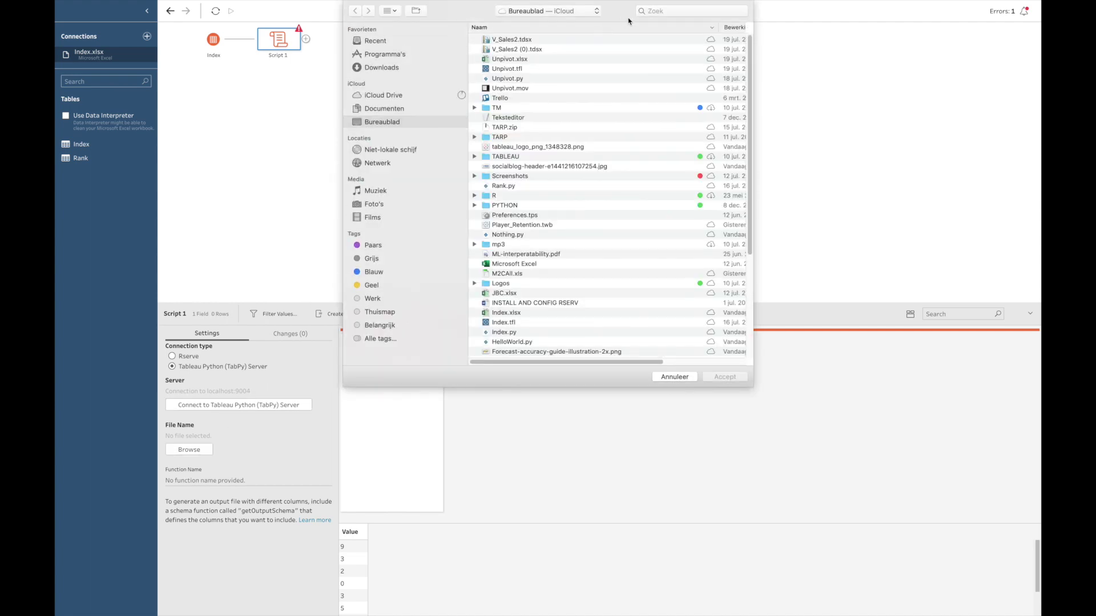
left_click(662, 10)
type("Nothing.py")
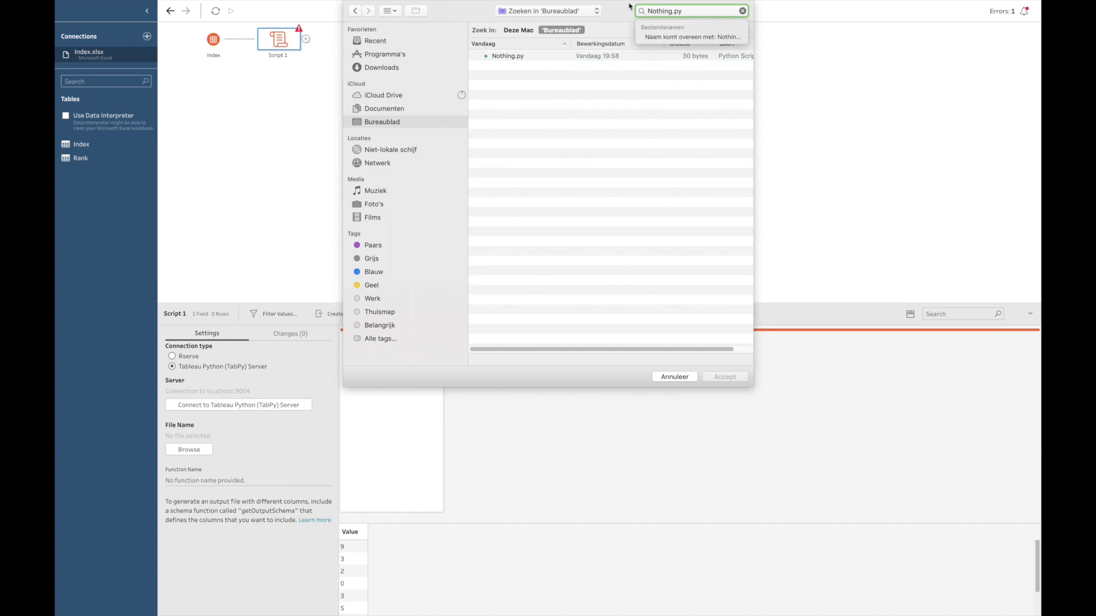
left_click(518, 57)
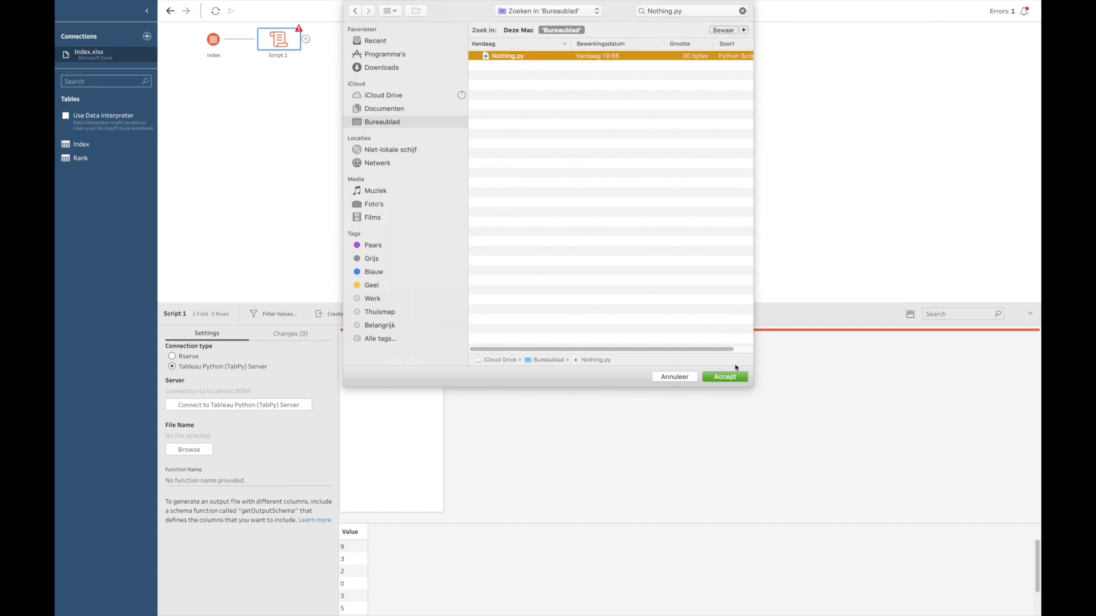
left_click(725, 339)
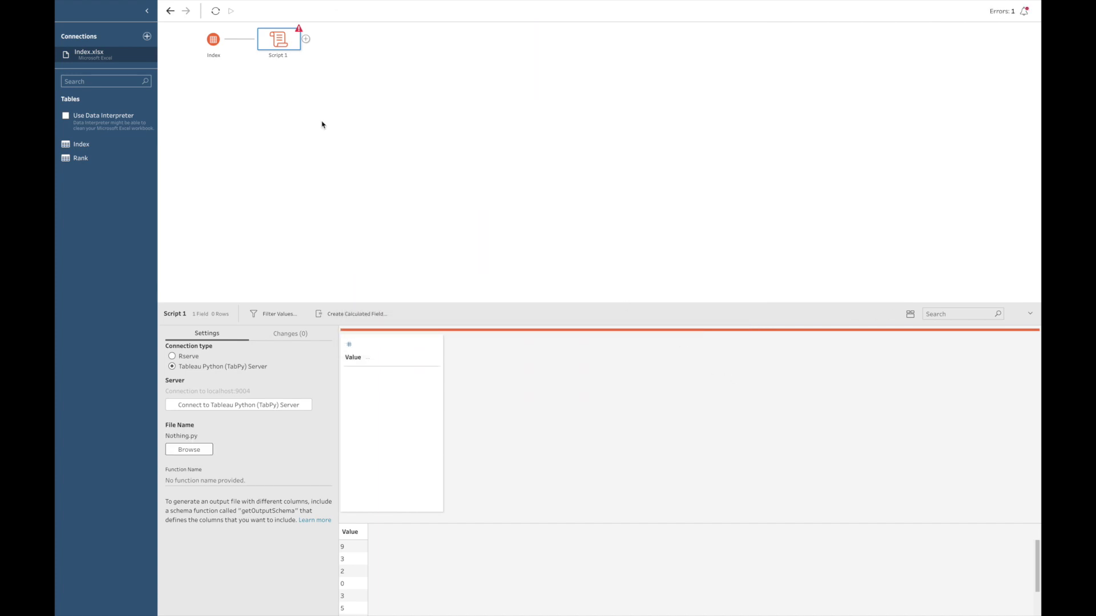
left_click(323, 141)
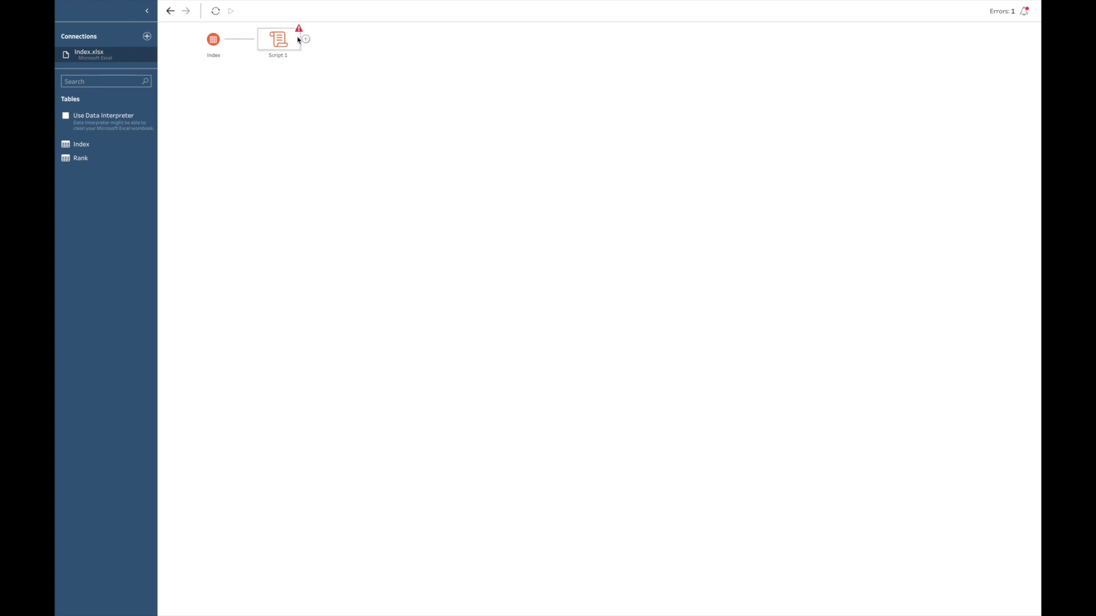
mouse_move(299, 32)
mouse_move(61, 436)
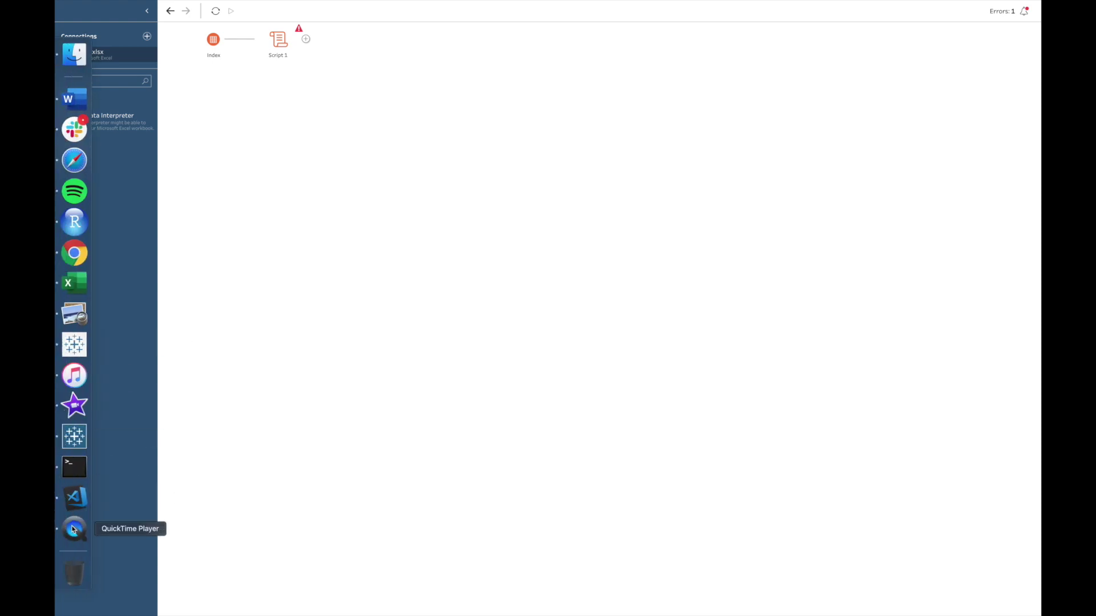
left_click(75, 498)
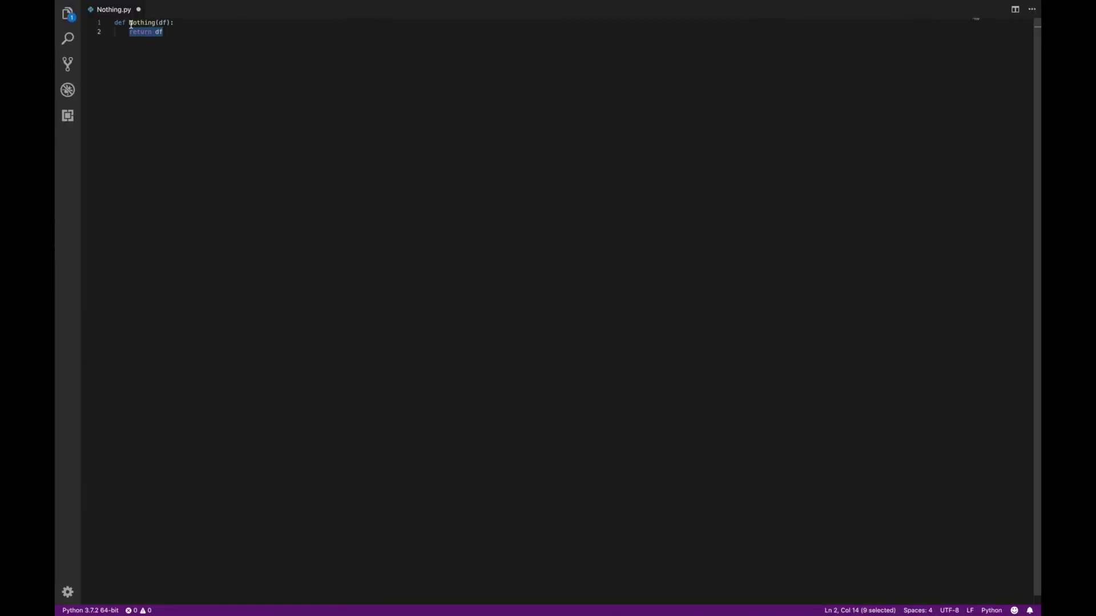
left_click_drag(128, 23, 156, 22)
mouse_move(154, 25)
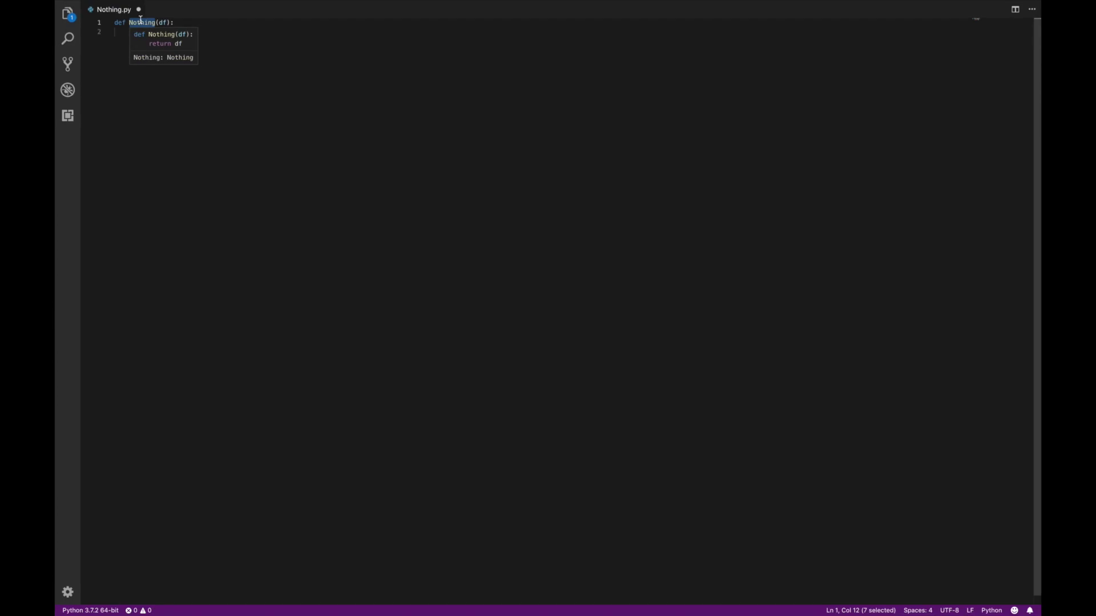
left_click(154, 188)
mouse_move(55, 288)
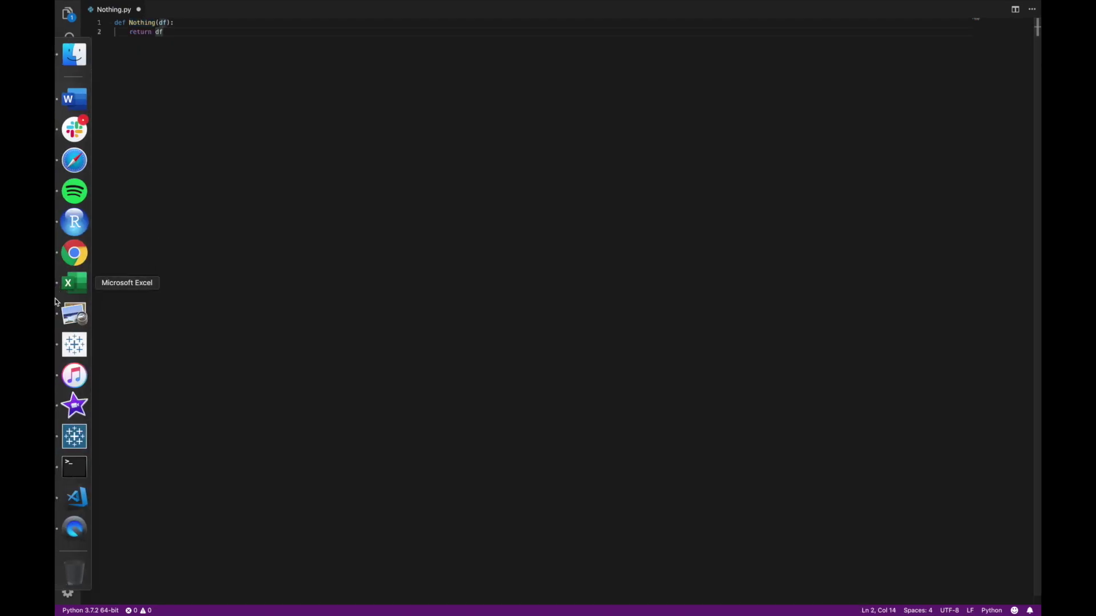
left_click(72, 446)
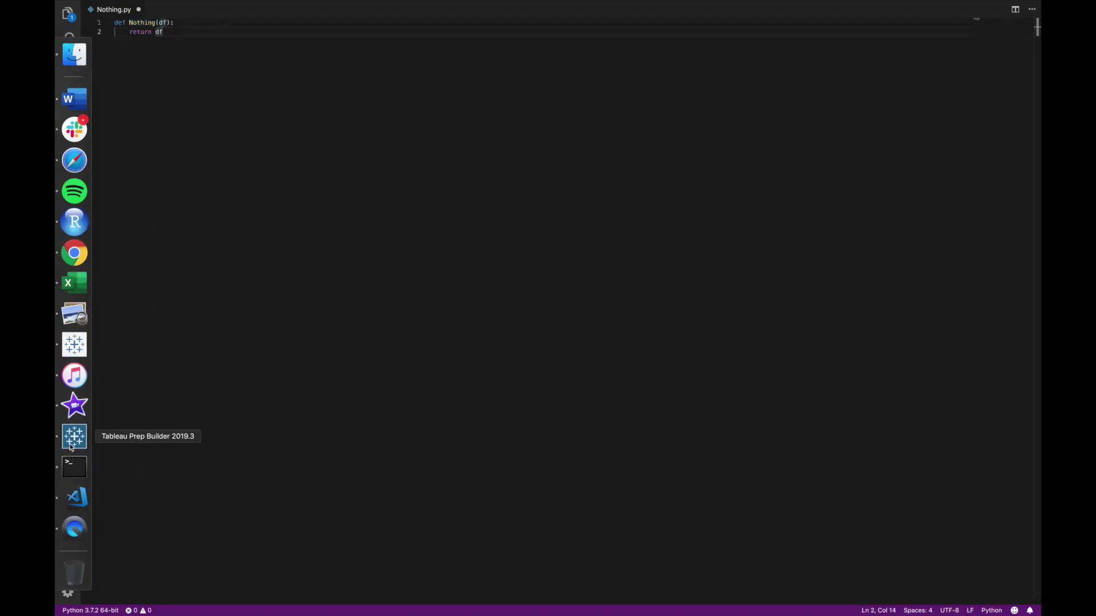
left_click(271, 54)
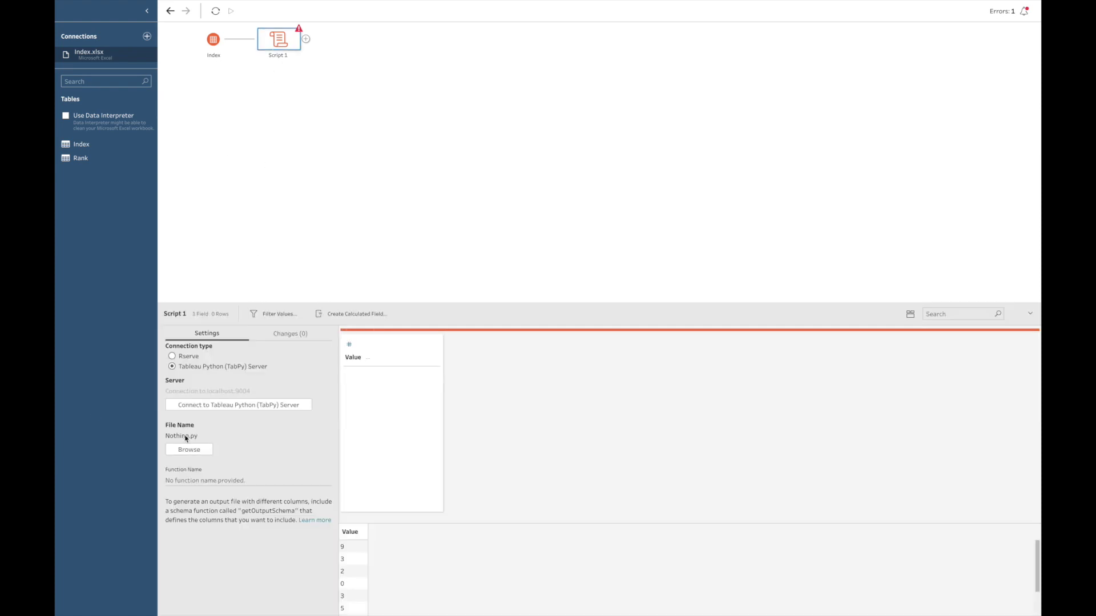
Step: Set the script step's function name to Nothing
left_click(187, 481)
type("Nothing")
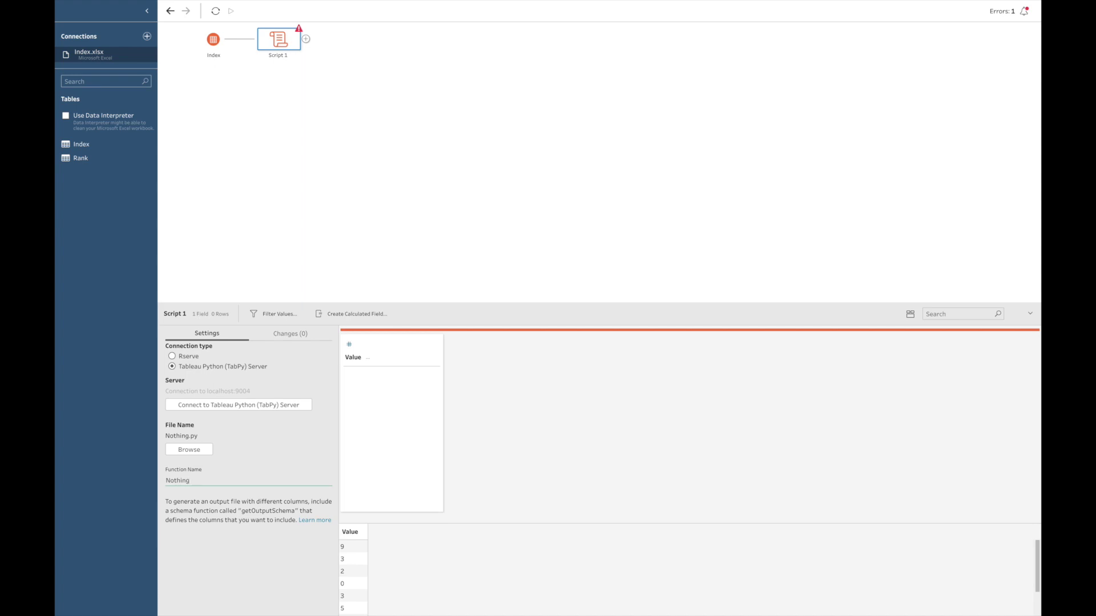
key("Return")
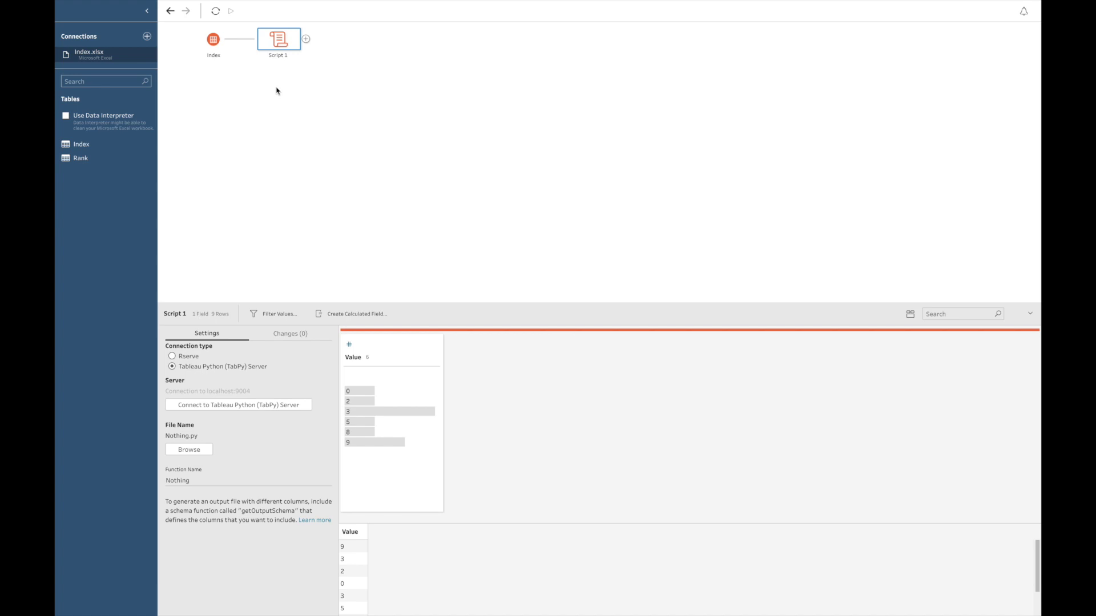
Step: Rename the Script 1 step to Nothing
double_click(279, 57)
type("Nothing")
key("Return")
left_click(305, 39)
Step: Add an Output step after Nothing and run the flow, replacing the existing Output.hyper
left_click(341, 117)
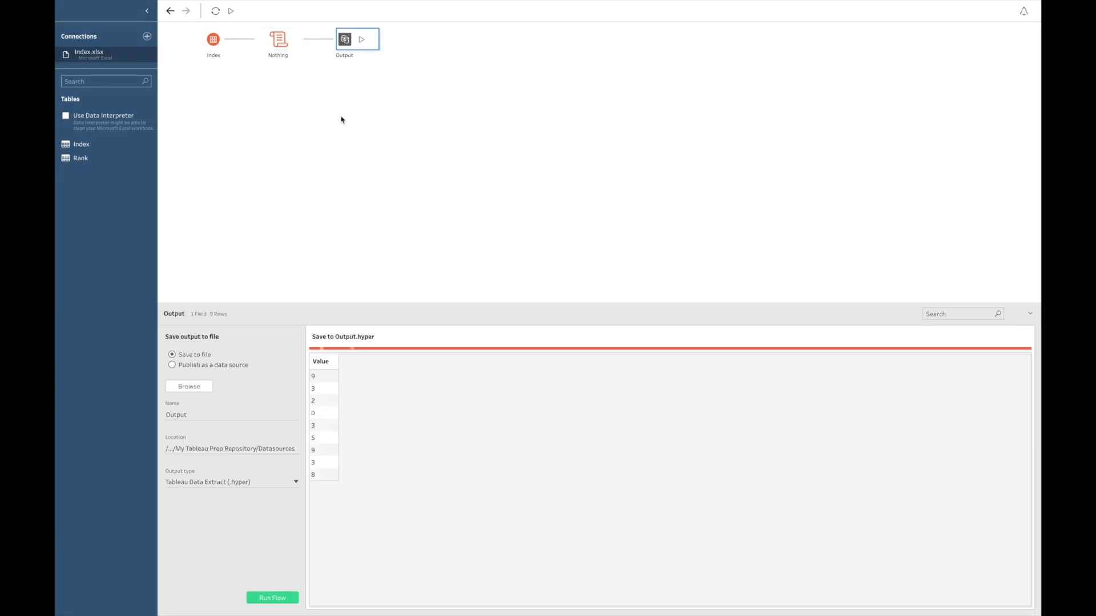
left_click(339, 137)
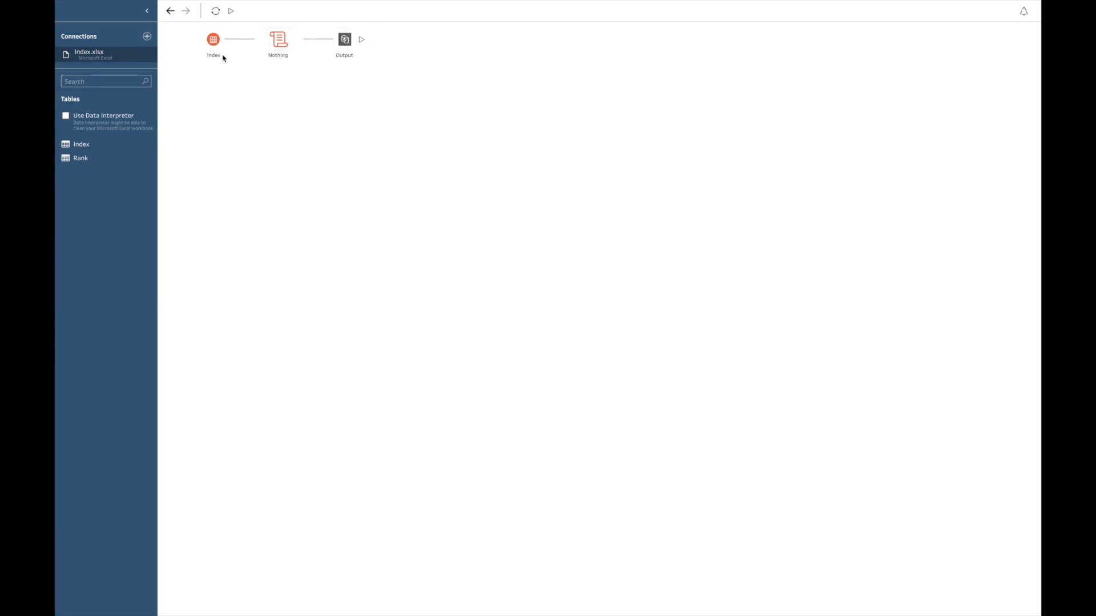
left_click(231, 11)
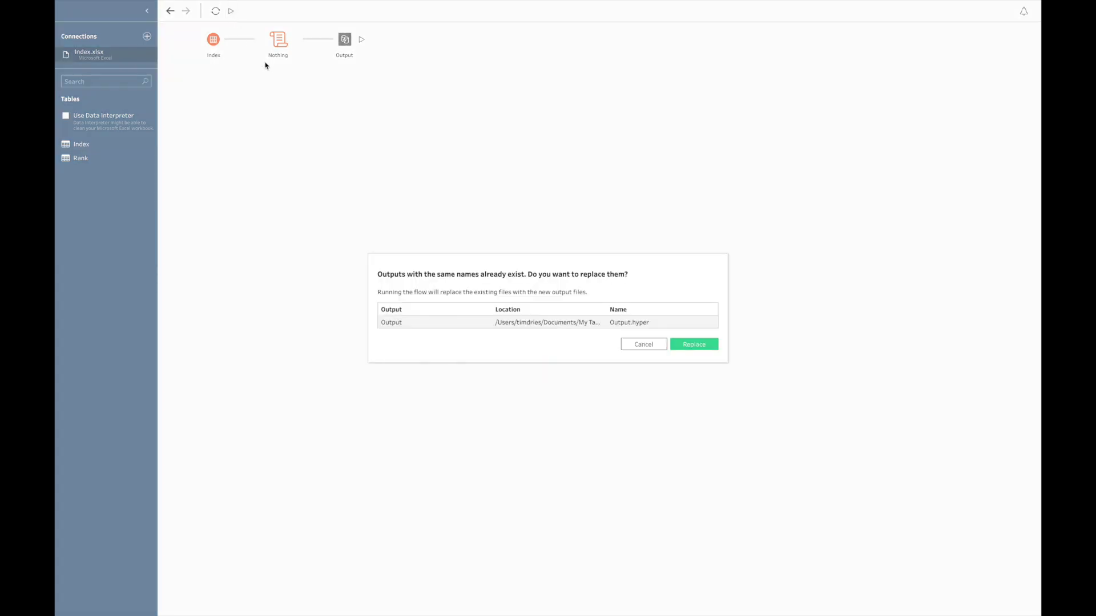
left_click(694, 347)
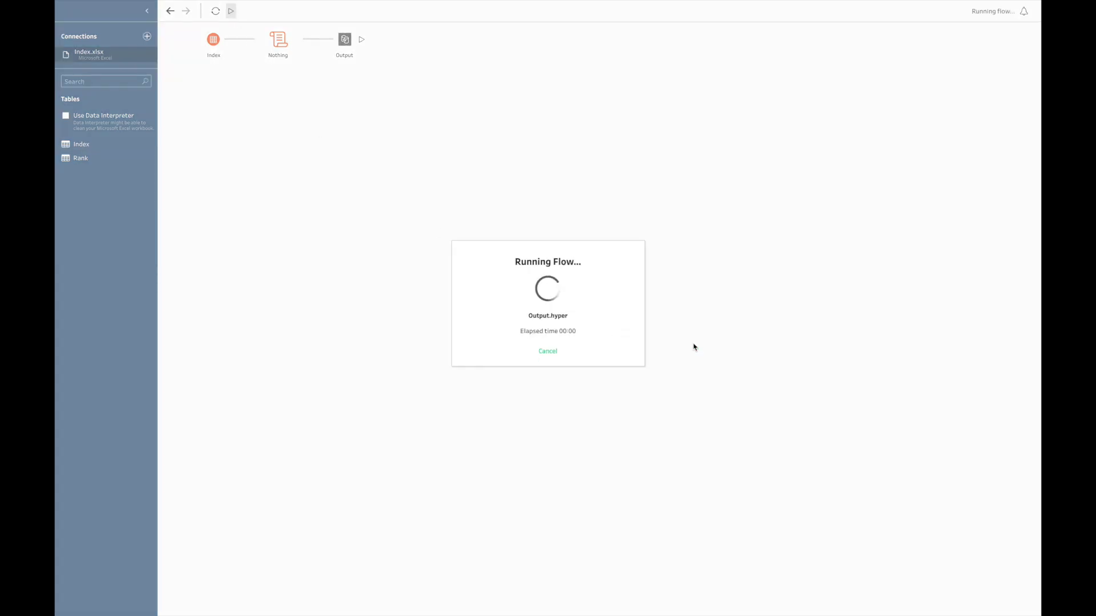
left_click(549, 360)
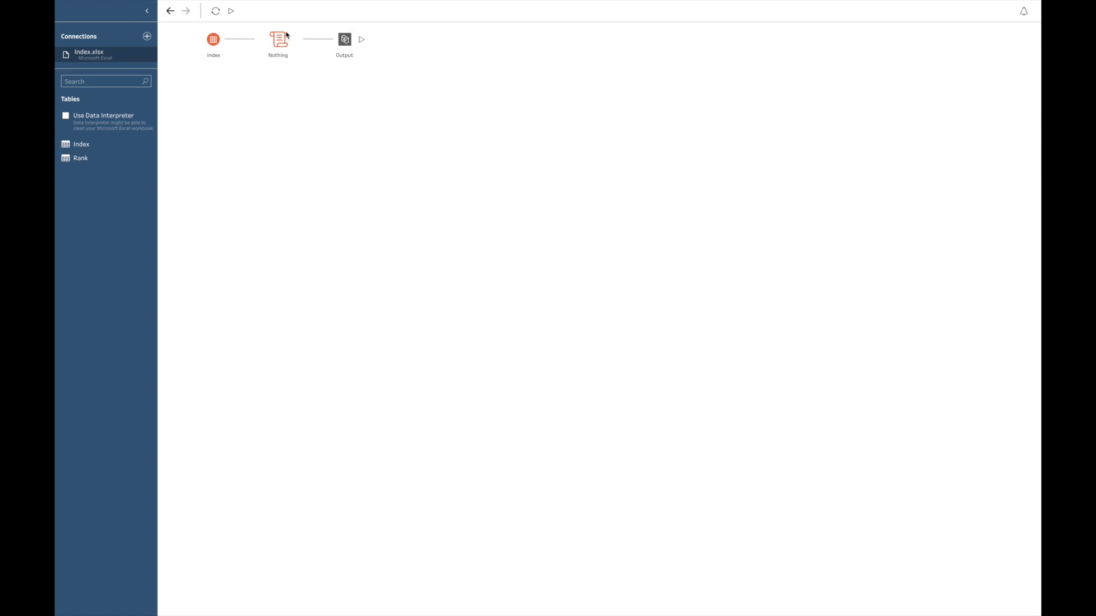
Step: Review the Index, Nothing and Output steps' details, then close the Output settings
left_click(215, 45)
left_click(279, 46)
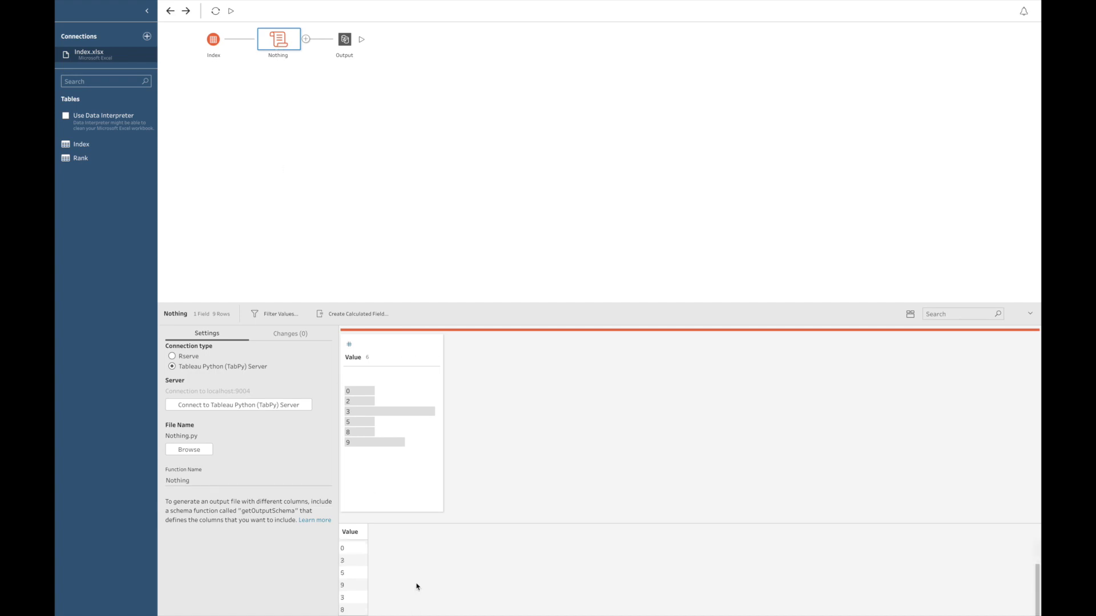
left_click(342, 43)
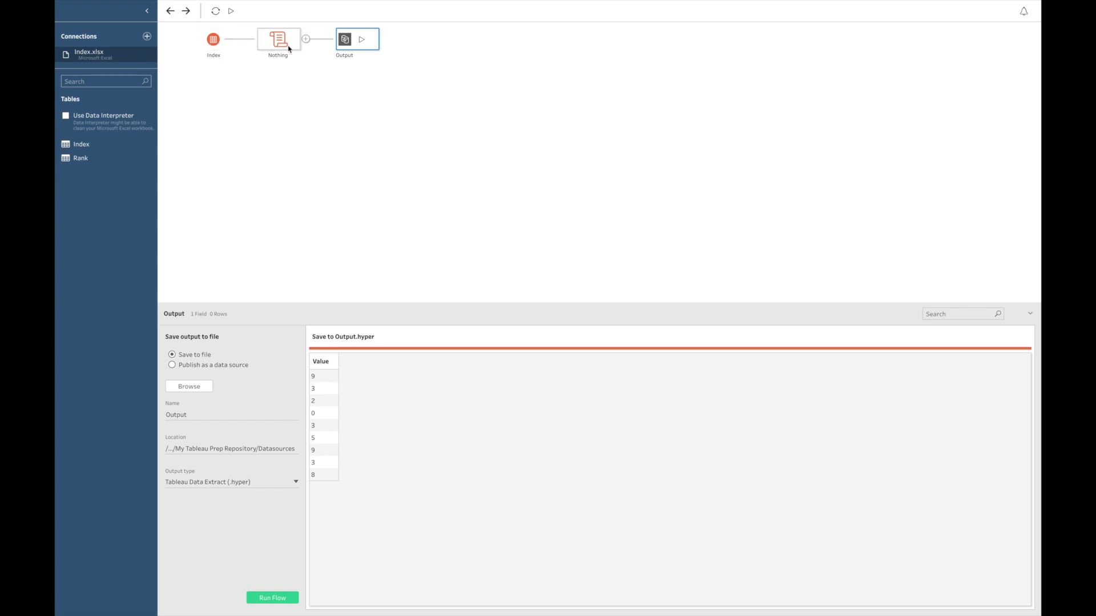
left_click(372, 191)
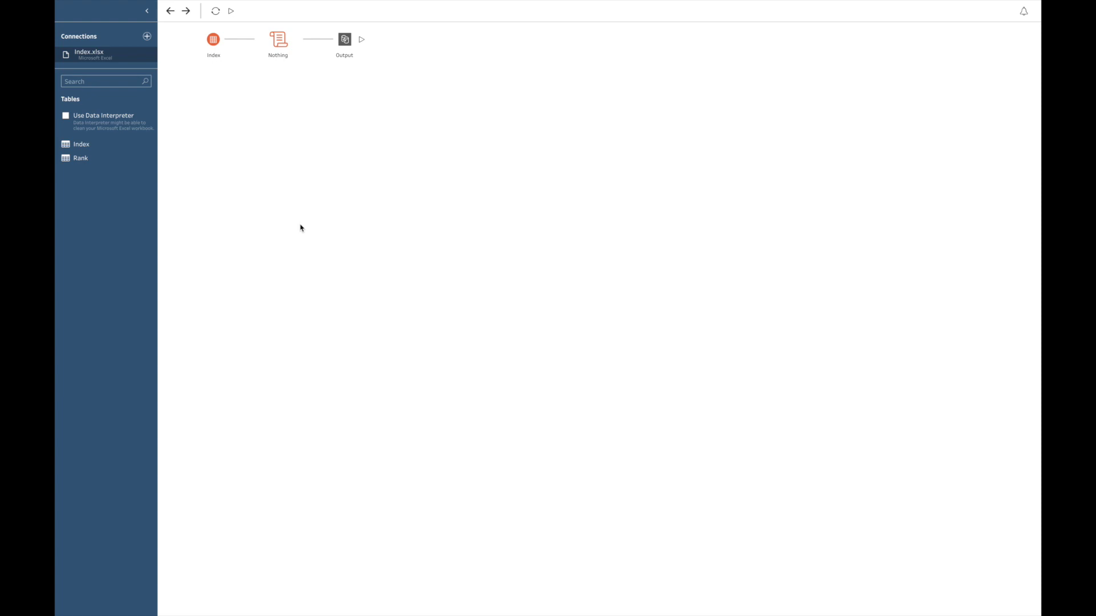
mouse_move(55, 260)
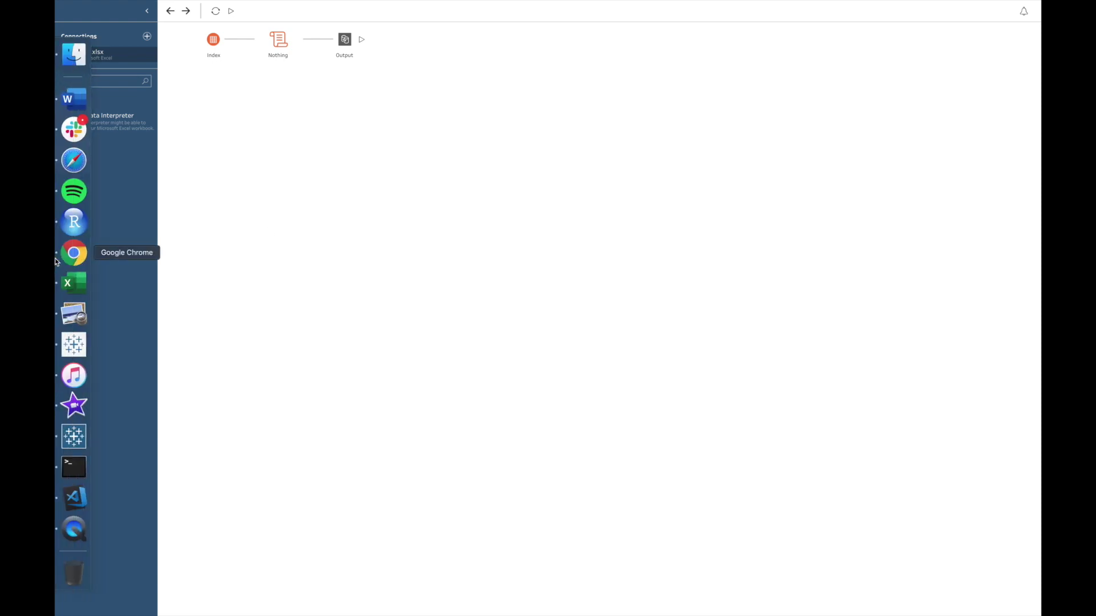
left_click(73, 468)
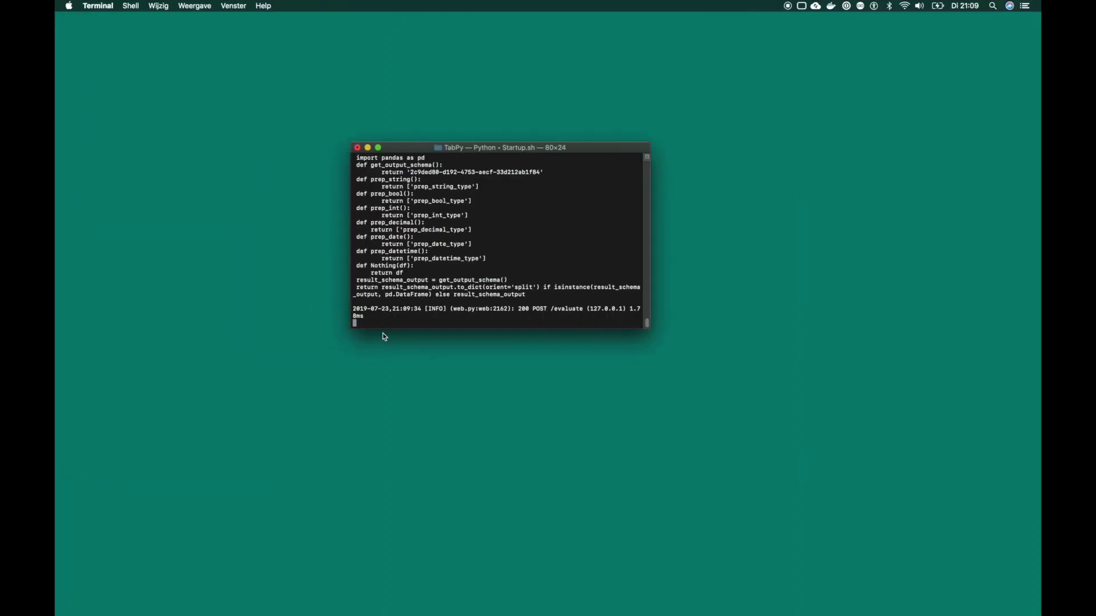
left_click_drag(383, 330, 383, 502)
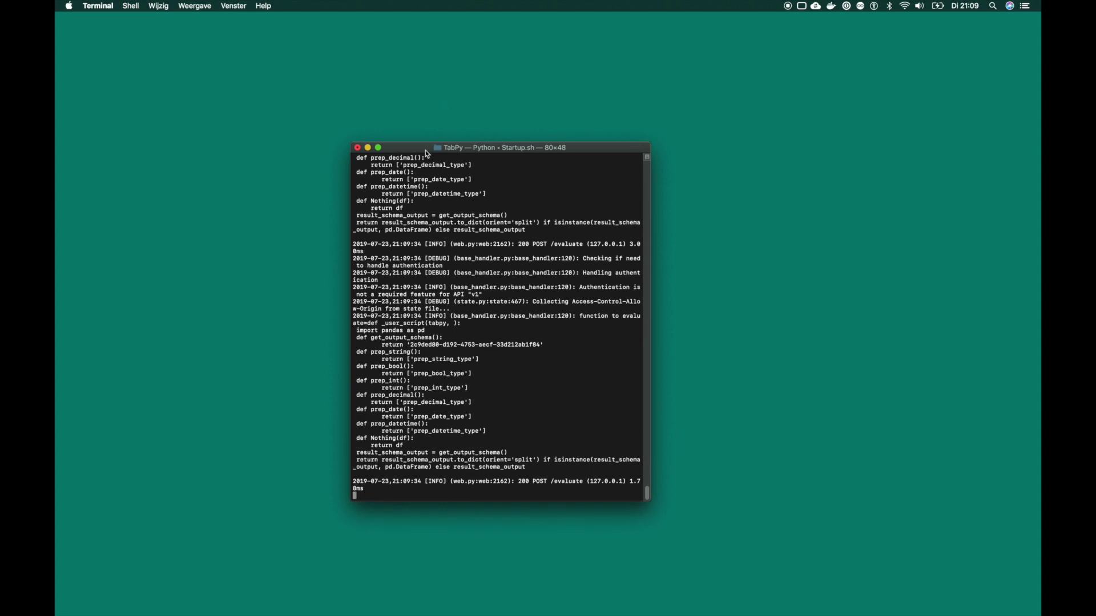
left_click_drag(425, 150, 333, 88)
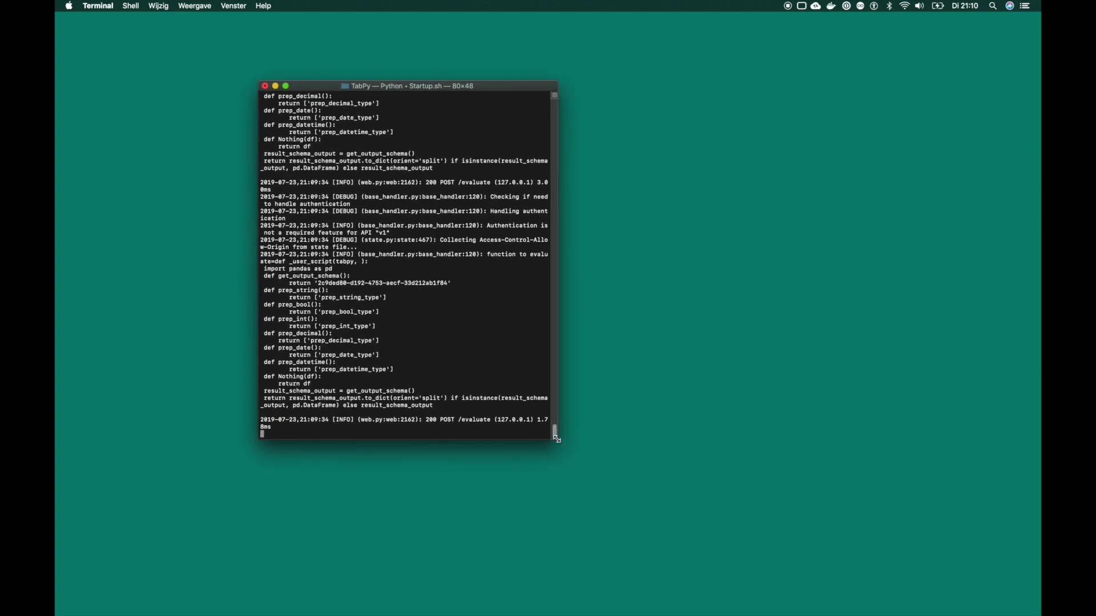
left_click_drag(556, 439, 749, 519)
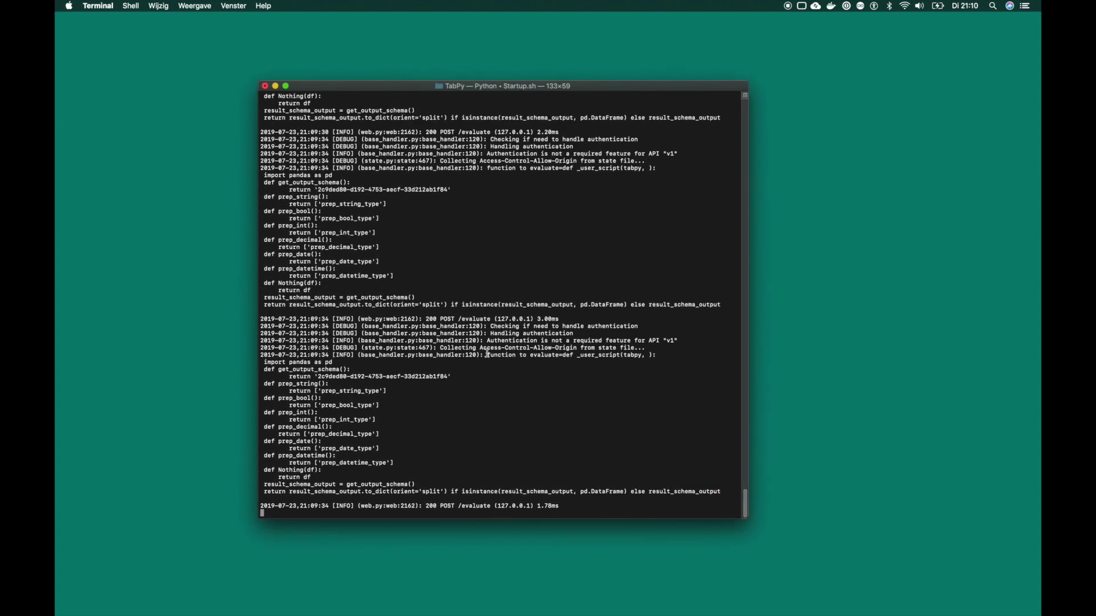
left_click_drag(408, 92, 402, 51)
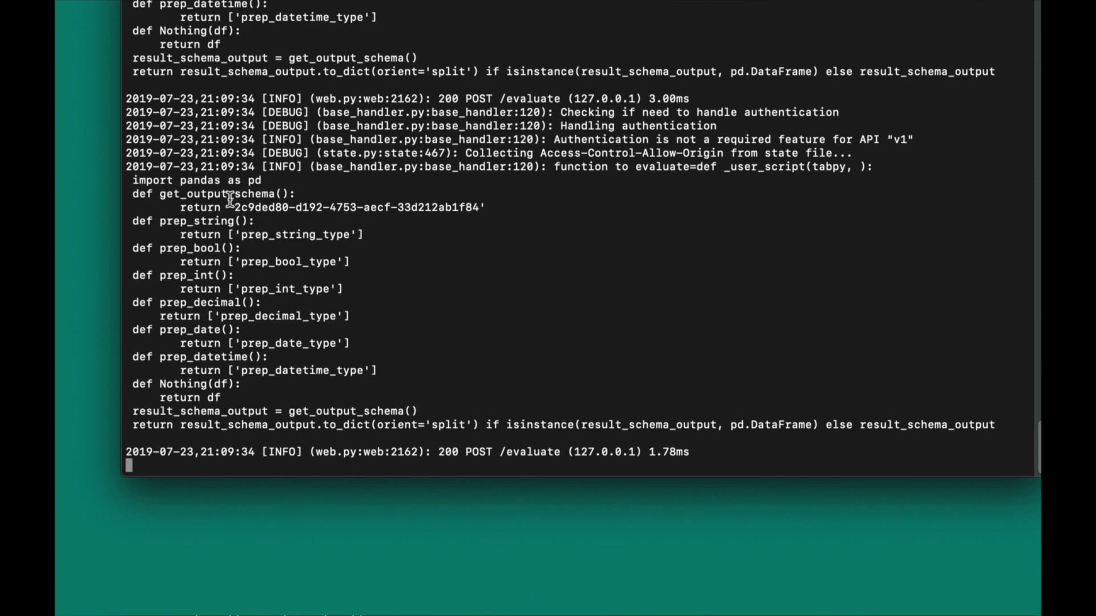
left_click_drag(262, 180, 131, 180)
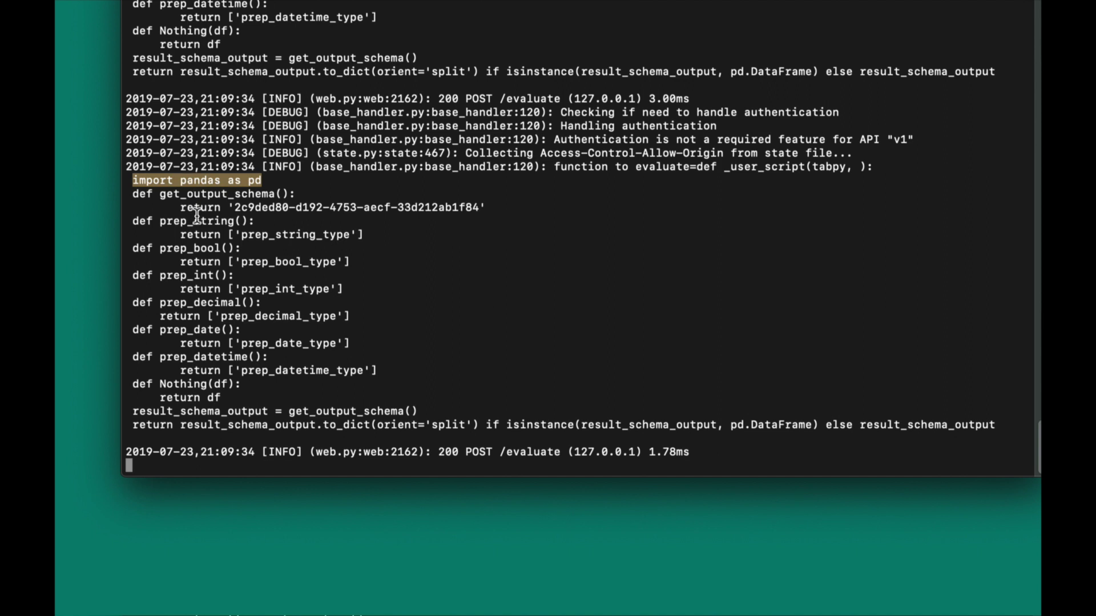
left_click_drag(133, 194, 240, 389)
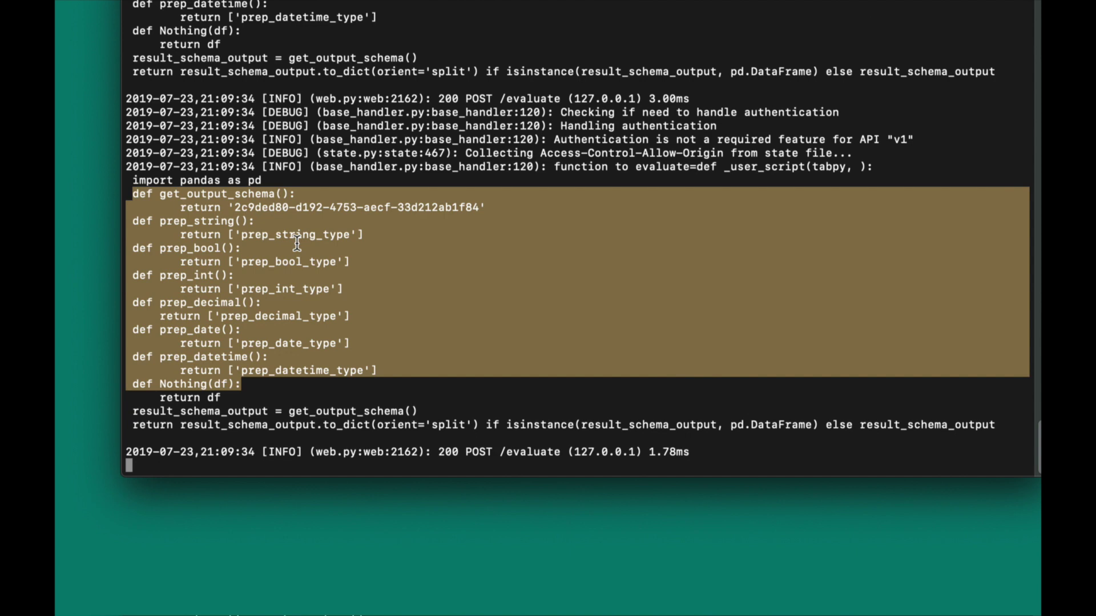
left_click(235, 235)
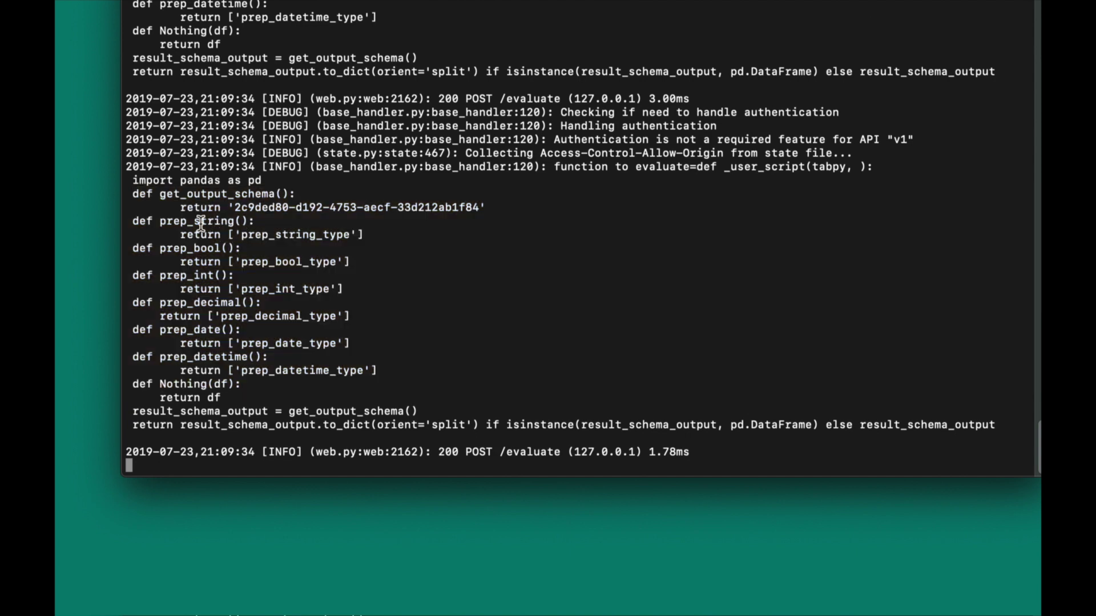
left_click_drag(195, 221, 240, 303)
left_click_drag(194, 330, 251, 358)
left_click_drag(396, 371, 132, 181)
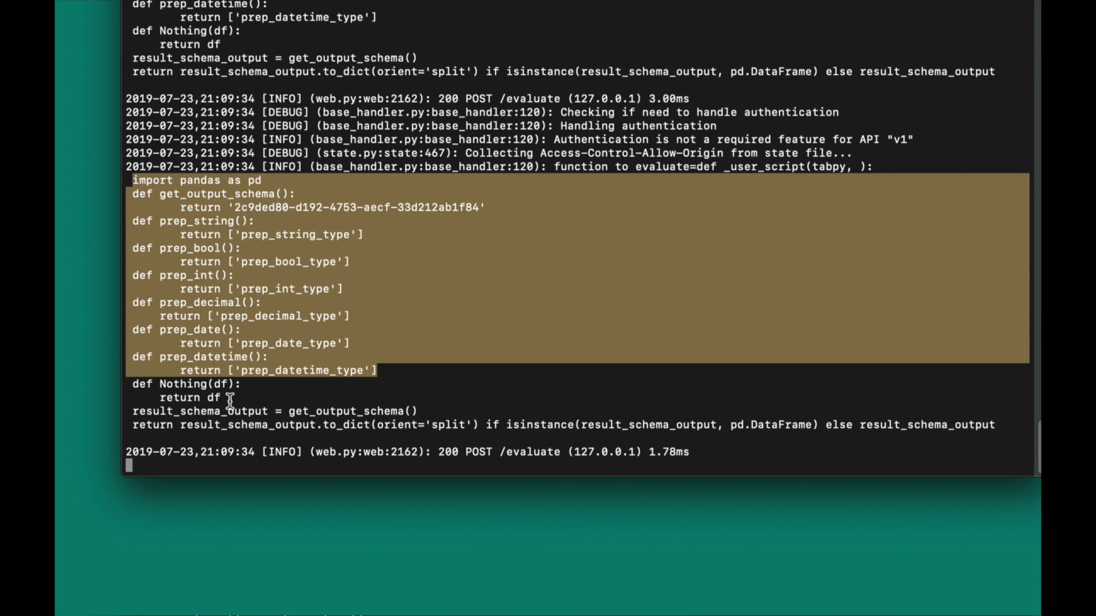
left_click_drag(223, 399, 135, 385)
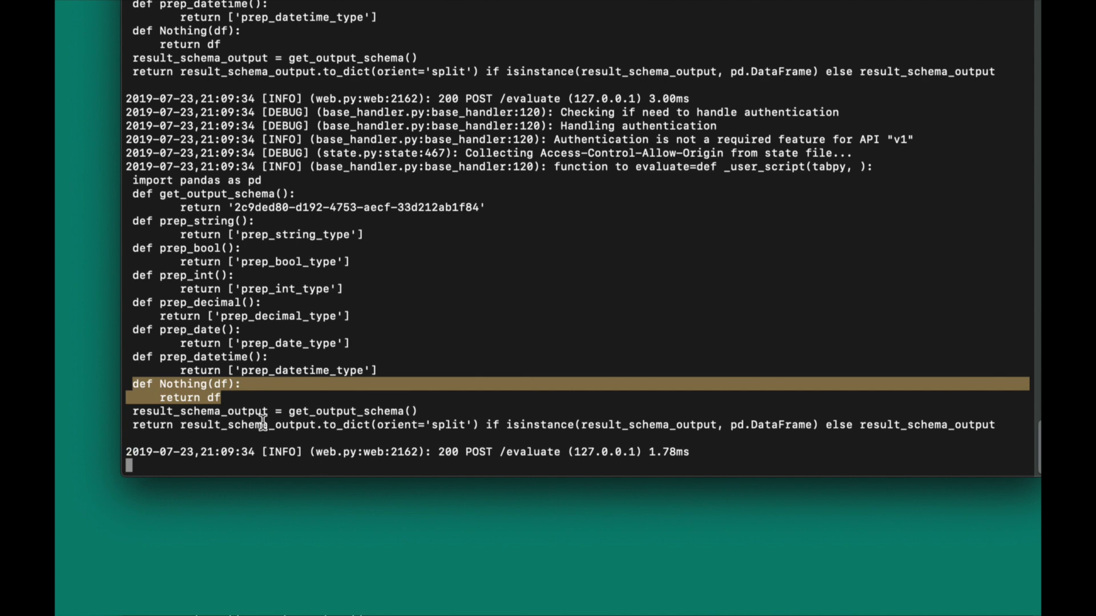
left_click(280, 383)
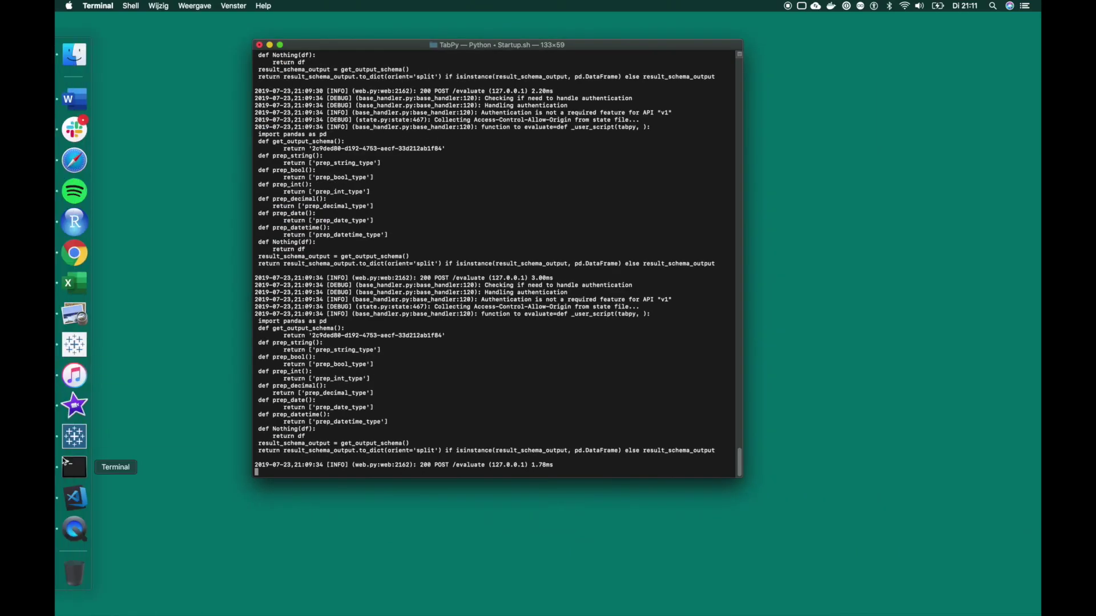
left_click(69, 439)
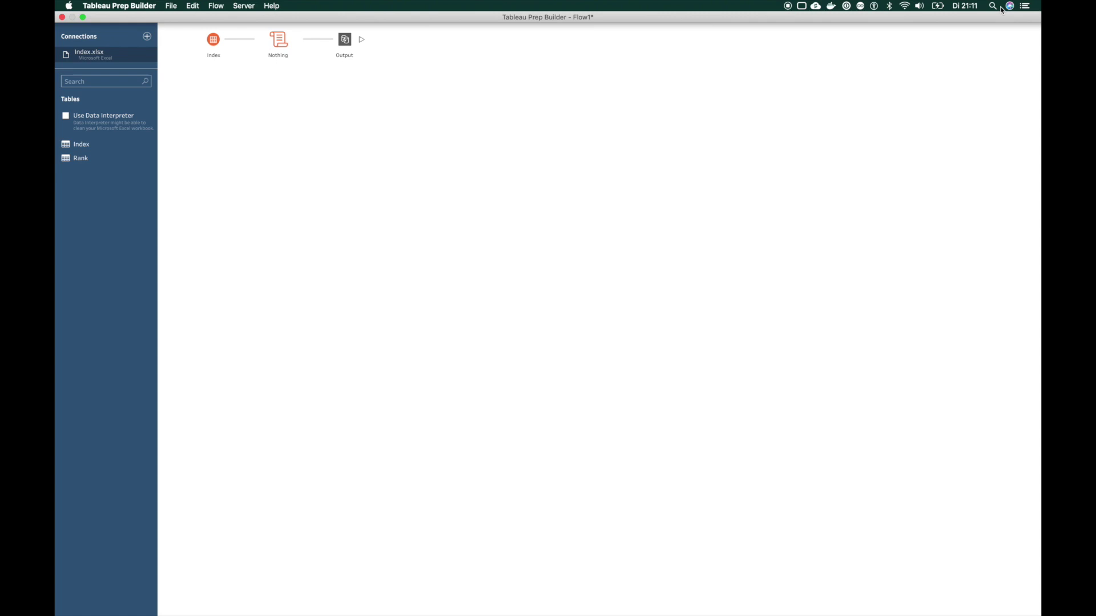
Step: Search Spotlight for HelloWorld.py and open it in Visual Studio Code
left_click(994, 7)
type("Hell")
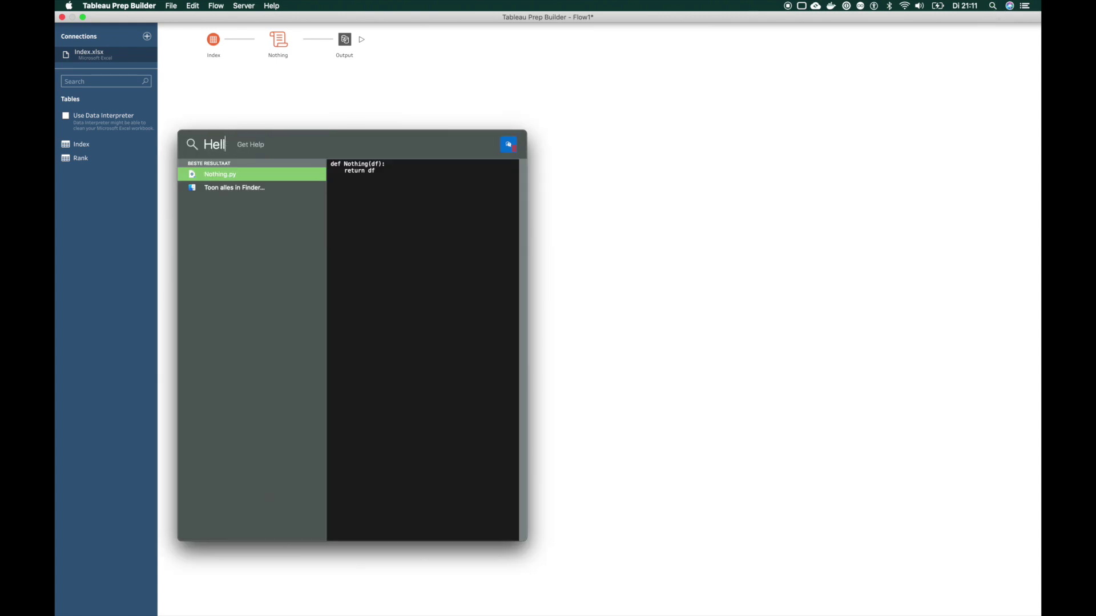
type("oWorld")
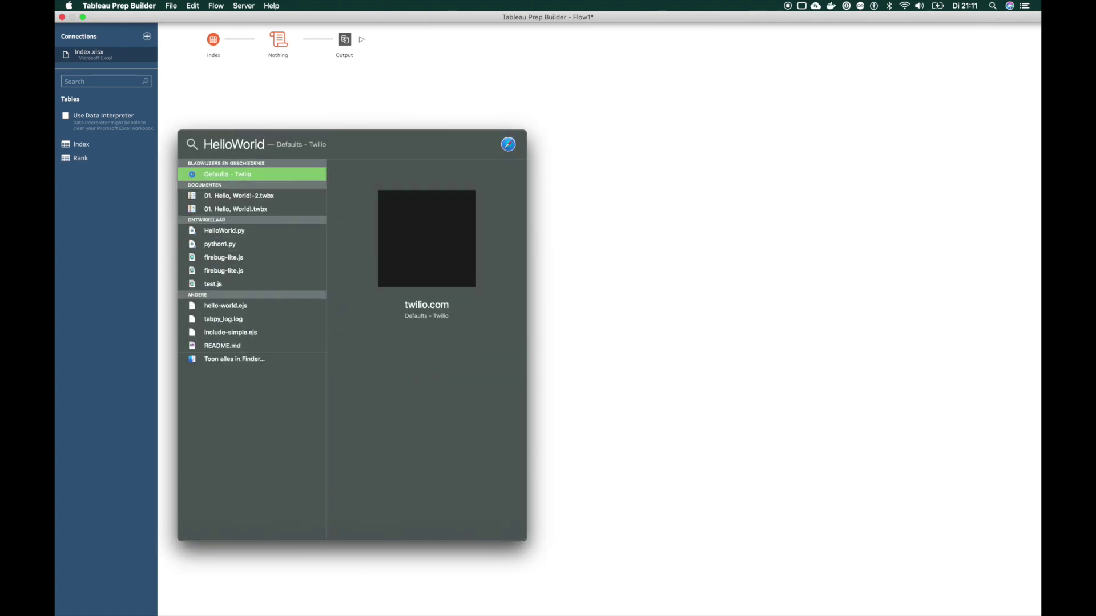
type("?py")
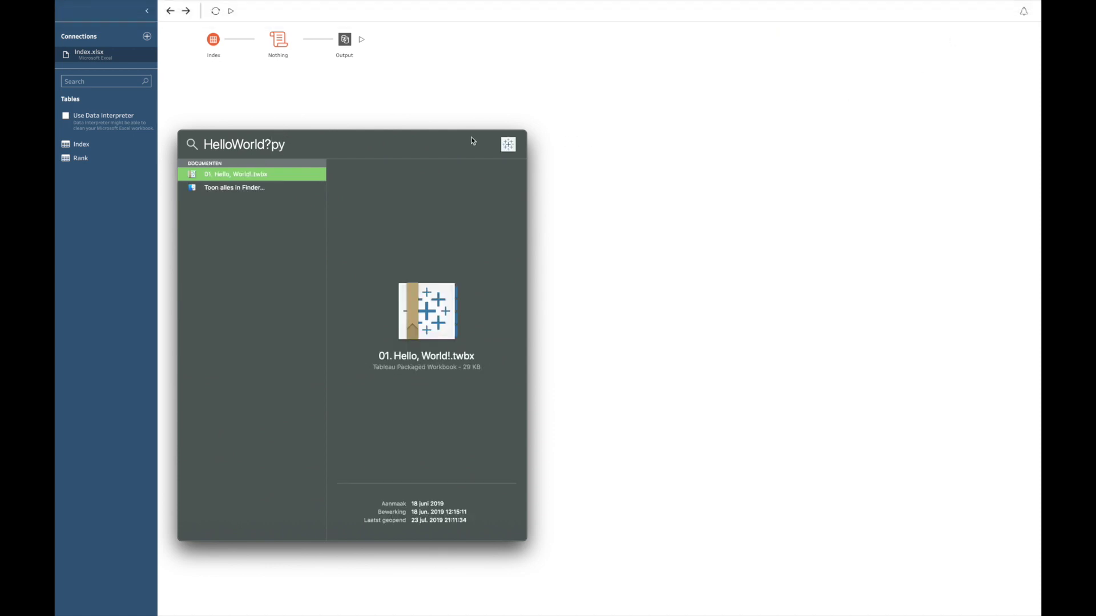
key("BackSpace")
type(".")
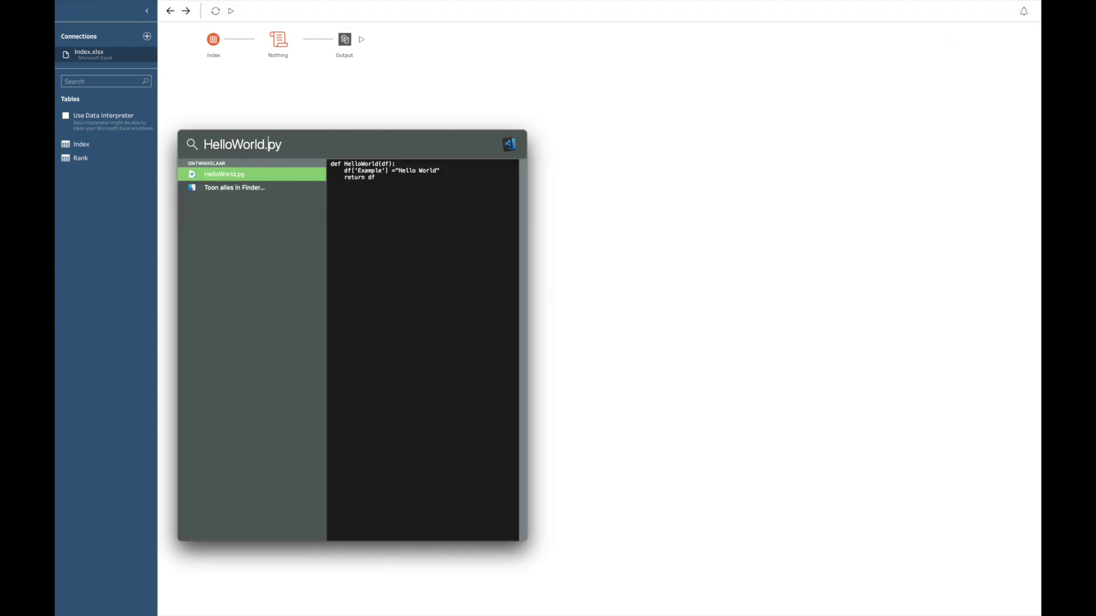
key("Return")
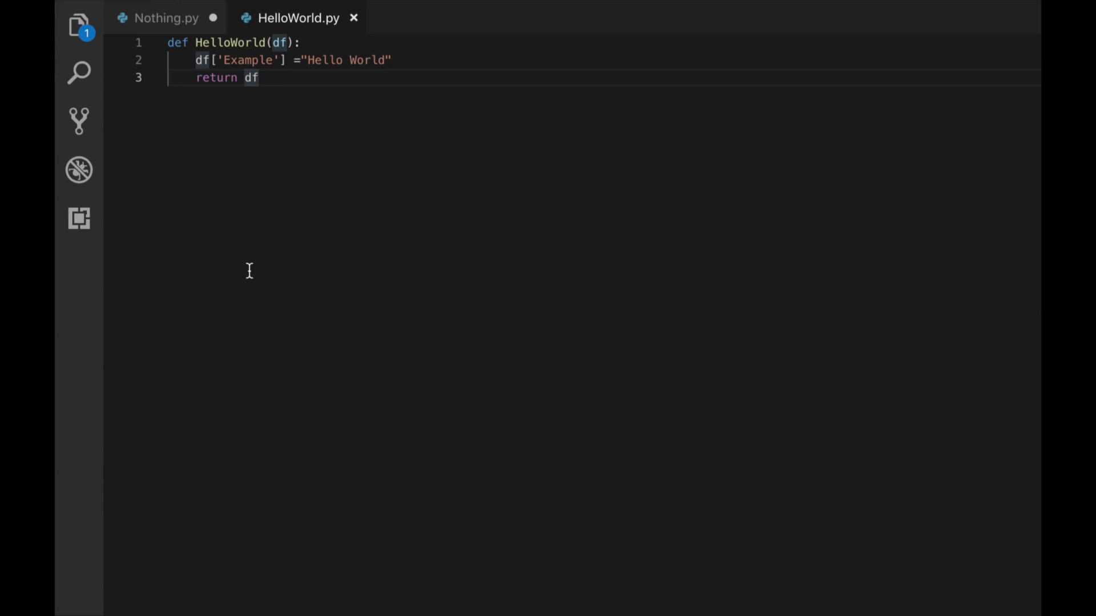
Step: Highlight the def HelloWorld(df) signature and the df['Example'] = "Hello World" line
left_click(168, 43)
left_click_drag(169, 42, 189, 43)
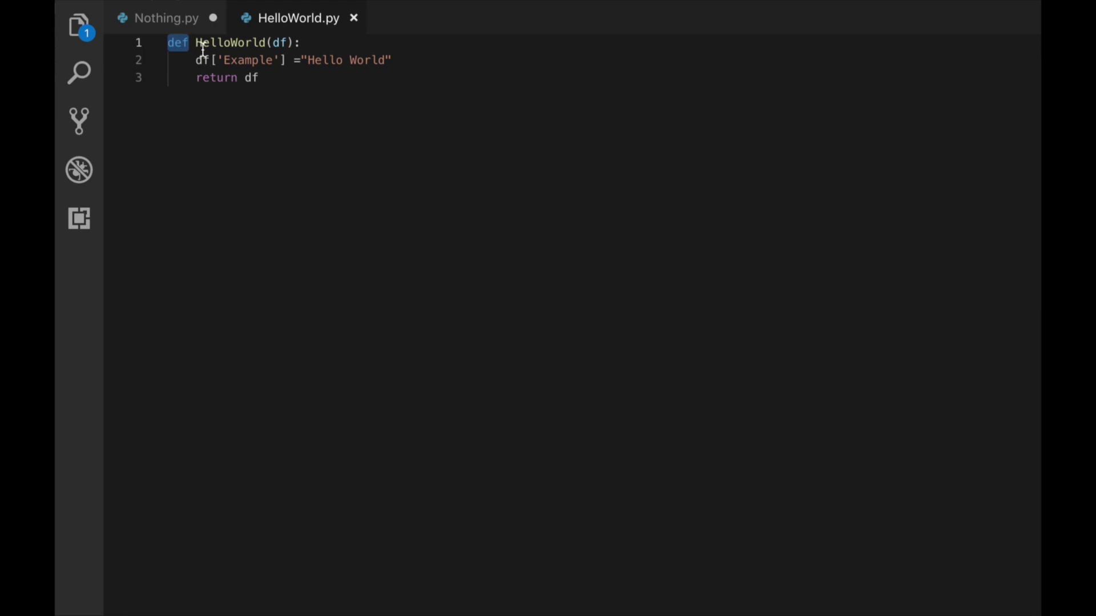
left_click_drag(196, 43, 277, 43)
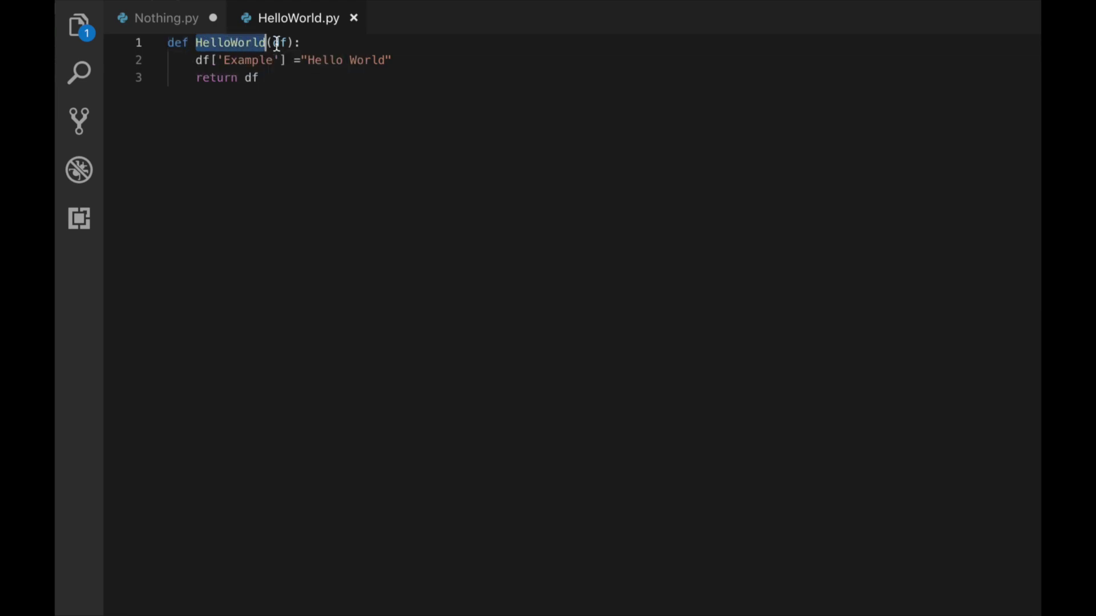
left_click(278, 43)
double_click(278, 43)
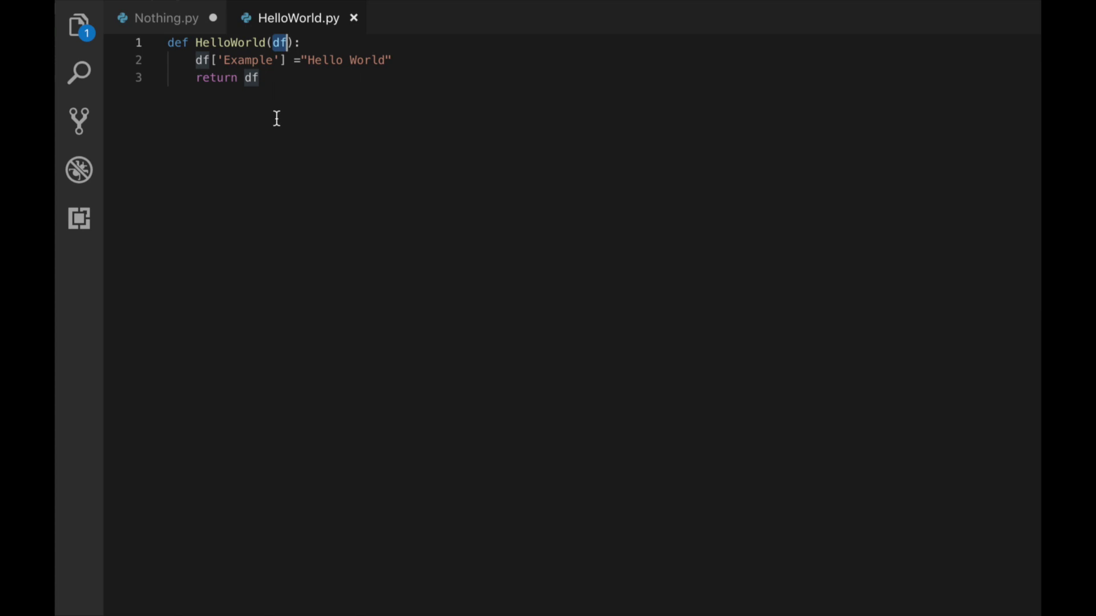
left_click(259, 102)
left_click_drag(196, 60, 288, 58)
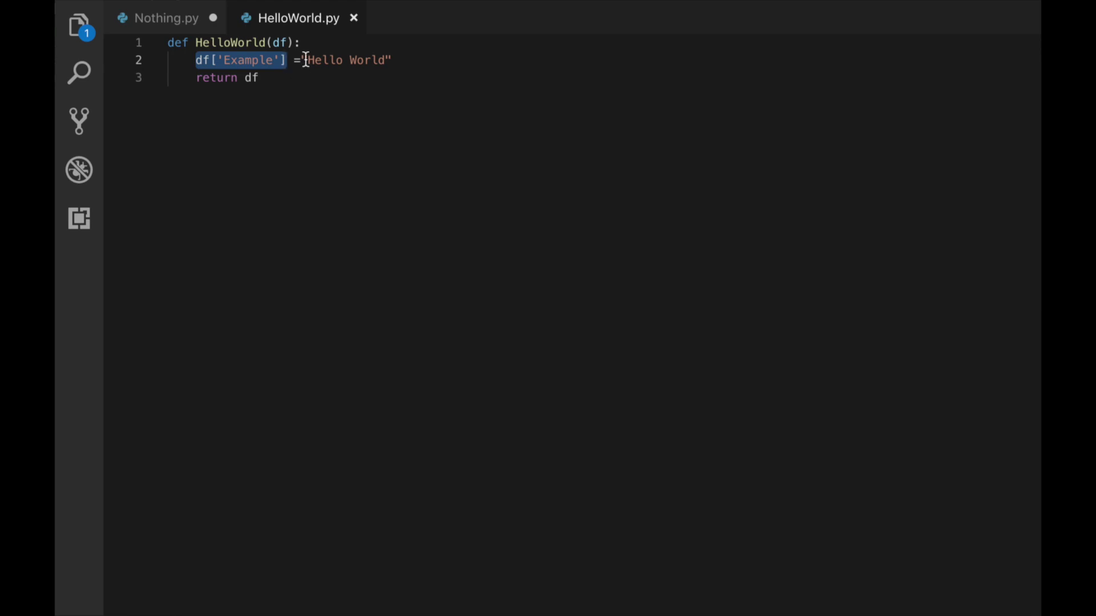
left_click_drag(302, 59, 394, 59)
left_click(381, 108)
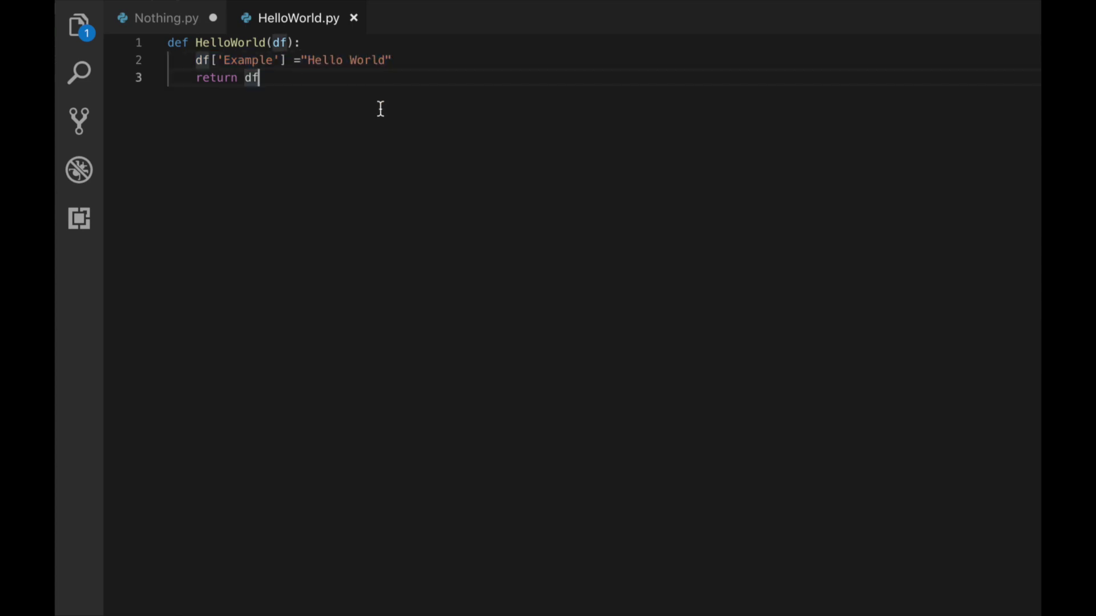
Step: Return to Tableau Prep Builder from the Dock
mouse_move(56, 382)
key("super+minus")
mouse_move(58, 283)
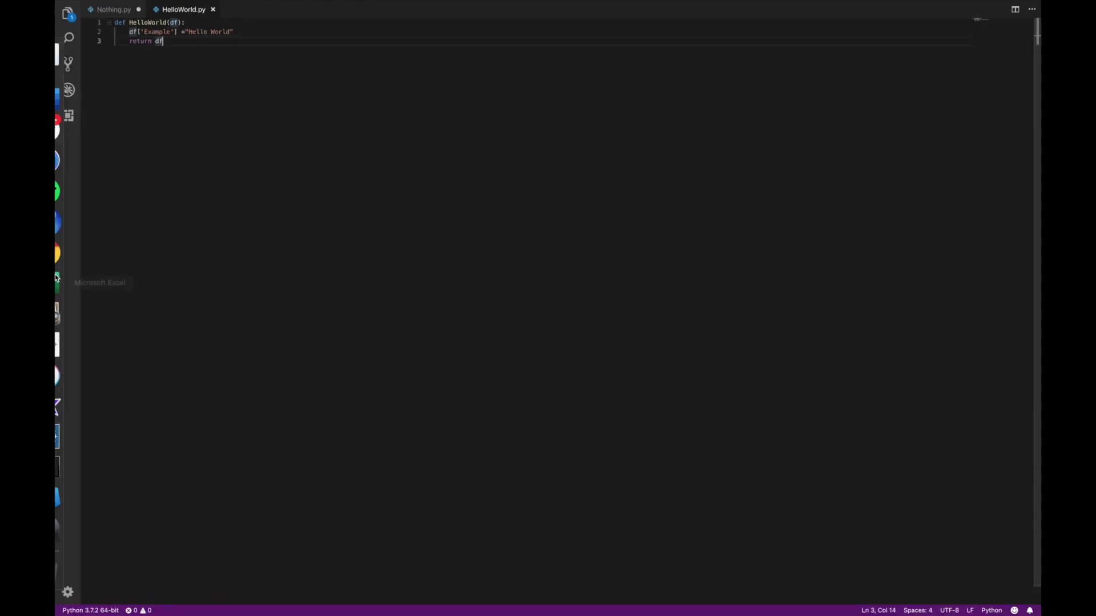
left_click(69, 434)
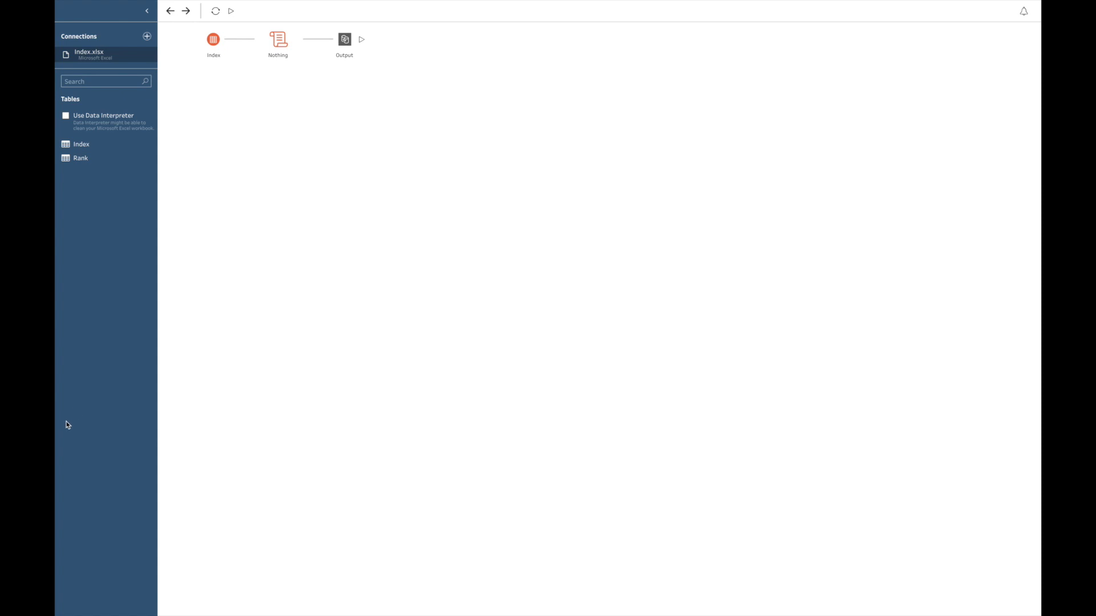
Step: Remove the Nothing and Output steps, then add a new Script 1 step after Index
right_click(284, 47)
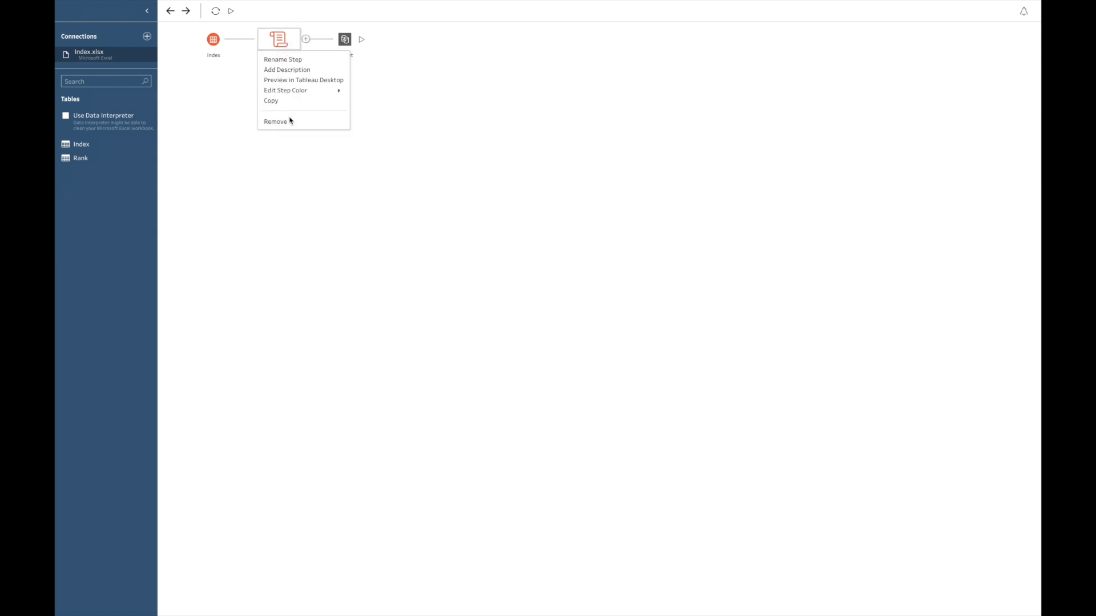
left_click(289, 121)
right_click(265, 47)
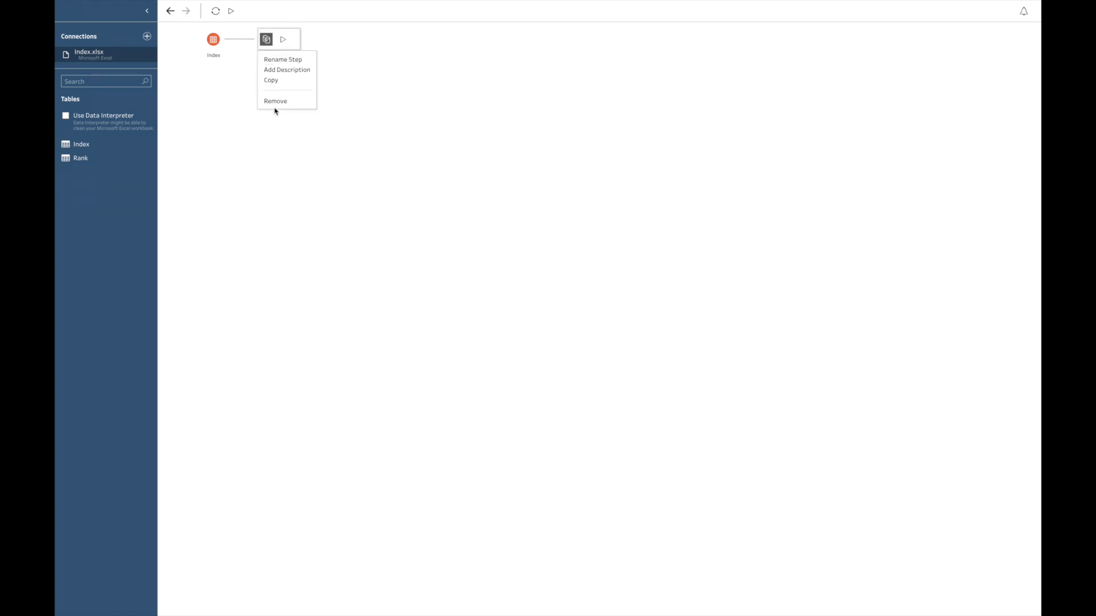
left_click(276, 102)
left_click(227, 39)
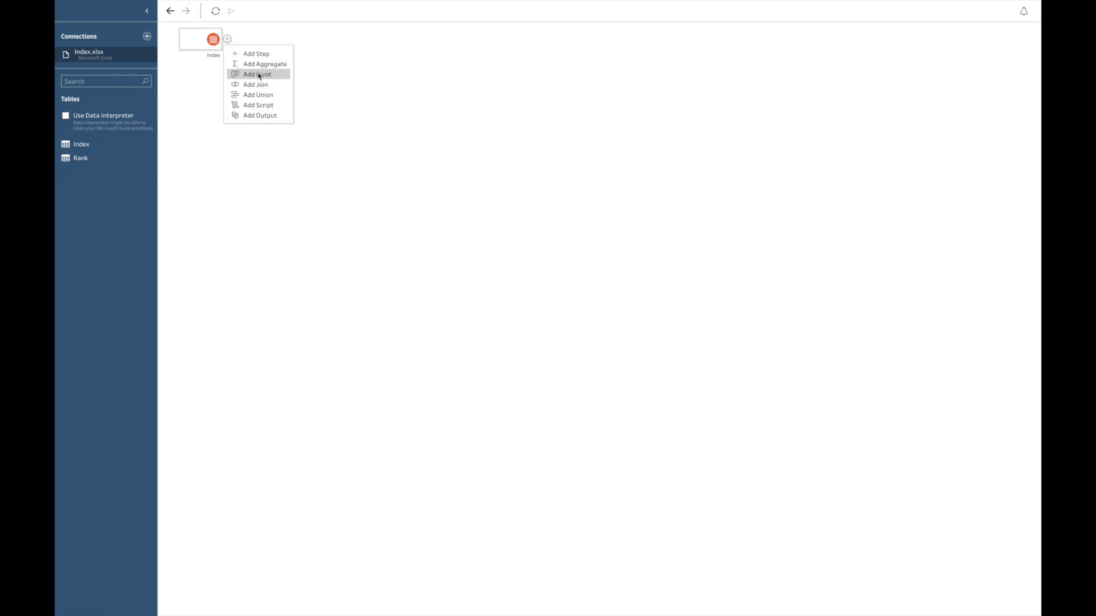
left_click(257, 105)
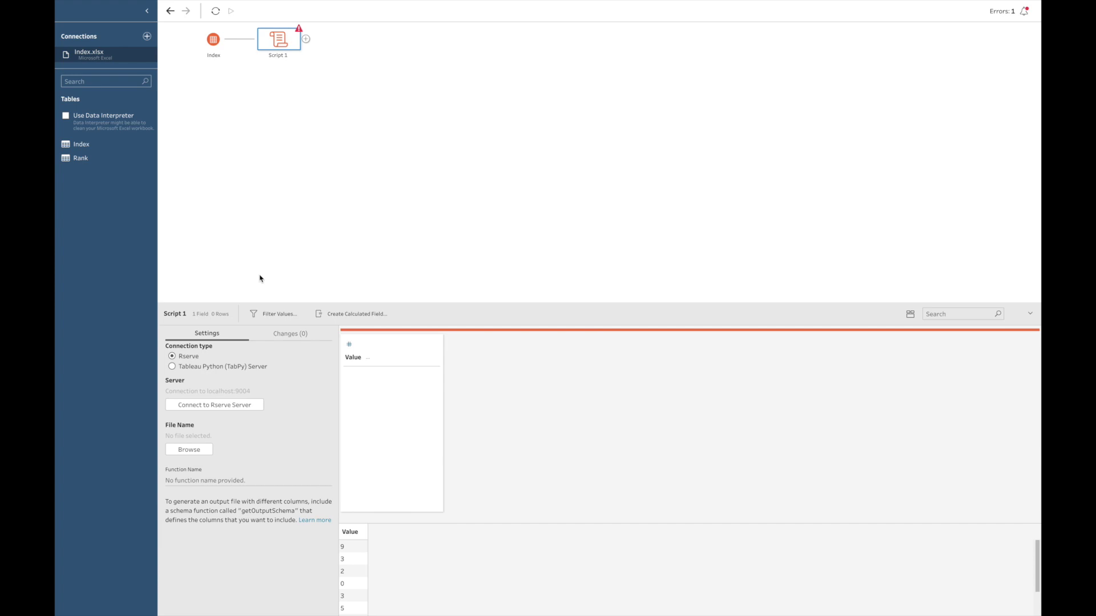
Step: Connect Script 1 to the TabPy server at localhost:9004 and select HelloWorld.py as its script
left_click(173, 367)
left_click(210, 405)
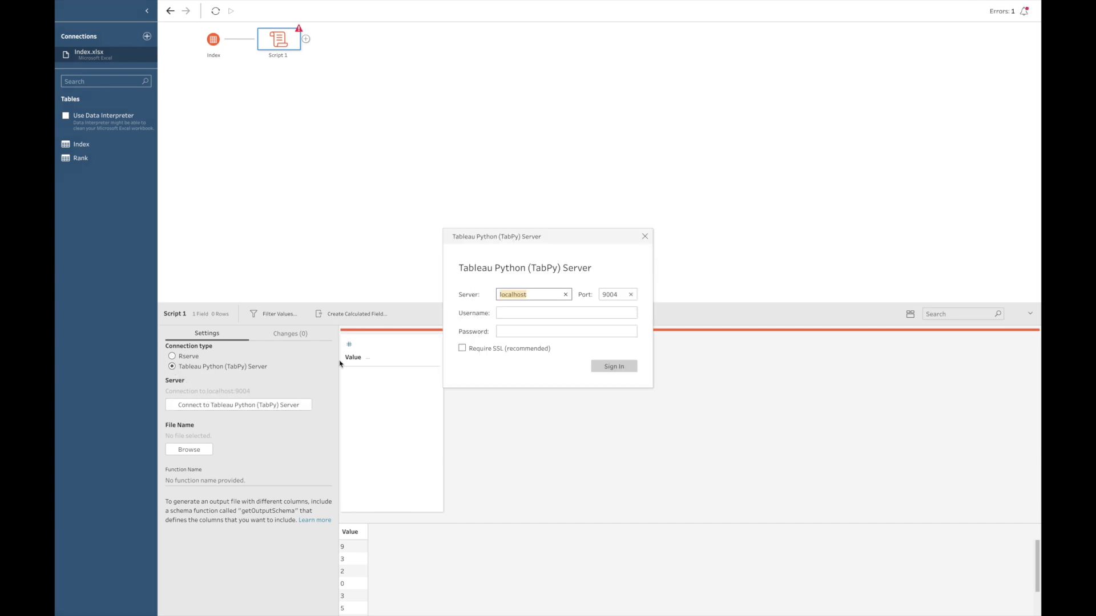
left_click(596, 370)
left_click(192, 453)
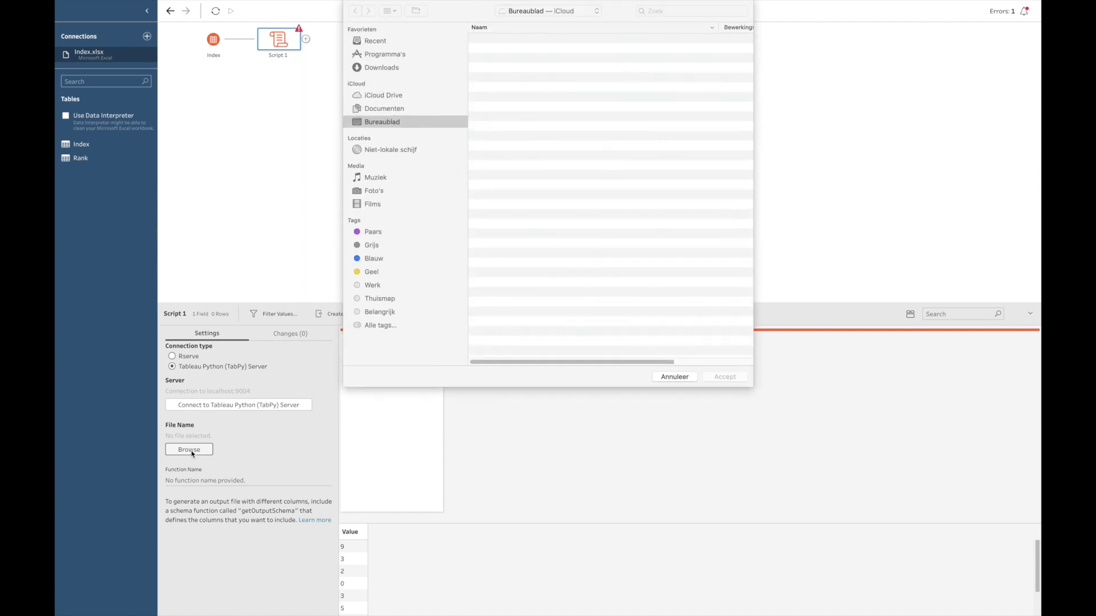
left_click(665, 13)
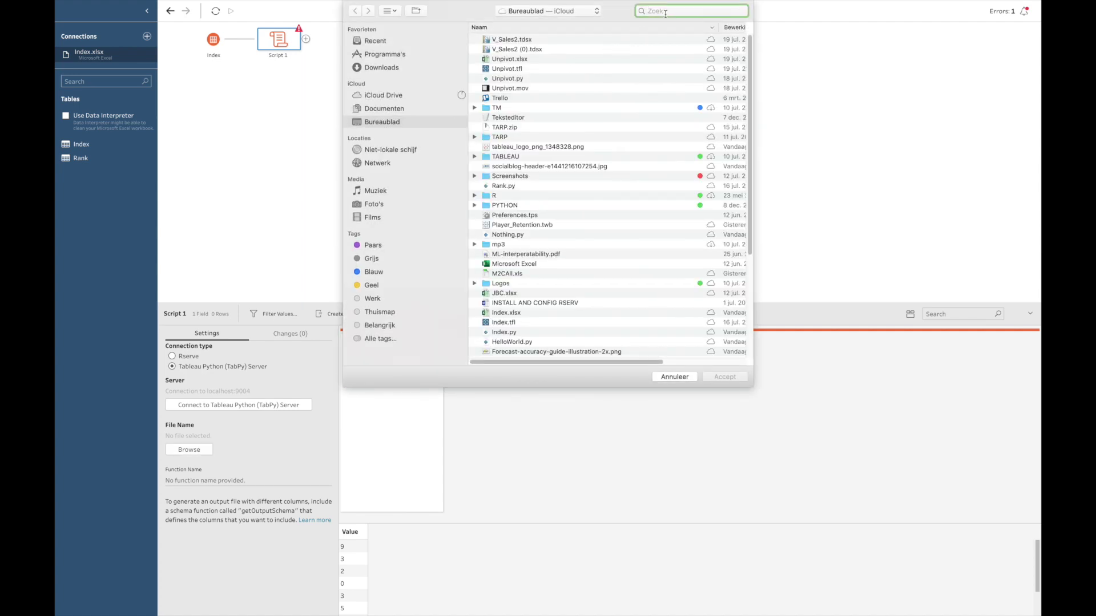
type("hello")
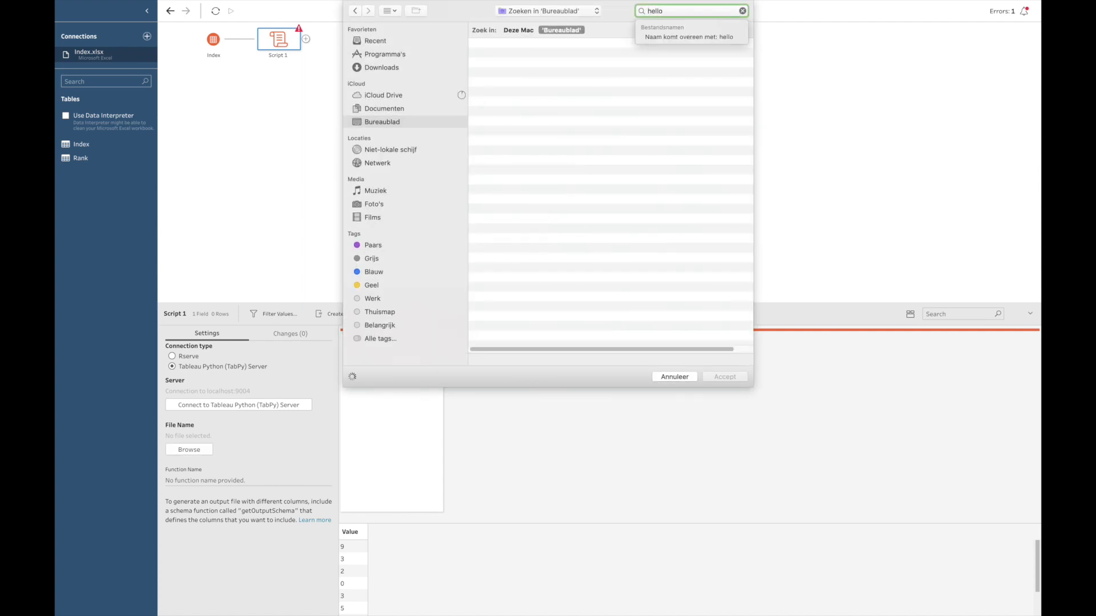
type("world.py")
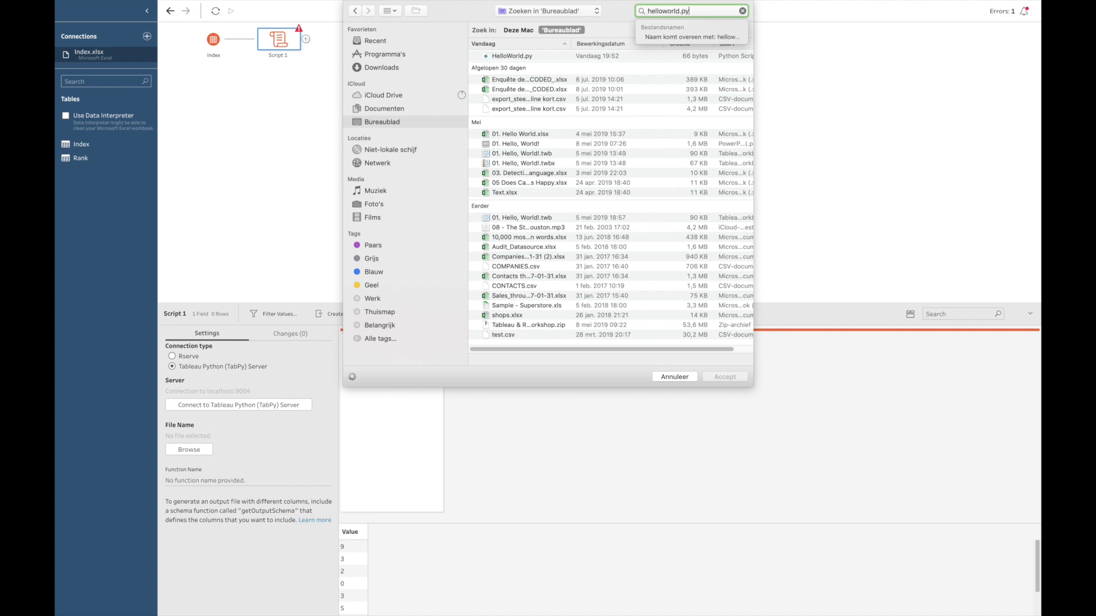
double_click(502, 57)
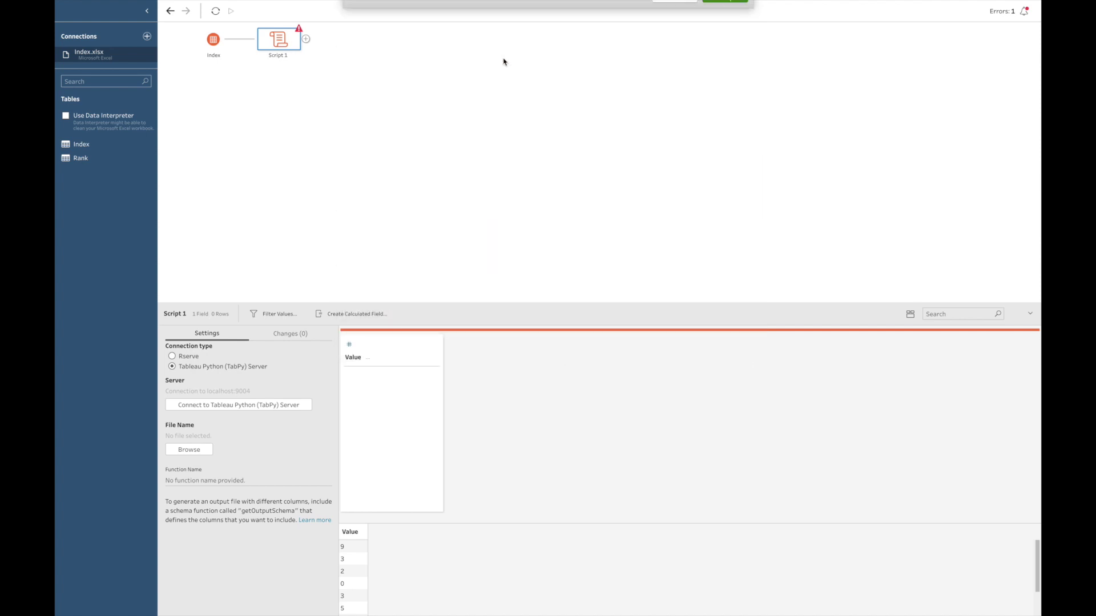
Step: Enter HelloWorld as Script 1's function name, checking it against HelloWorld.py in Visual Studio Code
left_click(196, 481)
type("H")
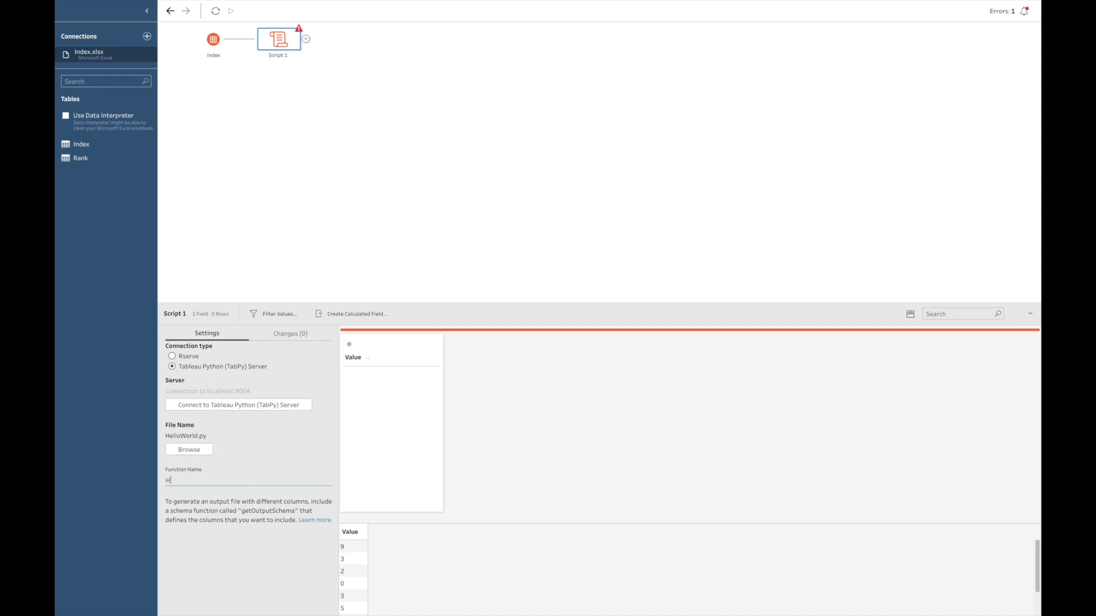
mouse_move(58, 409)
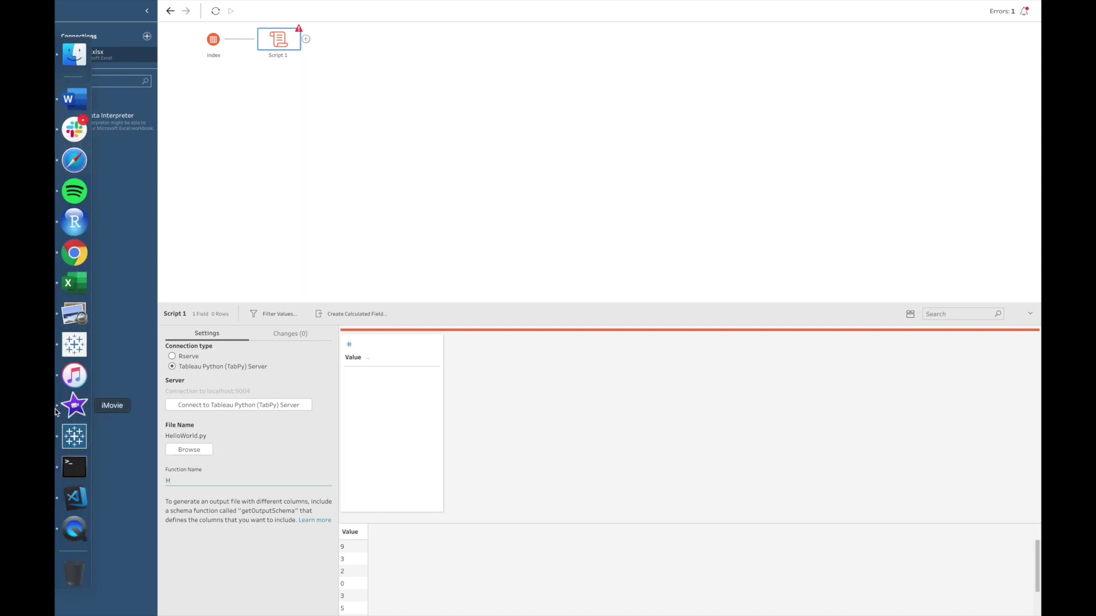
left_click(74, 497)
left_click_drag(129, 22, 165, 22)
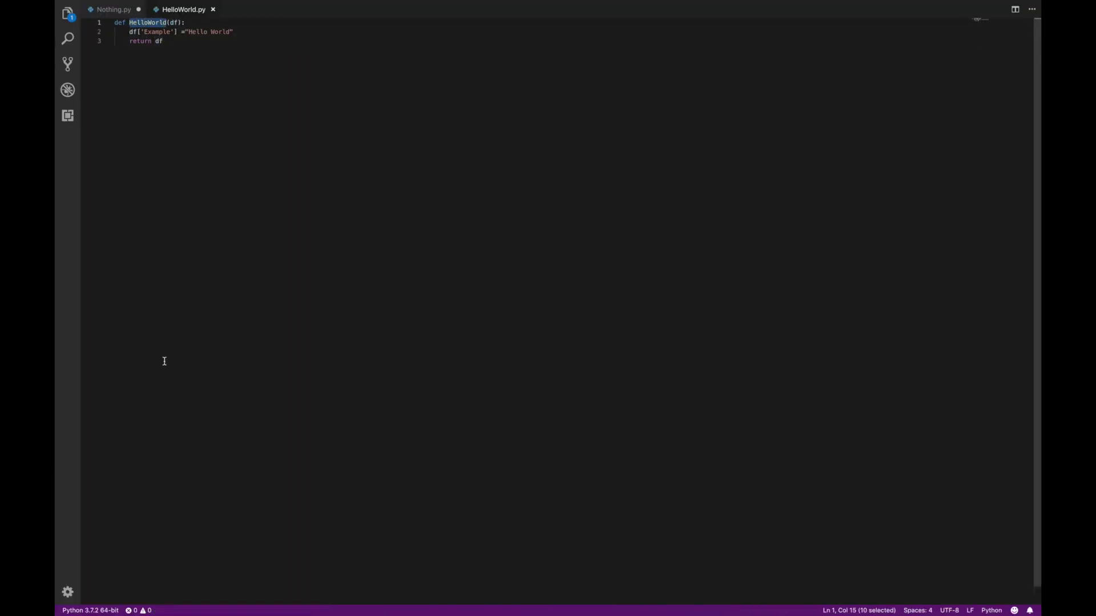
left_click(73, 435)
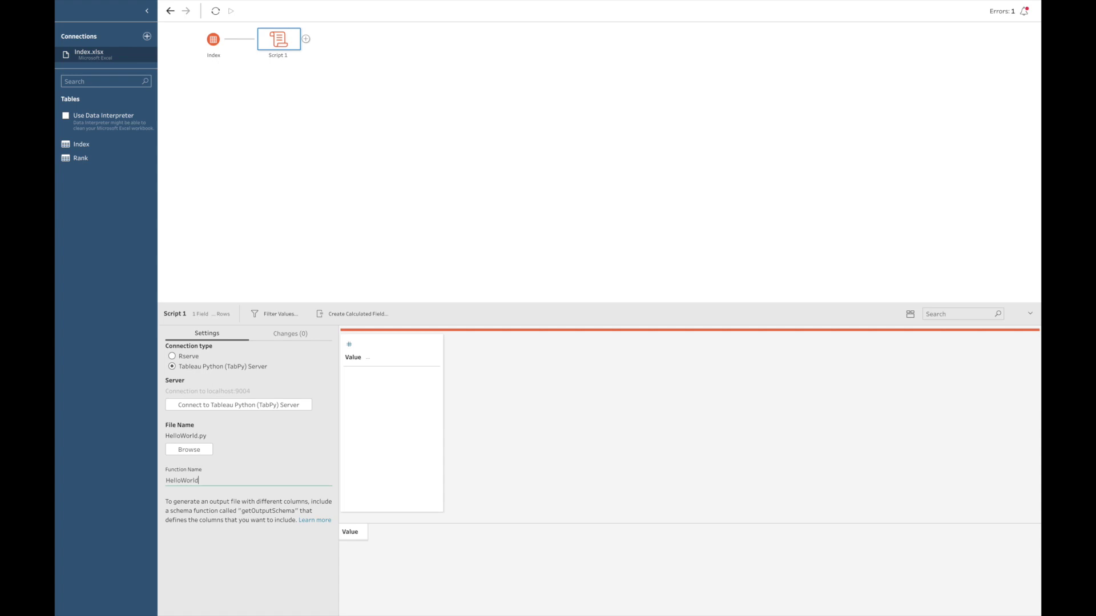
left_click(331, 148)
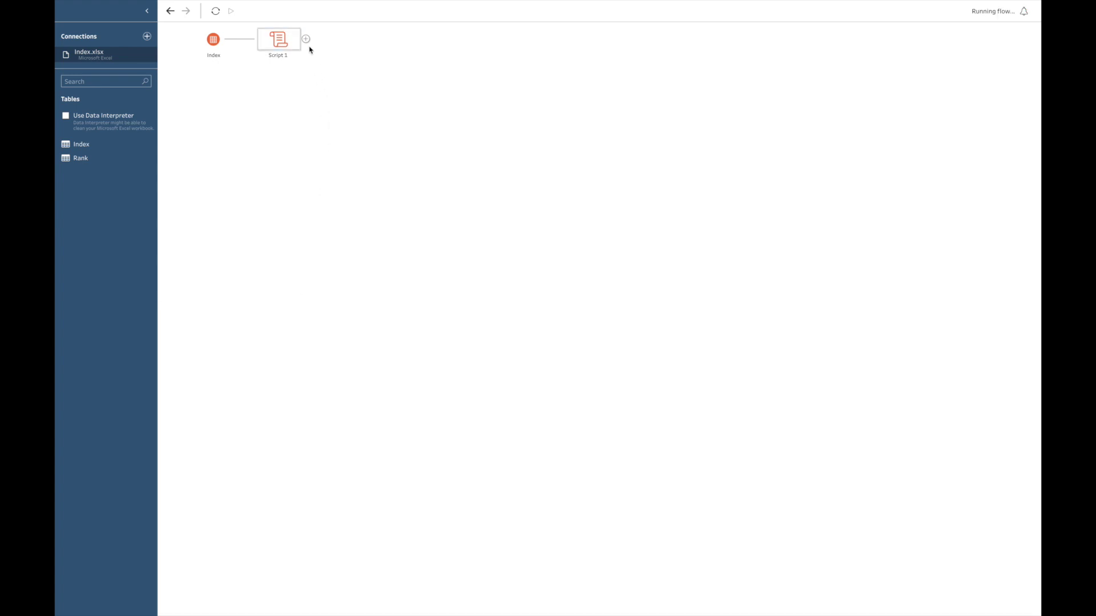
Step: Add an Output step after Script 1 and run the flow, replacing the existing Output.hyper
left_click(308, 41)
left_click(335, 115)
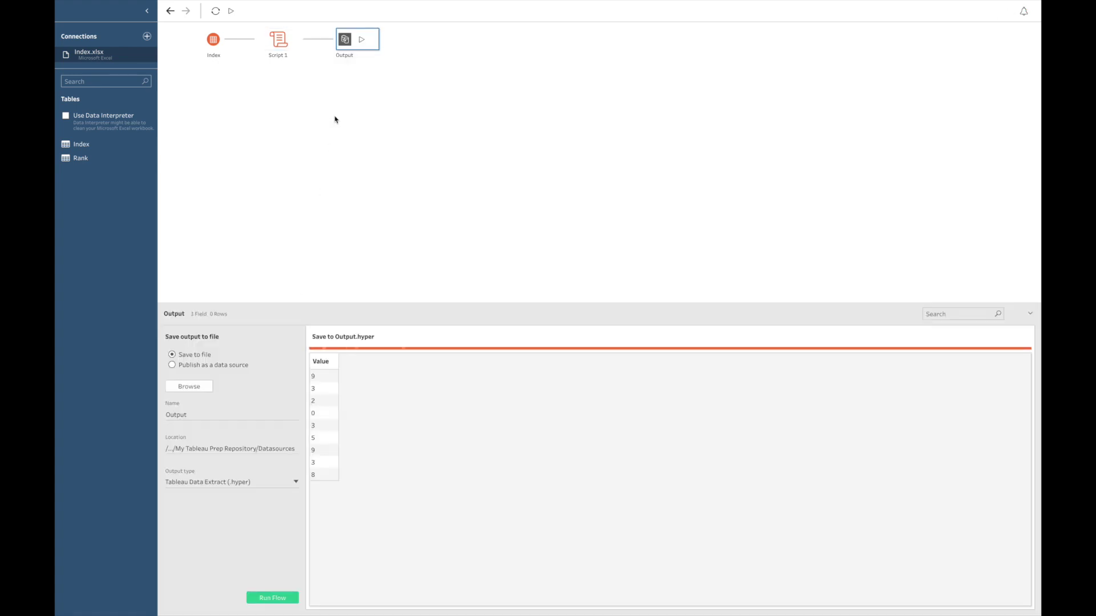
left_click(329, 154)
left_click(230, 11)
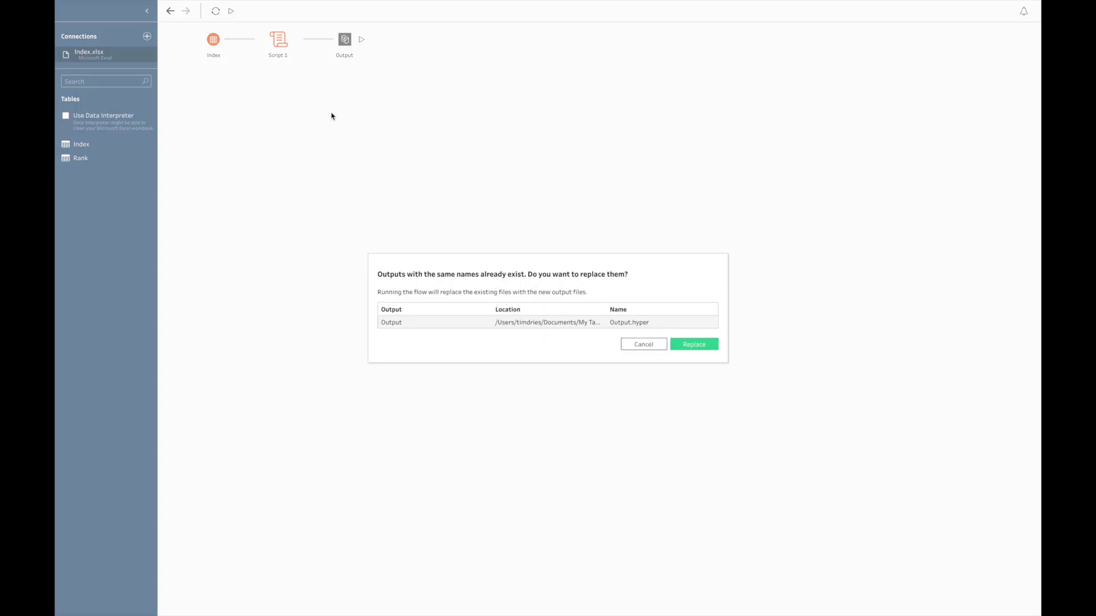
left_click(682, 343)
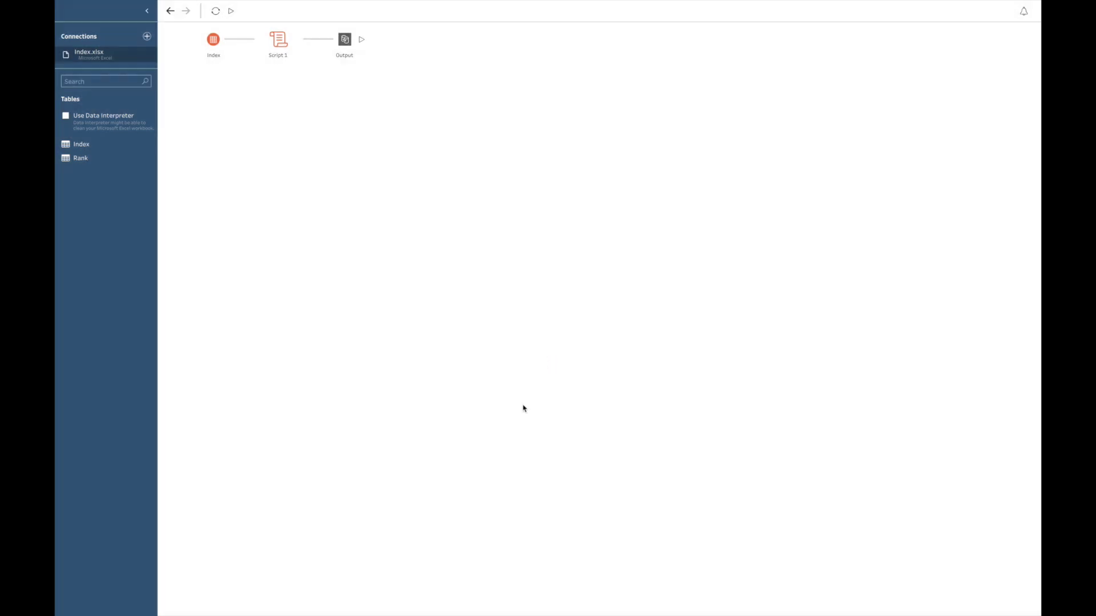
left_click(549, 360)
Step: Inspect the Output and script results, then start renaming Script 1 to 'Hello World'
left_click(344, 46)
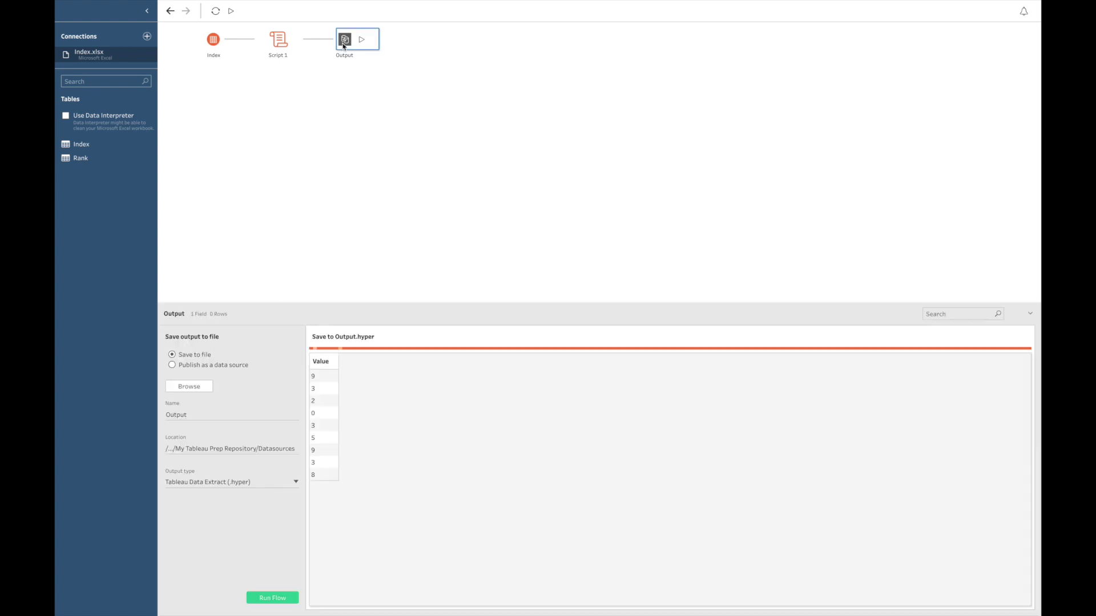
left_click(287, 37)
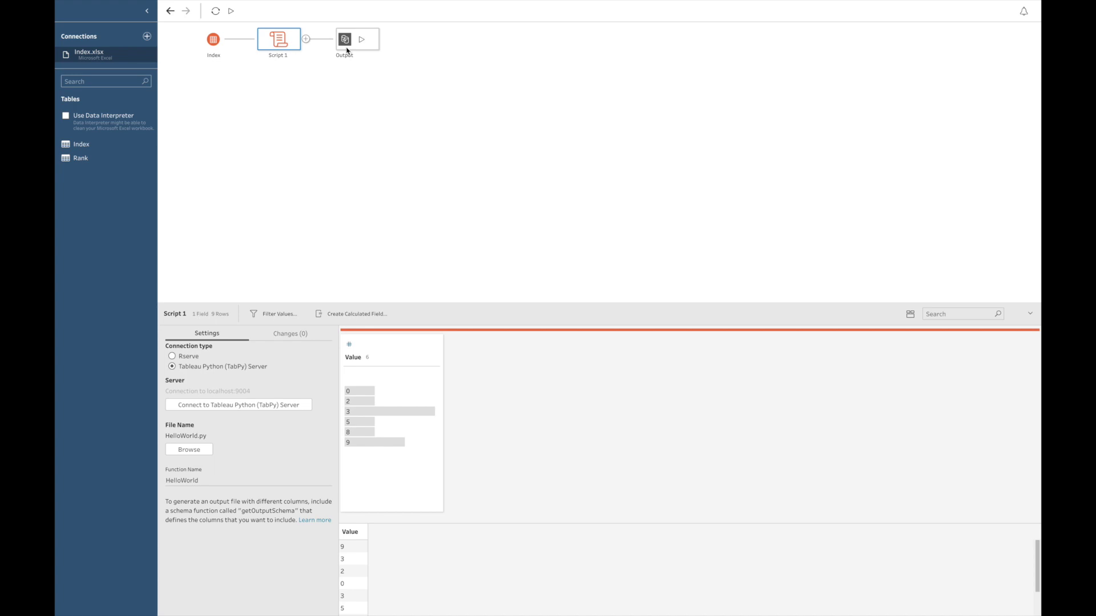
double_click(281, 56)
type("Hello World")
Step: Confirm the Hello World name and view the Output step's Output.hyper save settings
key("Return")
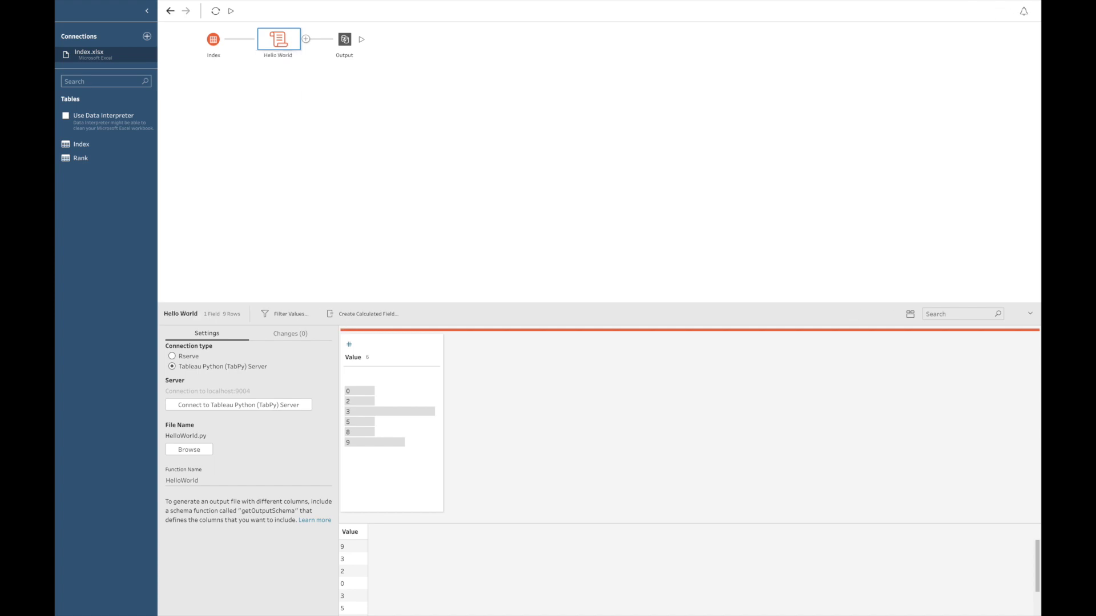
left_click(343, 41)
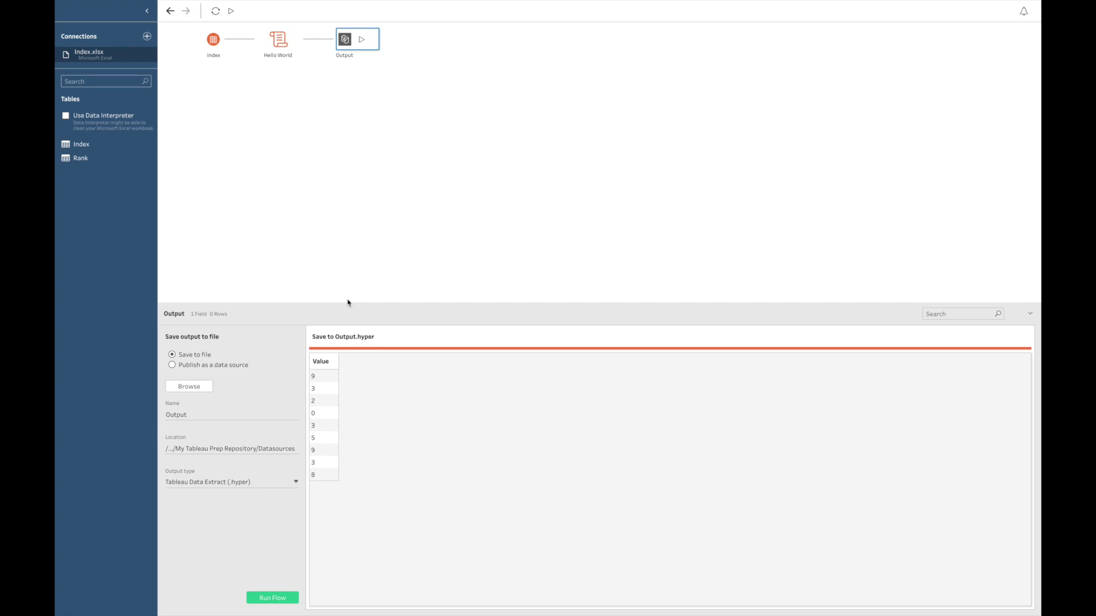
mouse_move(73, 348)
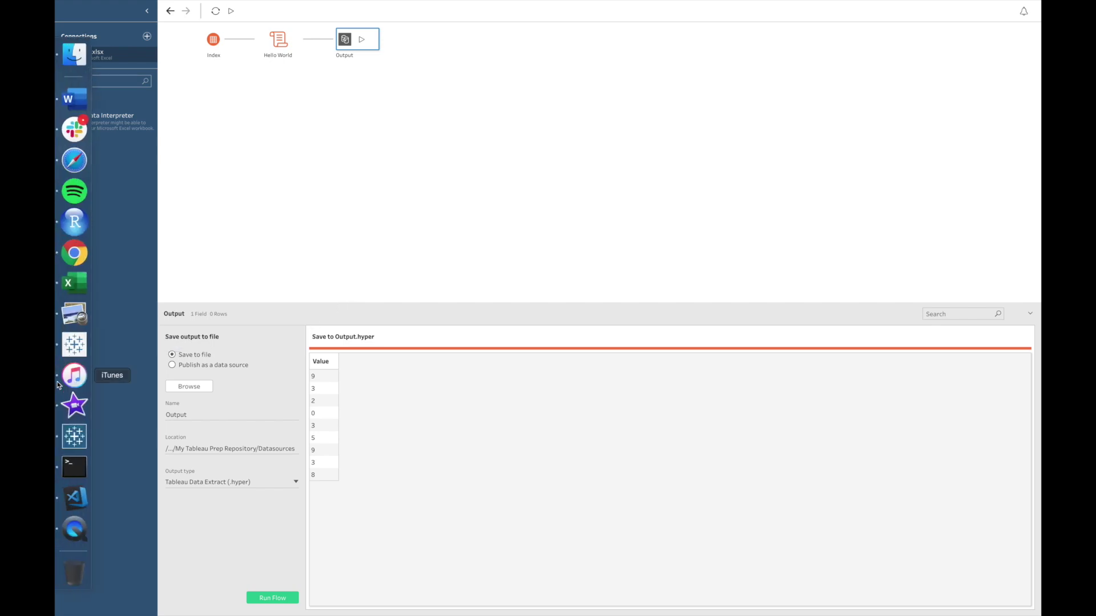
left_click(72, 508)
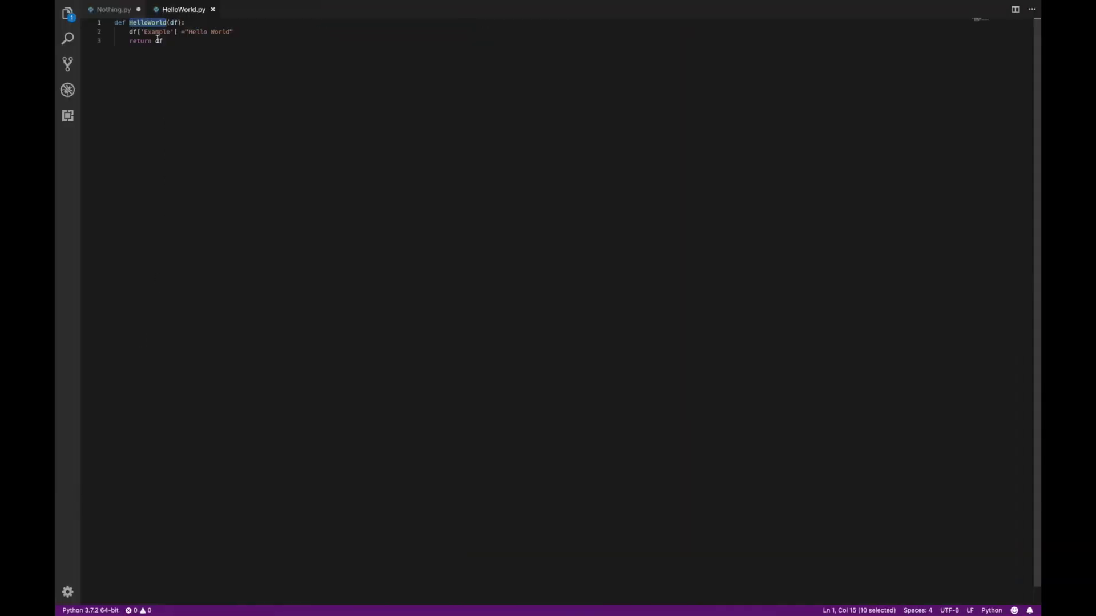
left_click_drag(144, 32, 170, 31)
left_click(180, 75)
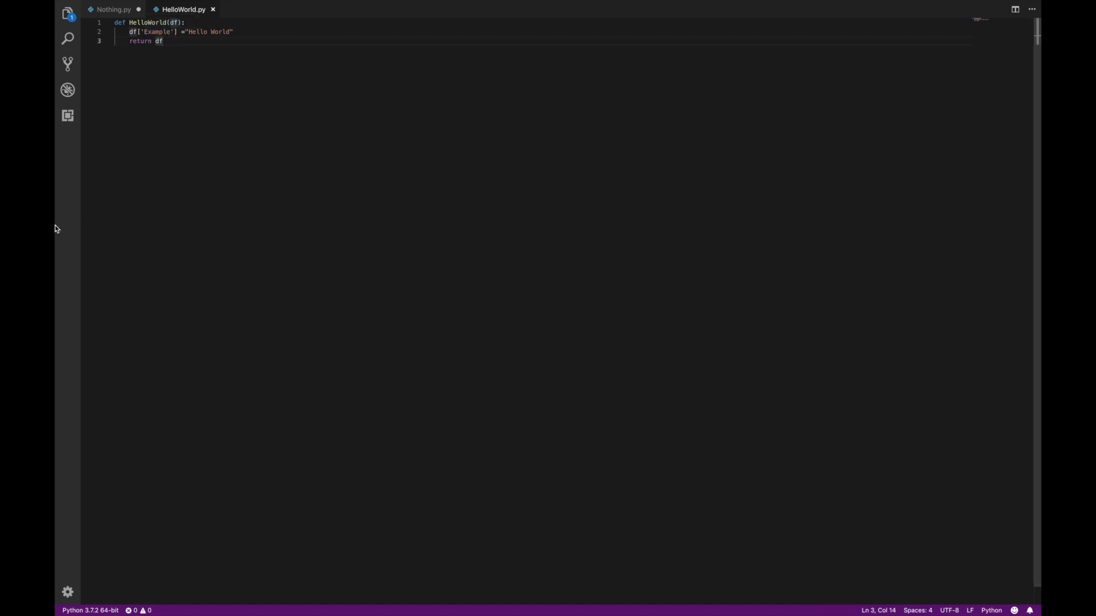
mouse_move(55, 225)
left_click(73, 437)
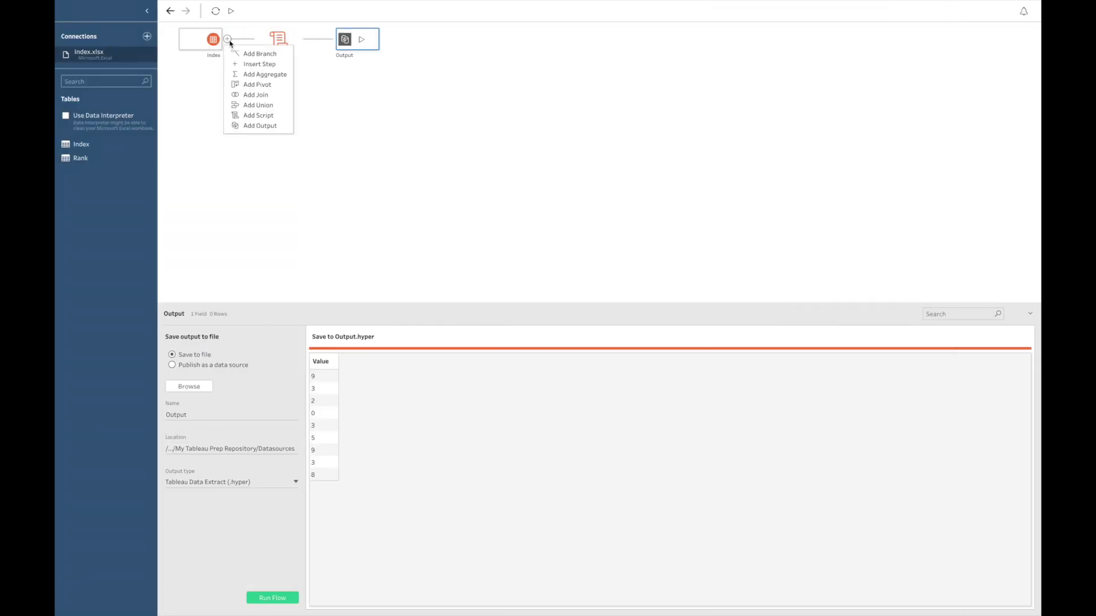
Step: Insert a Clean 1 step after Index with calculated field Example = "0", then run the flow
left_click(227, 39)
left_click(251, 65)
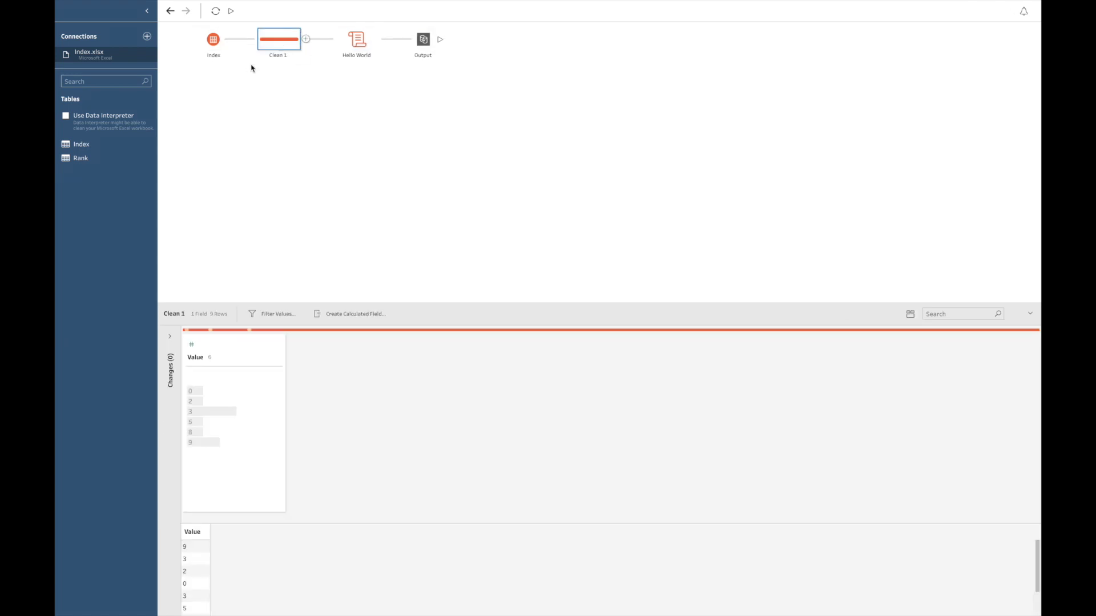
left_click(367, 319)
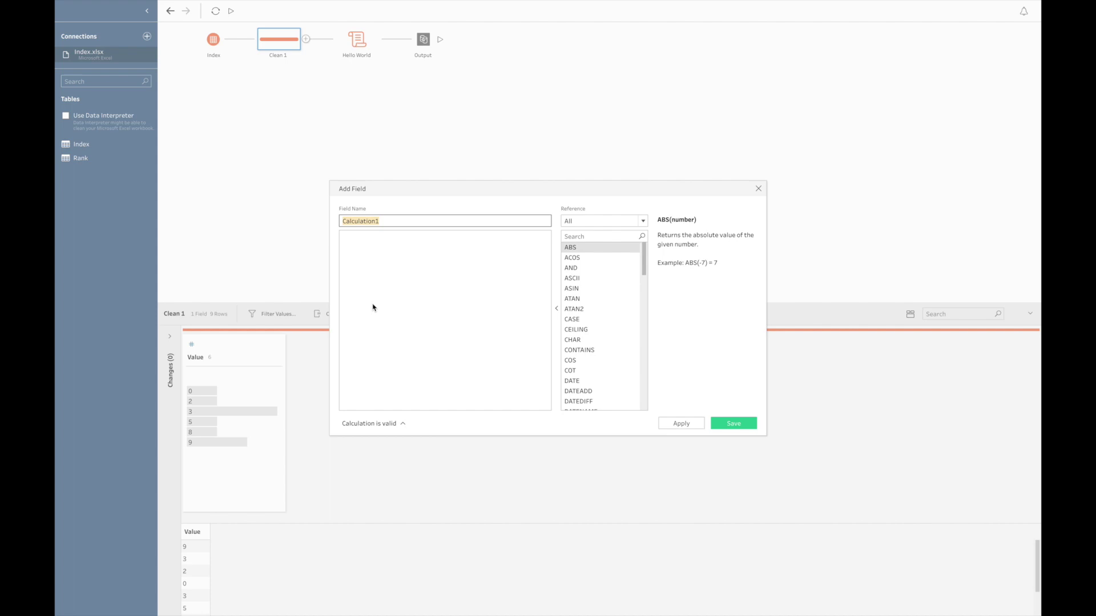
type("HelloWorld")
left_click_drag(382, 221, 341, 218)
type("Example")
left_click(397, 296)
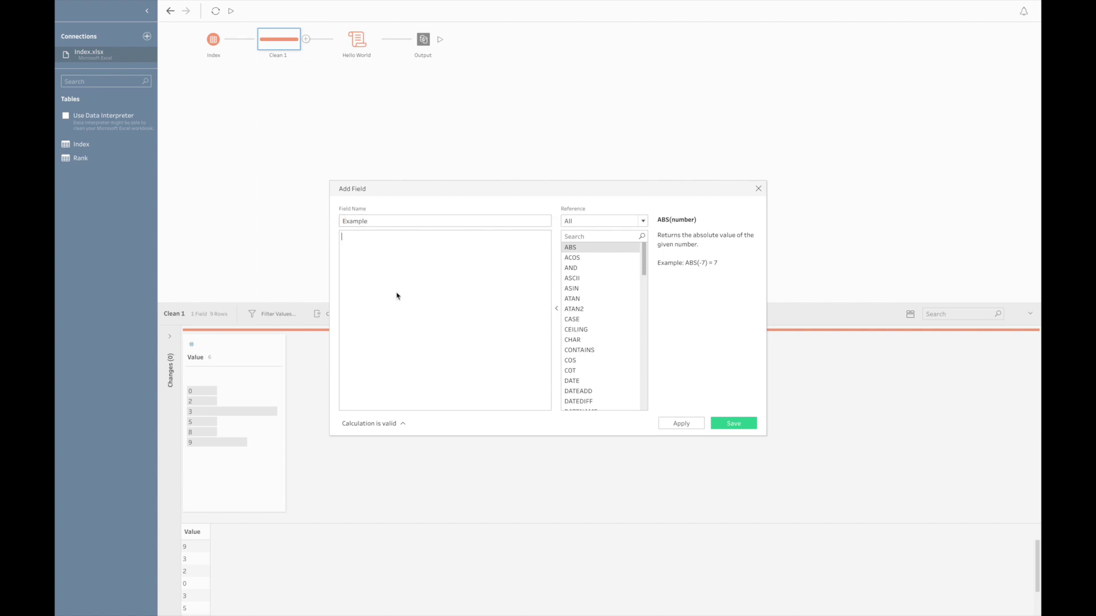
type("\"0\"")
left_click(730, 422)
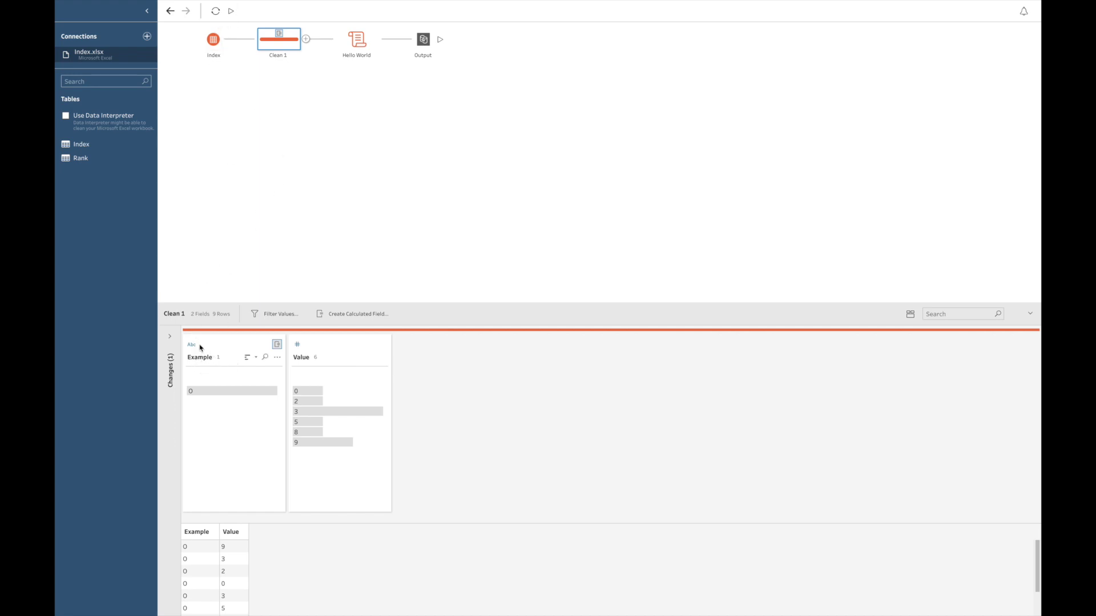
left_click(230, 12)
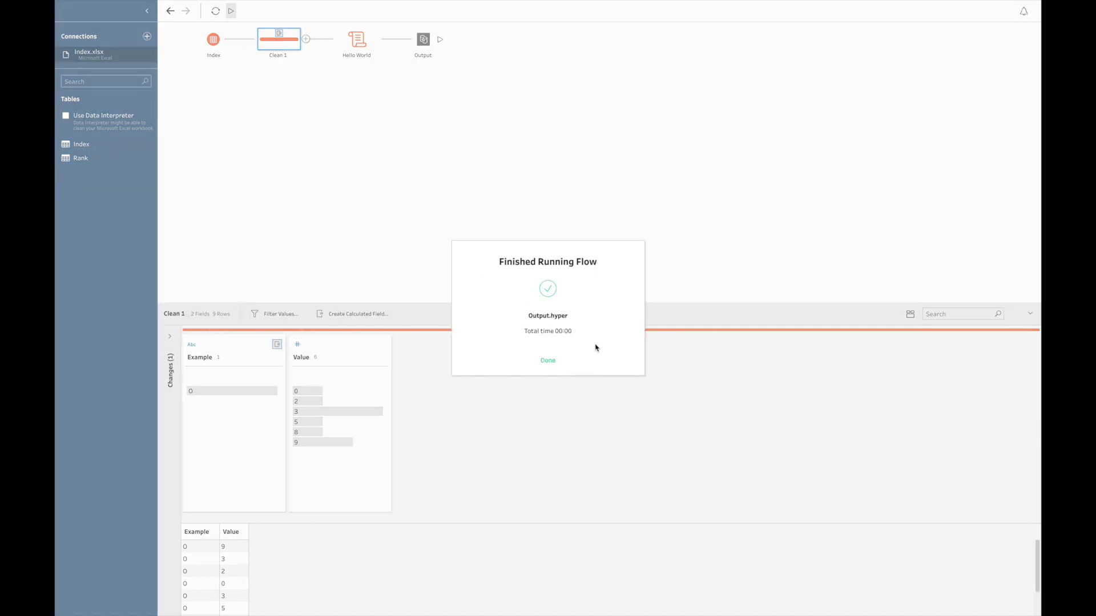
Step: Close the finished-run notice and review the Output step's settings
left_click(556, 360)
left_click(422, 40)
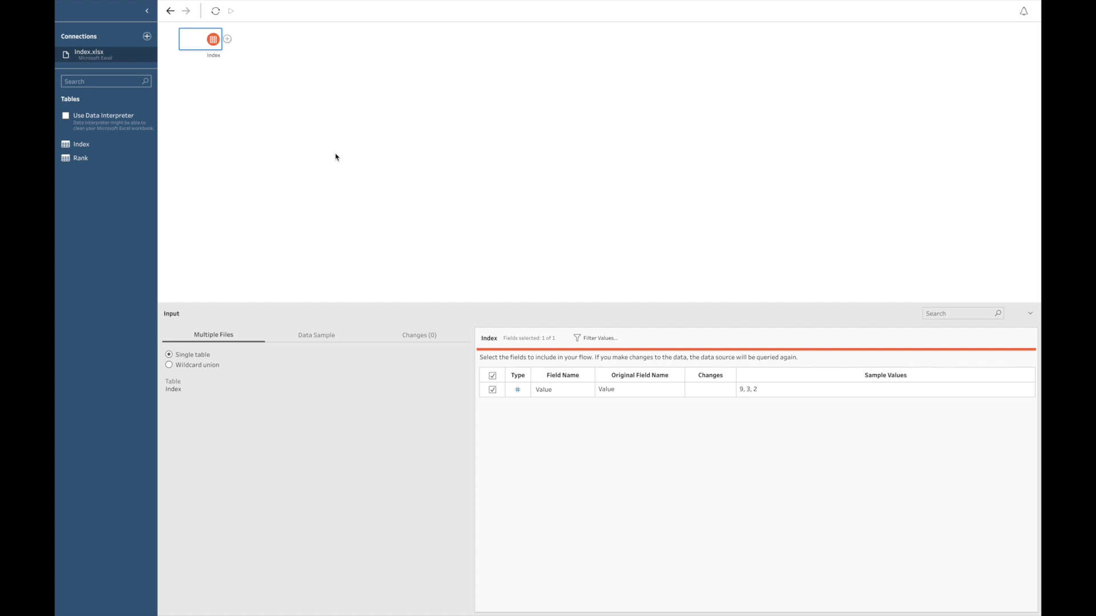
left_click(227, 40)
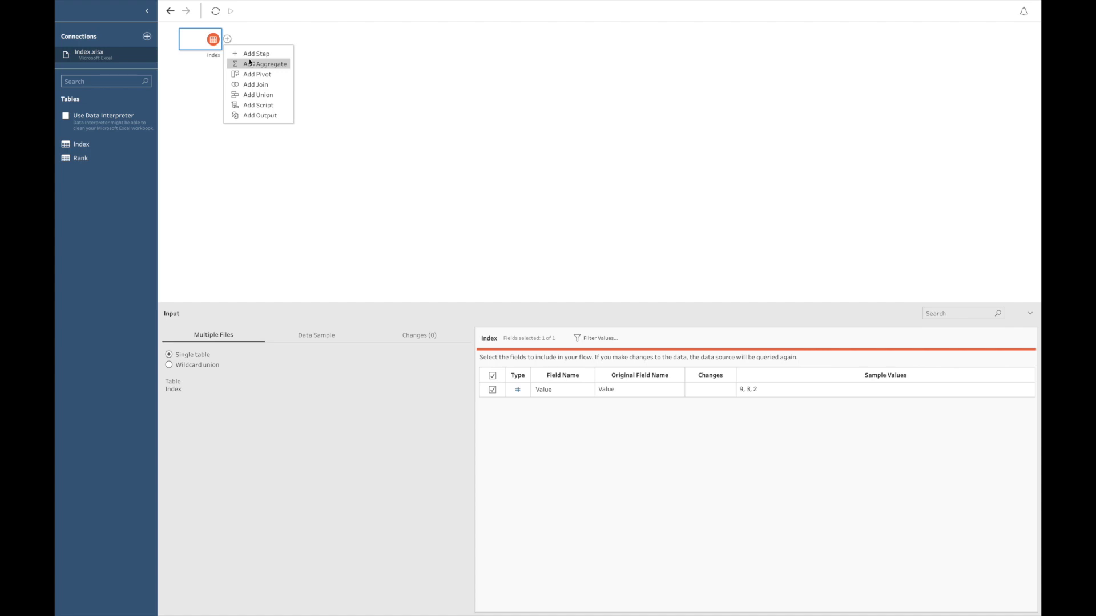
Step: Add a Clean 1 step after Index and start an Index calculated field with formula Index()
left_click(250, 54)
left_click(307, 39)
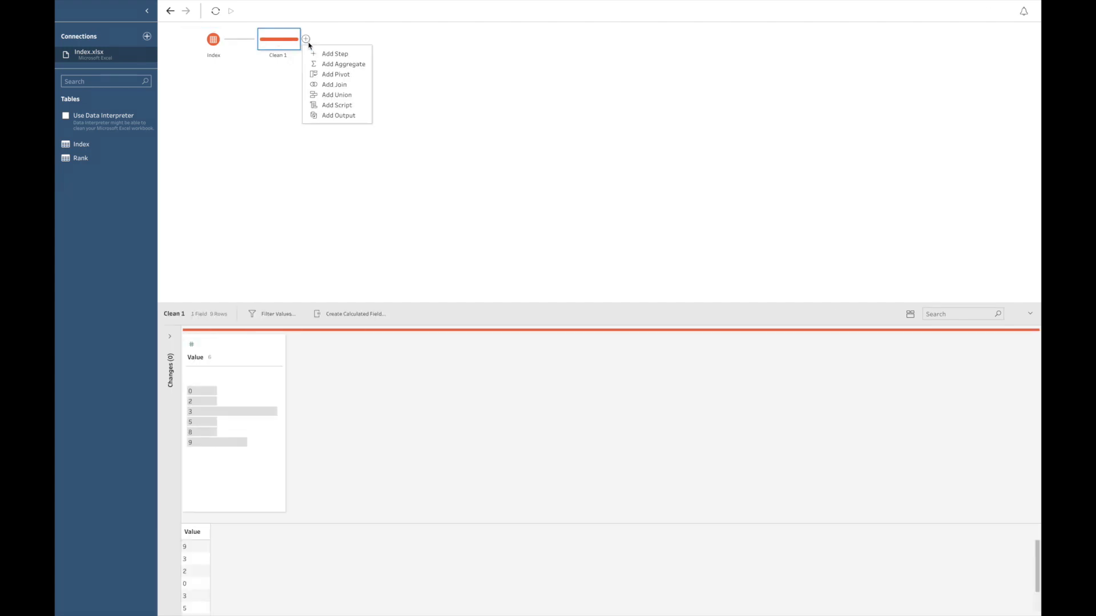
left_click(343, 315)
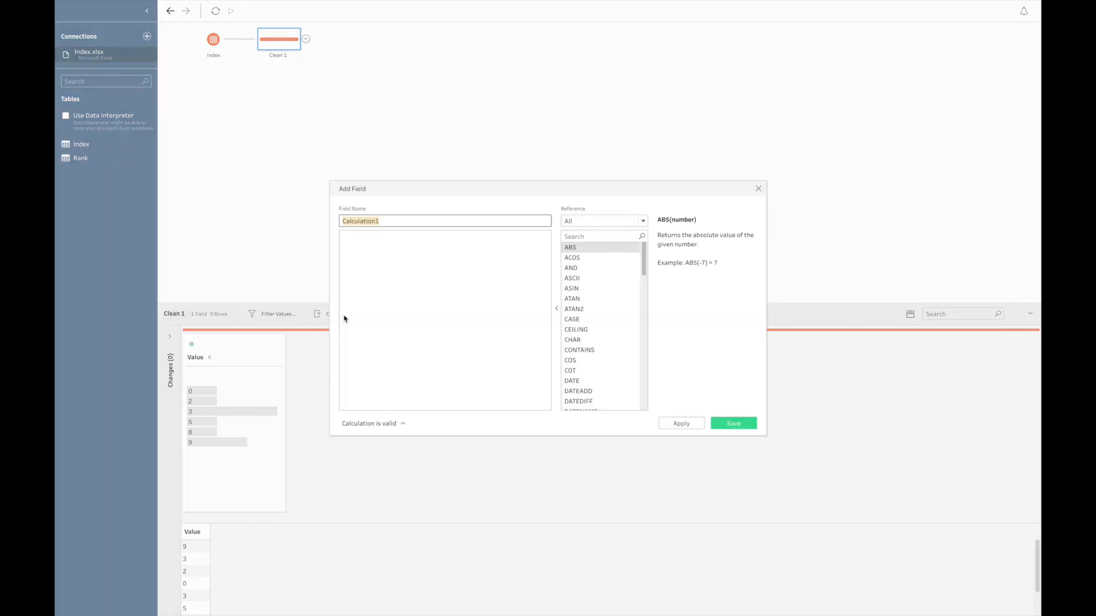
type("Index")
left_click(393, 302)
type("Index()")
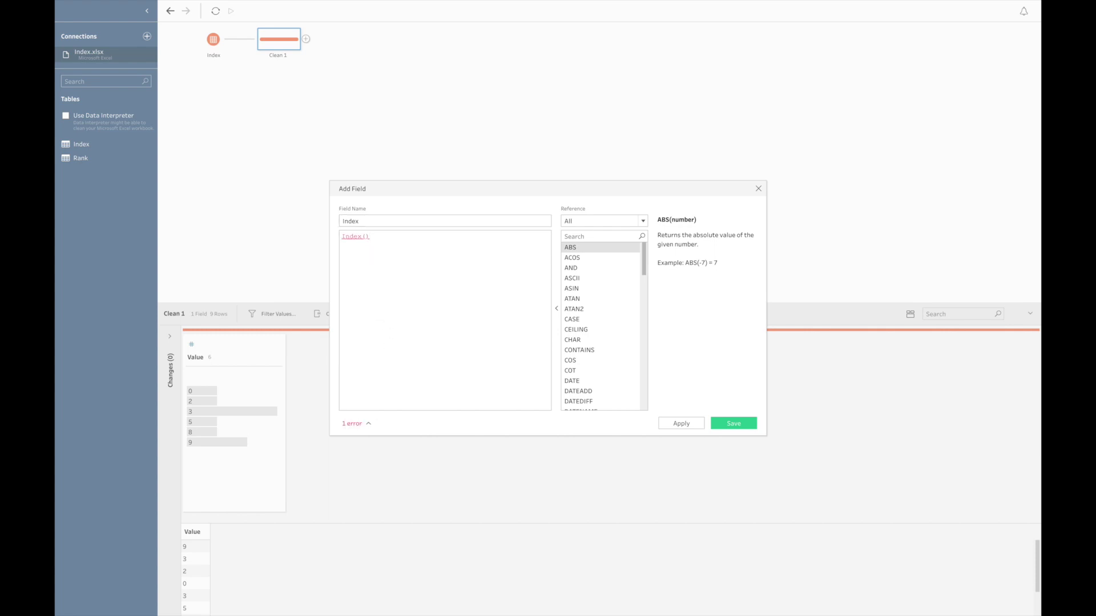
Step: Try Rank() instead, browse the function categories, then close the calculated field without saving
left_click_drag(385, 256, 303, 234)
type("Rank()")
left_click_drag(381, 253, 320, 227)
key("BackSpace")
left_click(571, 221)
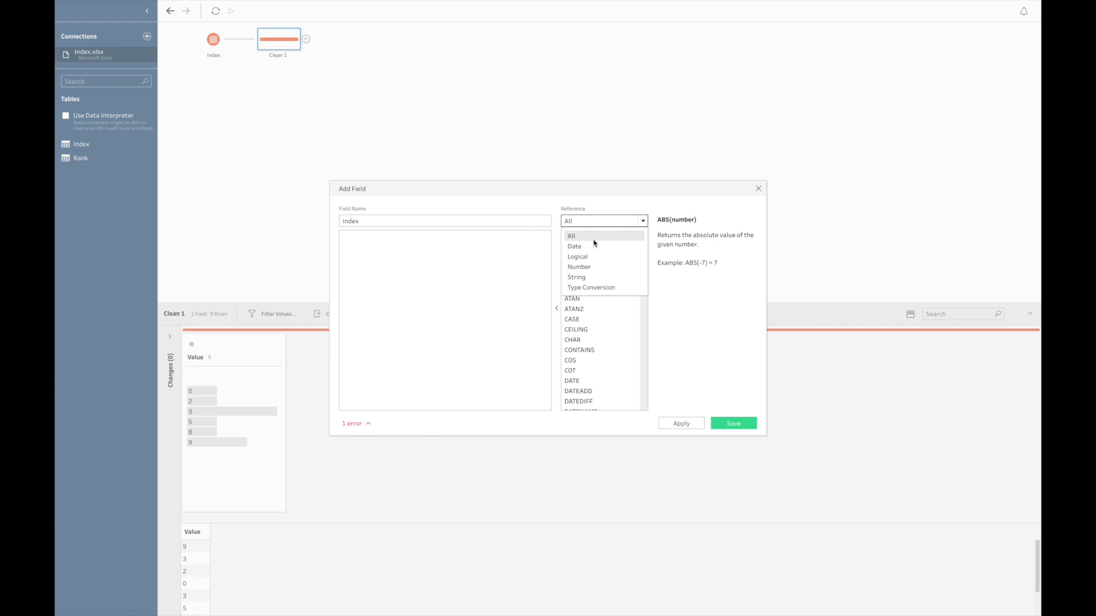
left_click(482, 269)
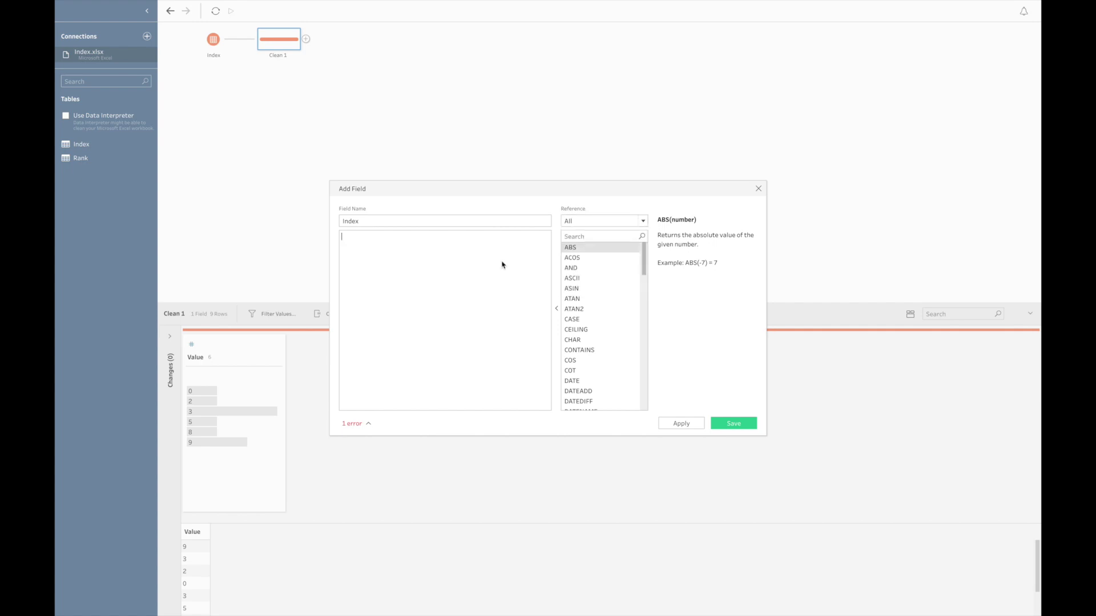
left_click(758, 189)
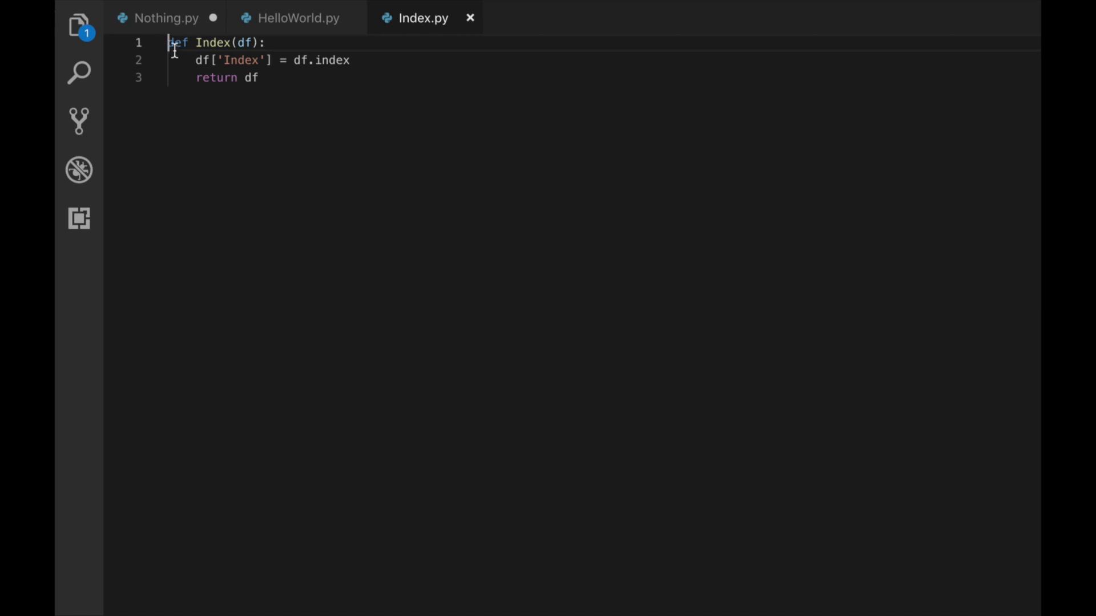
Step: Review Index.py's Index function, which sets df['Index'] to df.index and returns df
left_click_drag(171, 45, 246, 44)
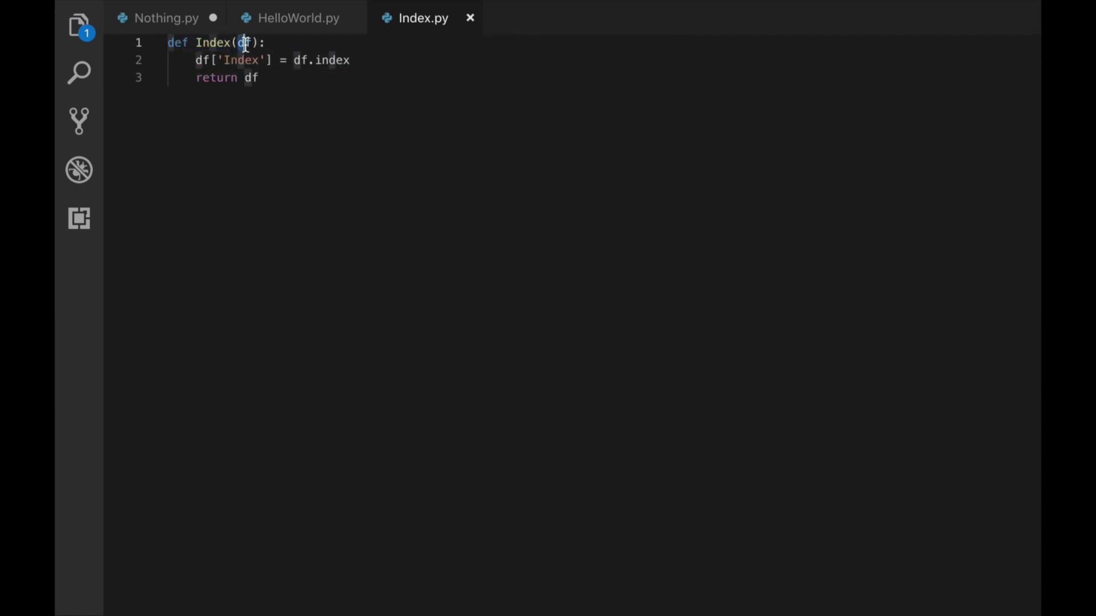
left_click(254, 114)
left_click_drag(355, 60, 197, 62)
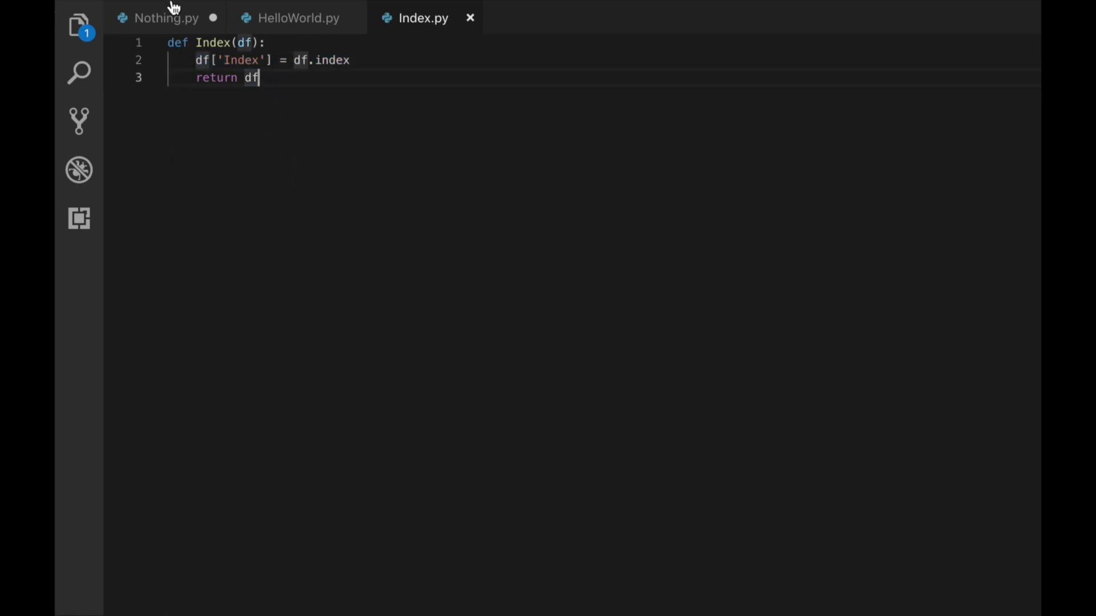
mouse_move(143, 37)
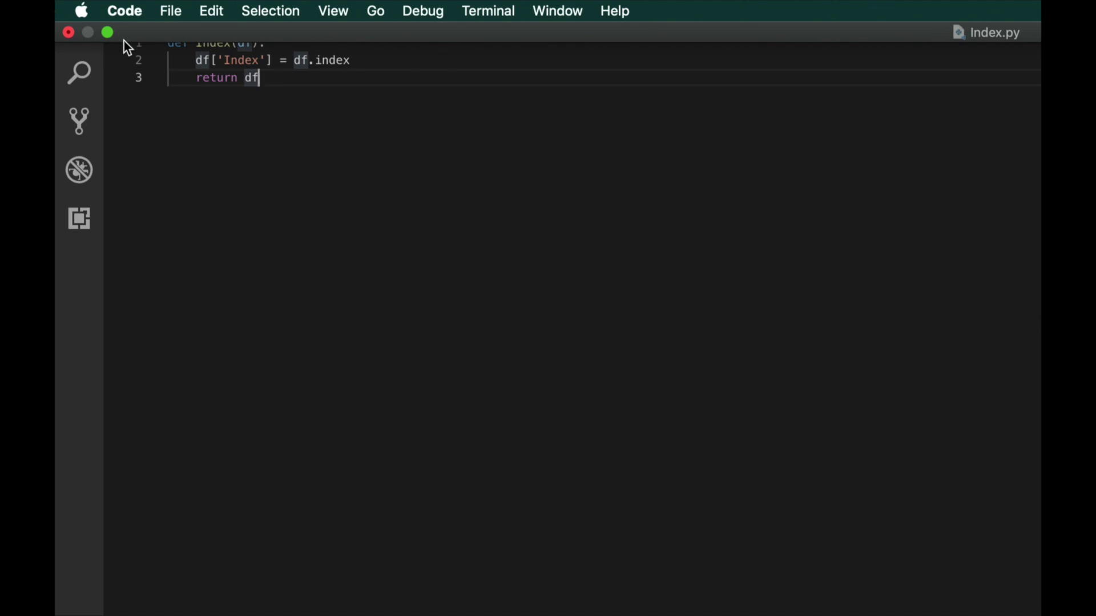
mouse_move(55, 160)
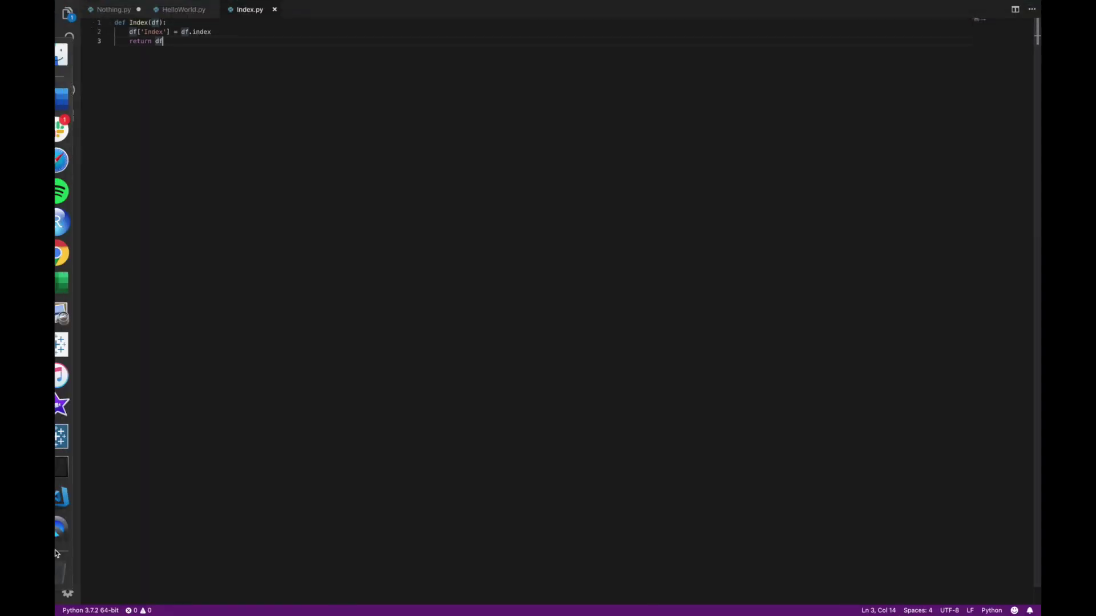
left_click(75, 436)
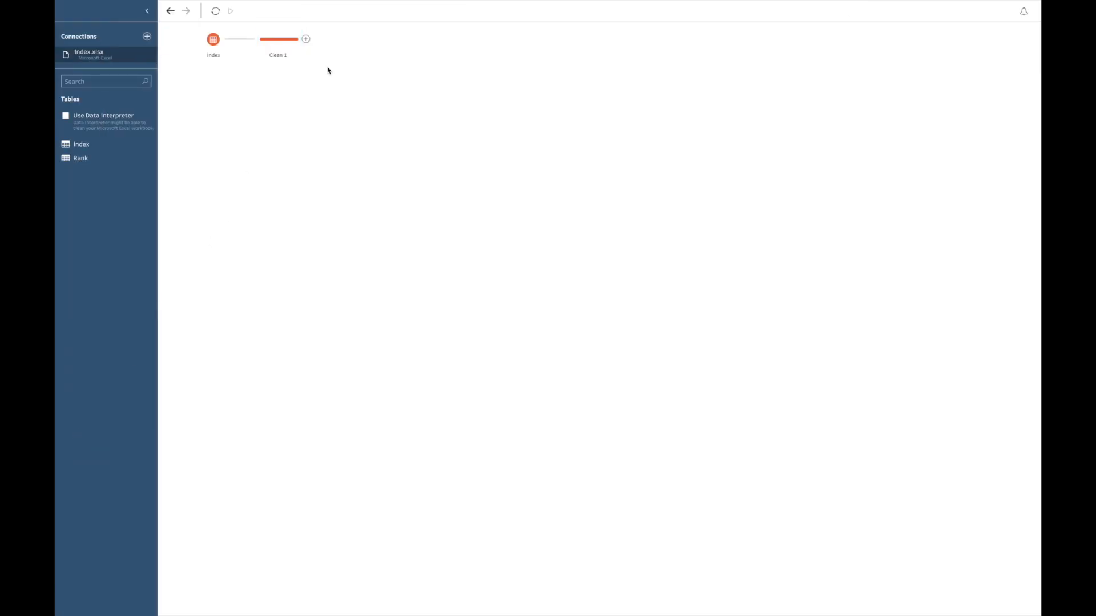
Step: Add a Script 1 step after Clean 1 using the TabPy server and the Index.py file
left_click(307, 40)
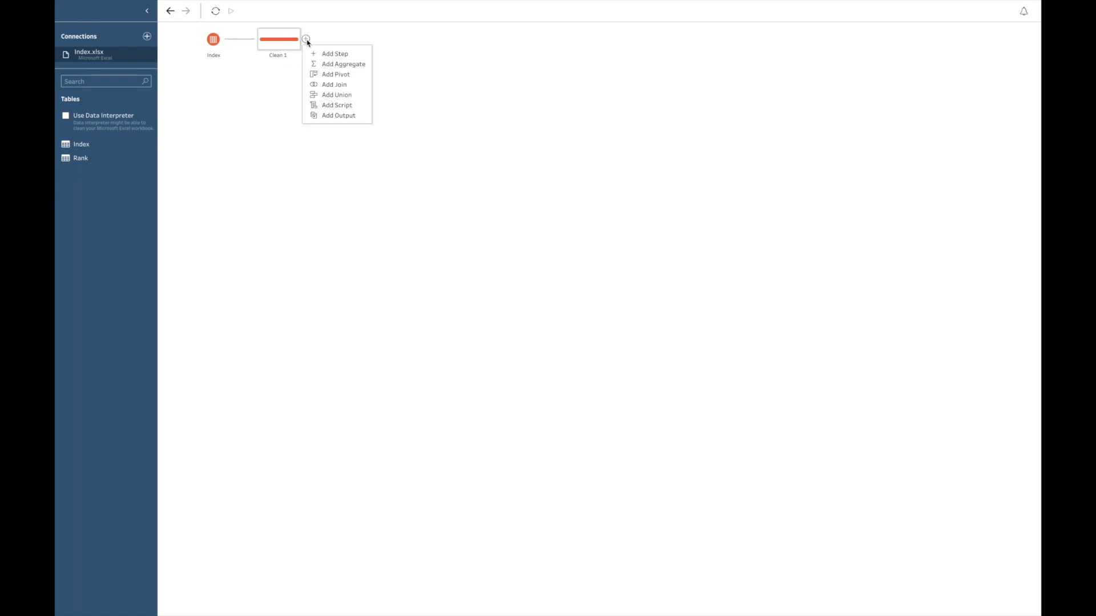
left_click(342, 107)
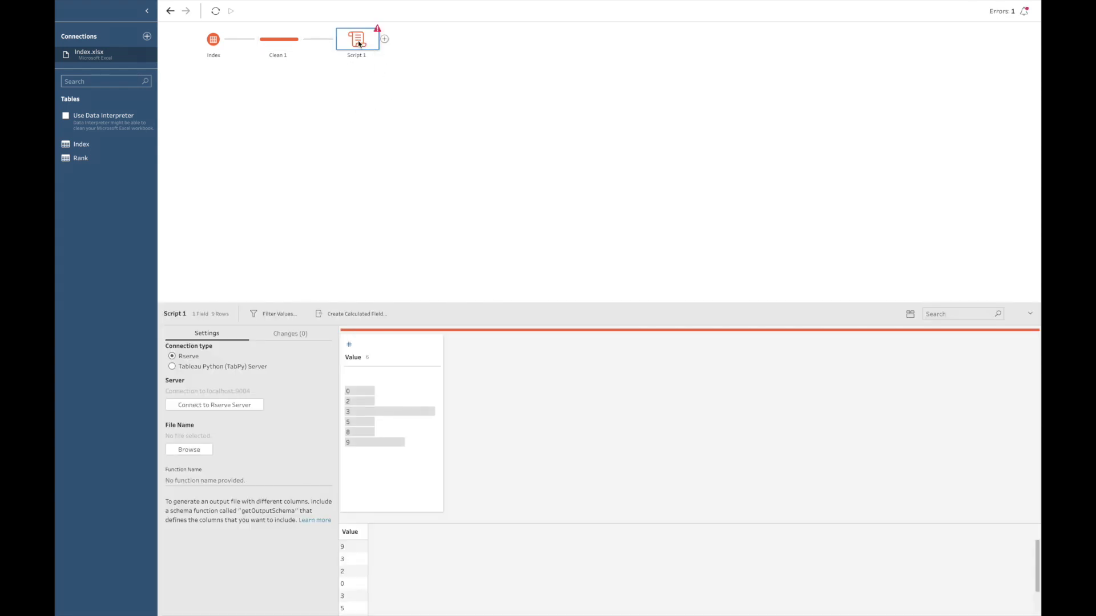
left_click(173, 367)
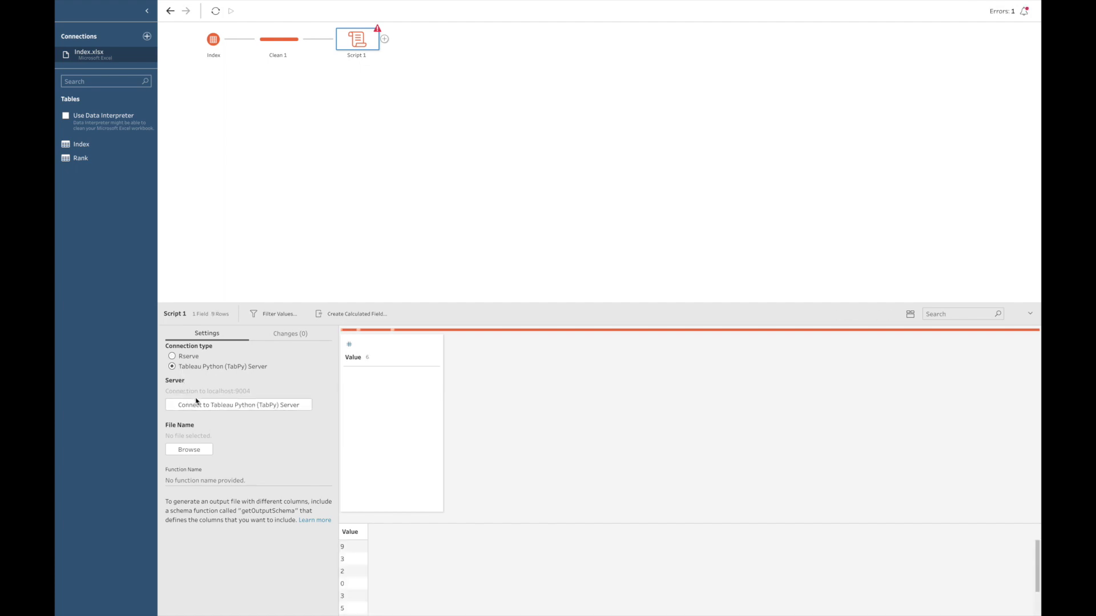
left_click(239, 405)
left_click(604, 365)
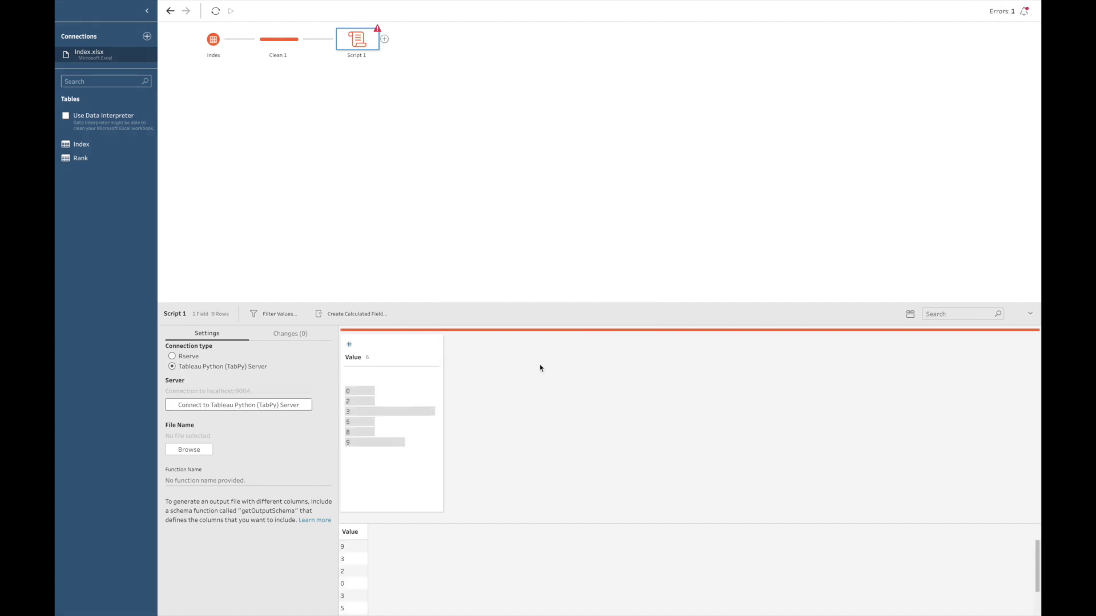
left_click(200, 449)
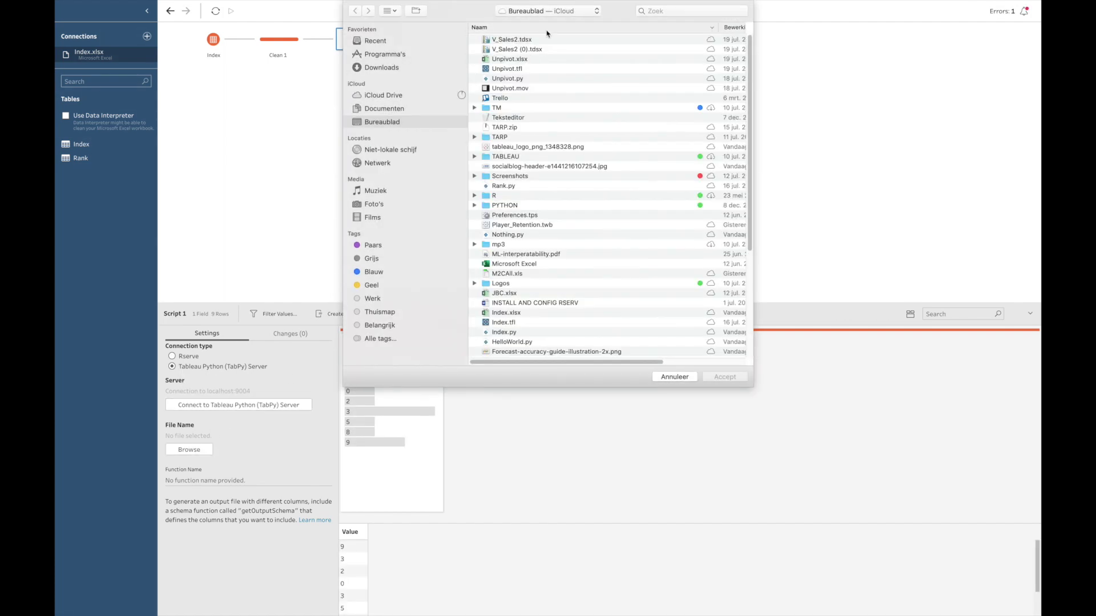
left_click(667, 10)
type("index.py")
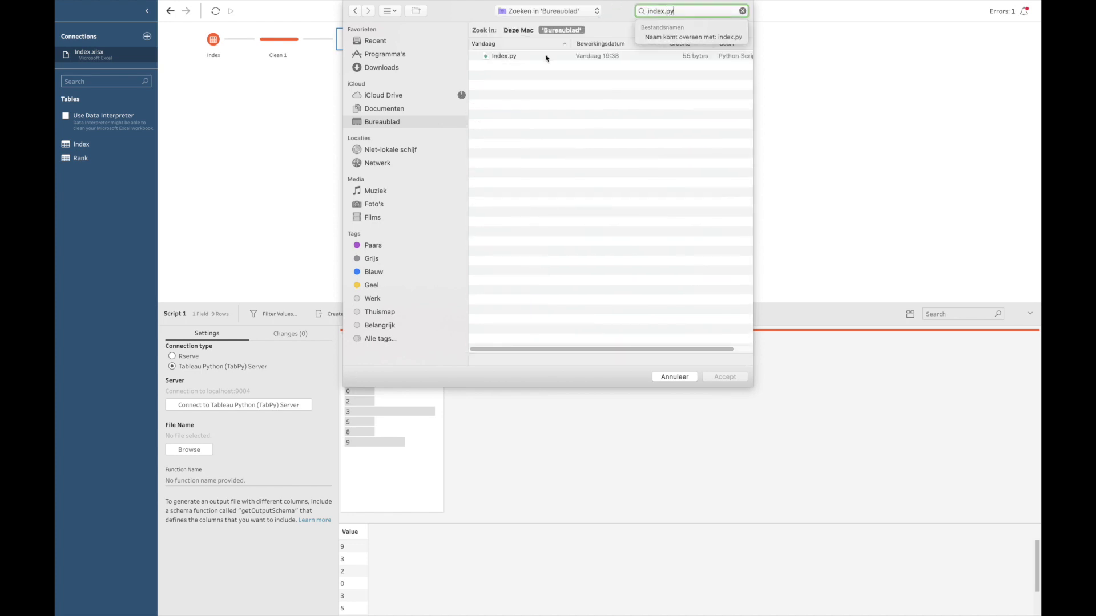
double_click(515, 57)
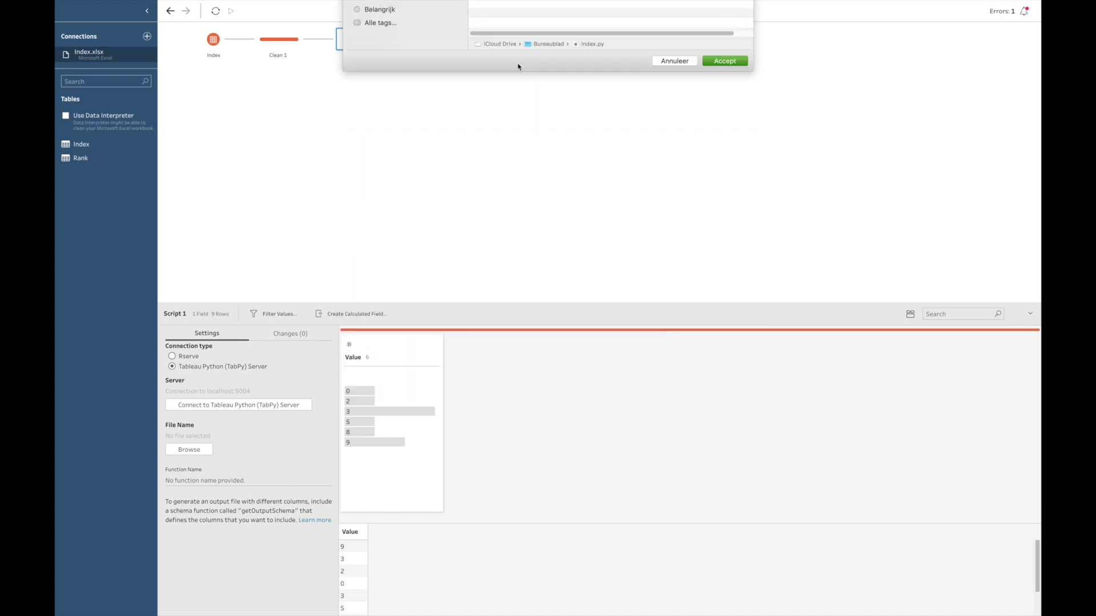
Step: Set Script 1's function name to Index and add an Output step after it
left_click(205, 479)
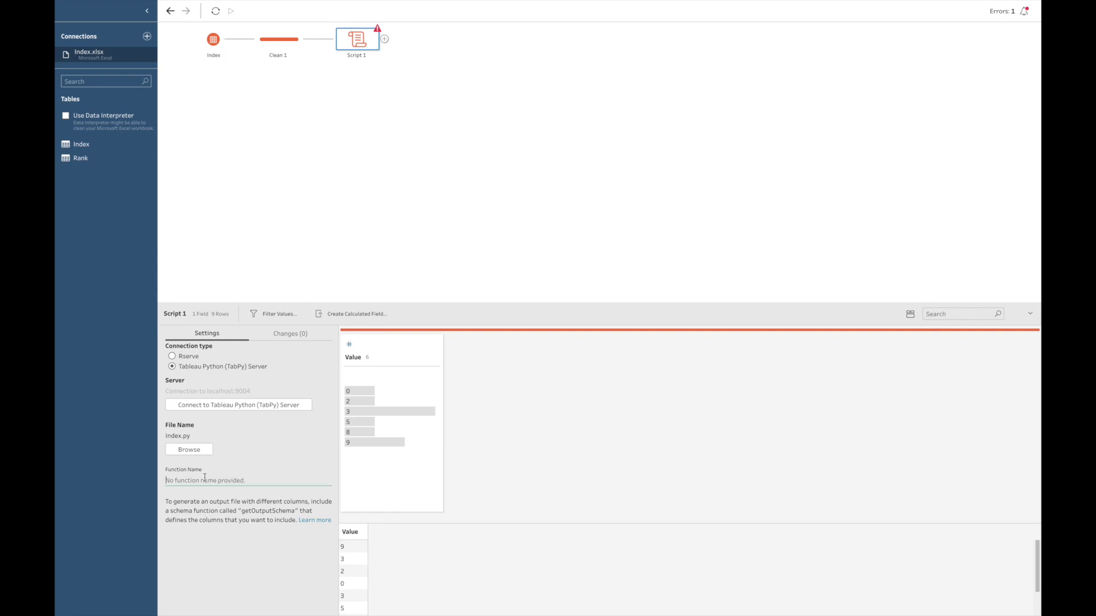
type("i")
left_click(503, 146)
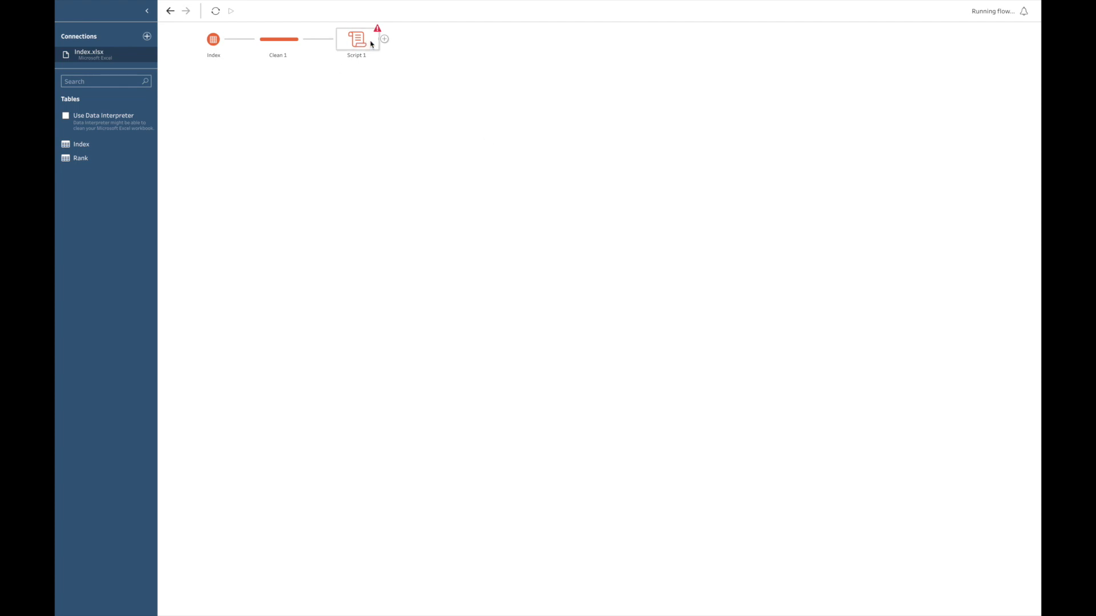
left_click(385, 39)
left_click(413, 115)
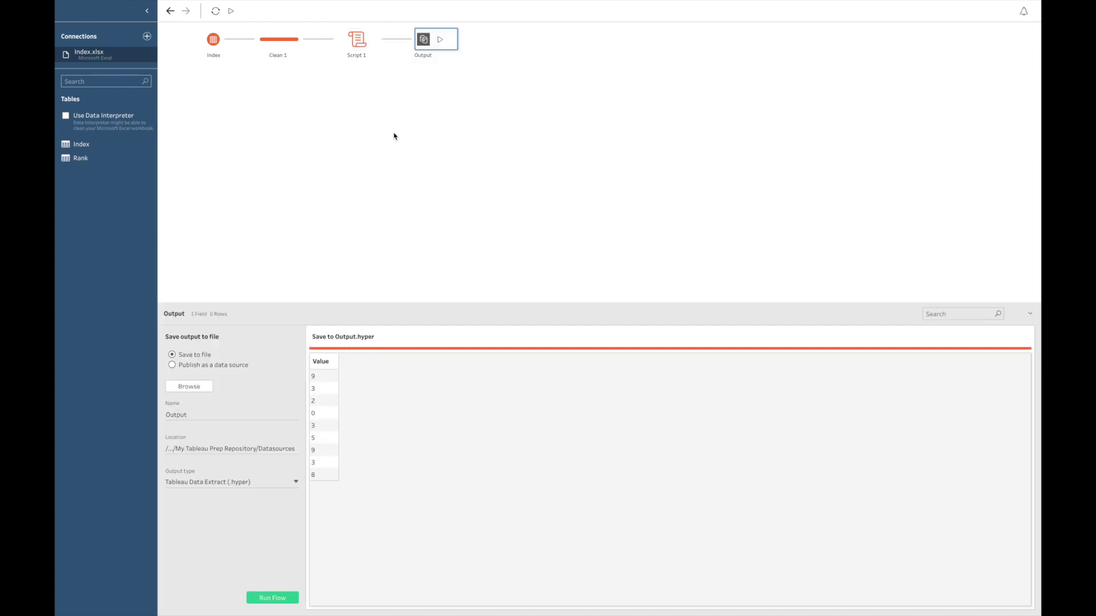
Step: Run the flow, overwriting the existing Output.hyper
left_click(230, 11)
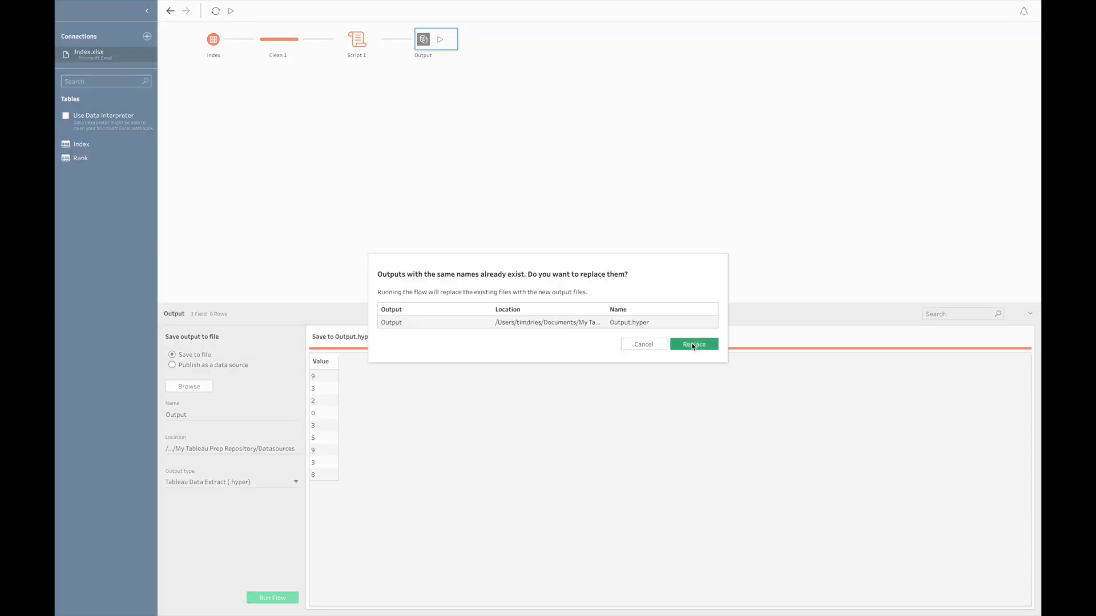
left_click(694, 344)
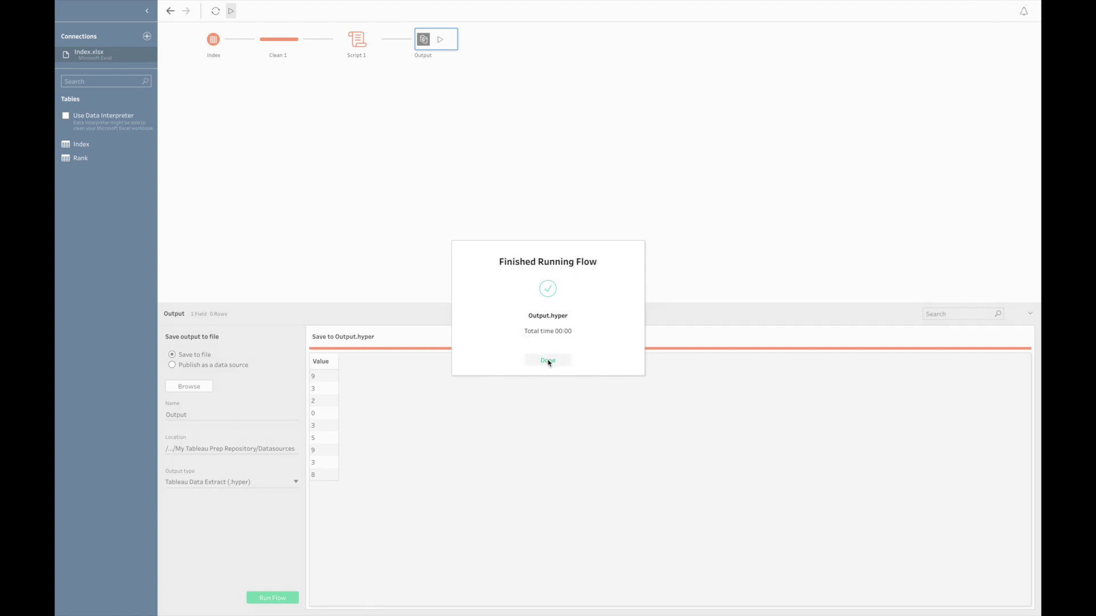
left_click(548, 361)
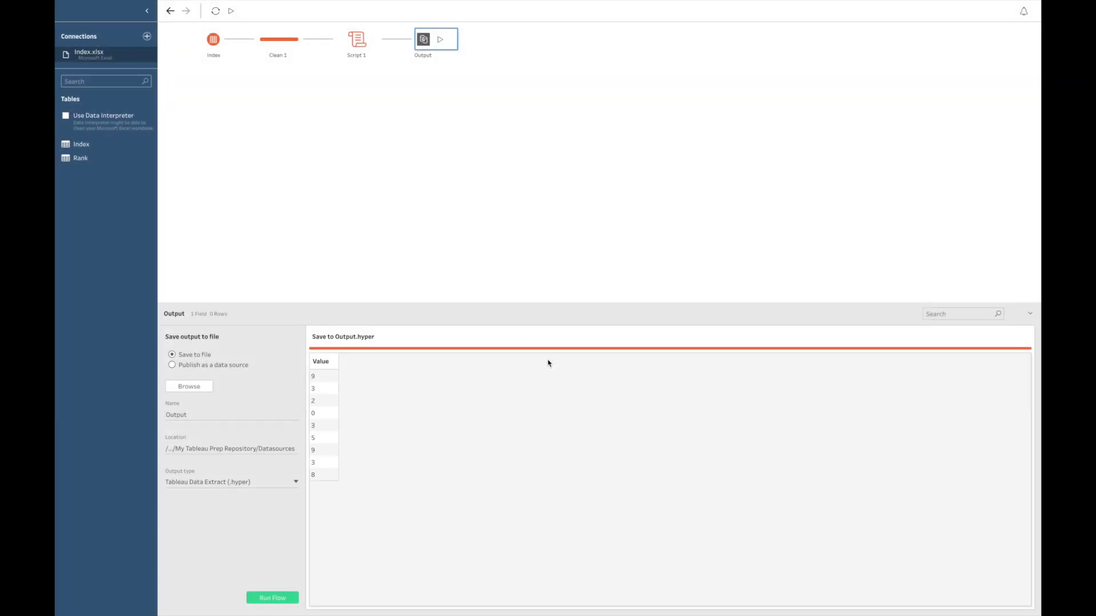
Step: Rename the Script 1 step to Index
double_click(365, 56)
type("Index")
key("Return")
Step: Review the Index script, Output and Clean 1 steps' settings and data
left_click(353, 45)
left_click(416, 47)
left_click(365, 47)
left_click(295, 42)
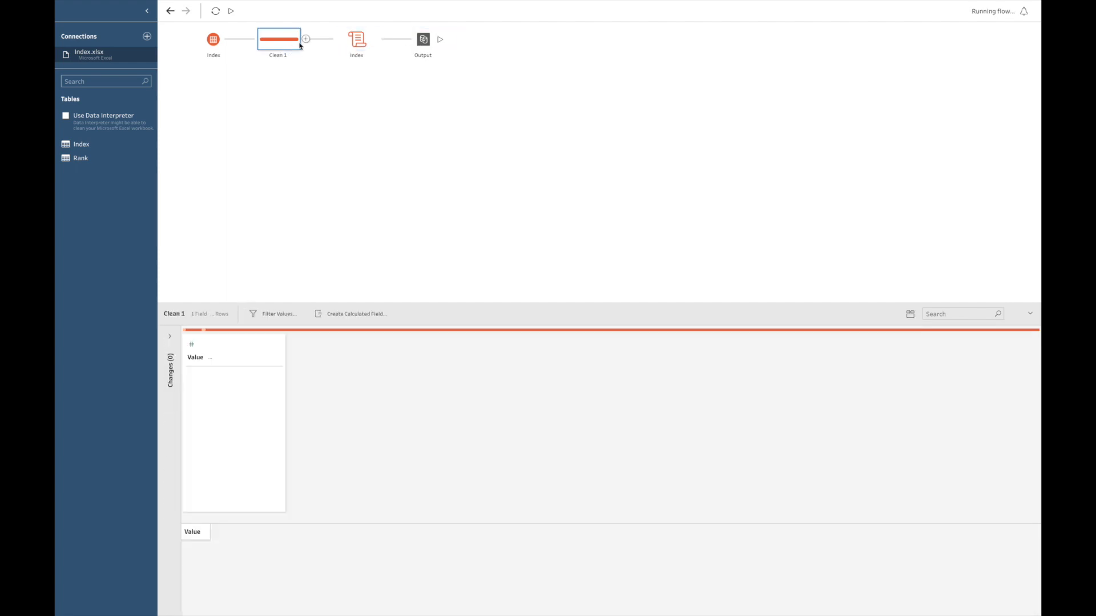
left_click(353, 47)
left_click(421, 45)
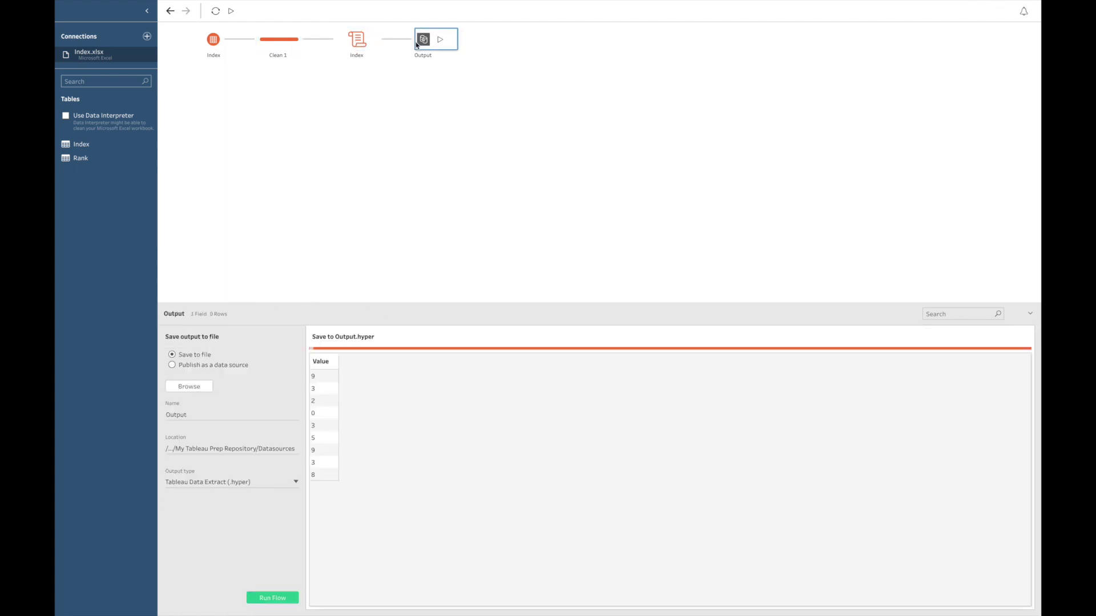
left_click(426, 100)
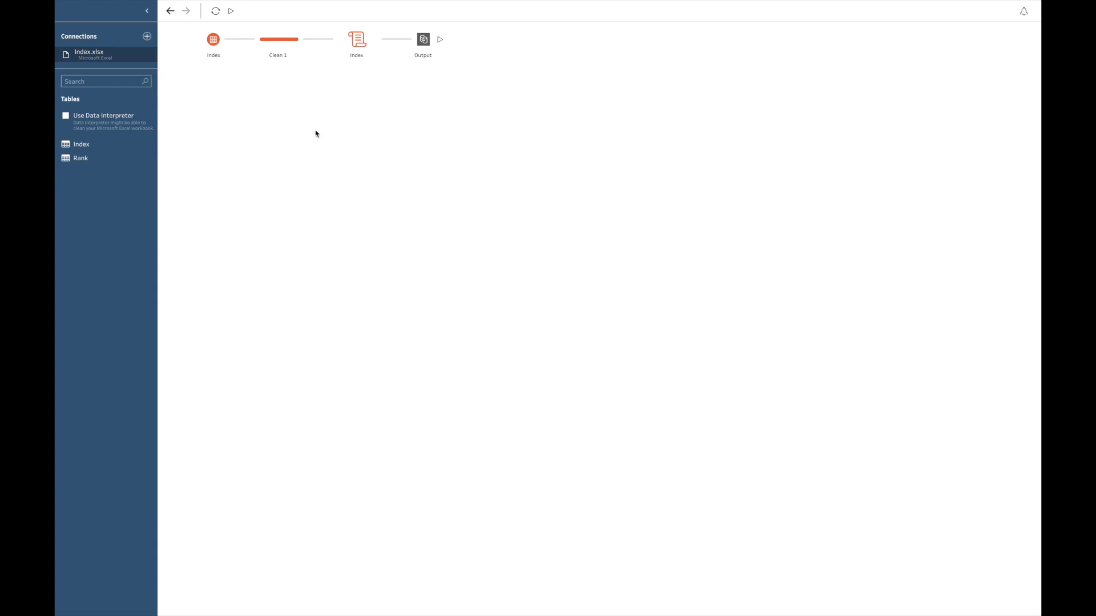
left_click(277, 41)
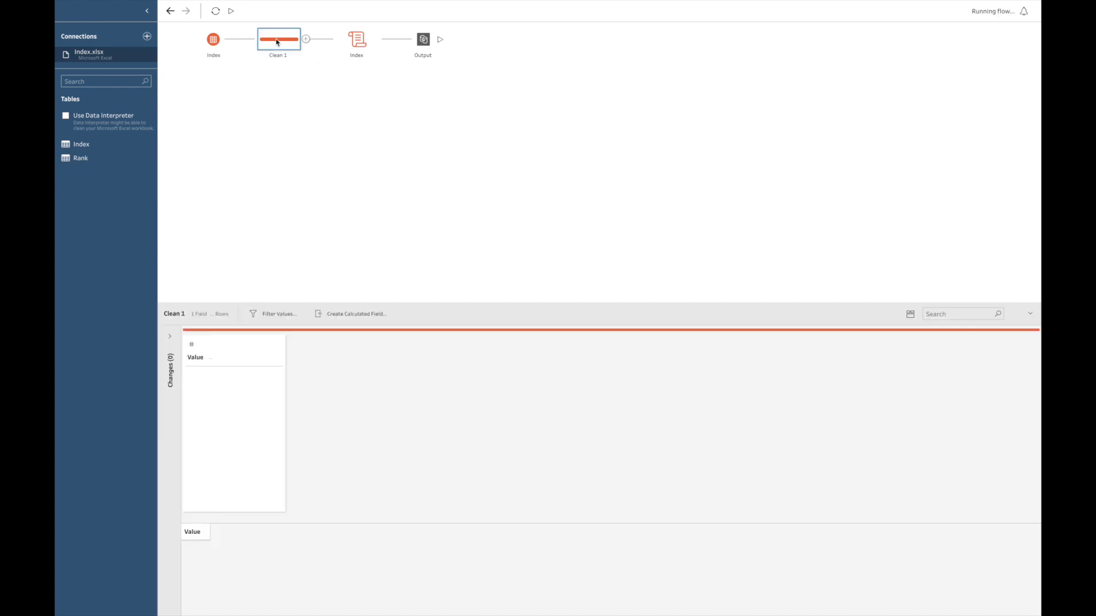
Step: In Clean 1, add a calculated field named Index with formula 0
left_click(362, 314)
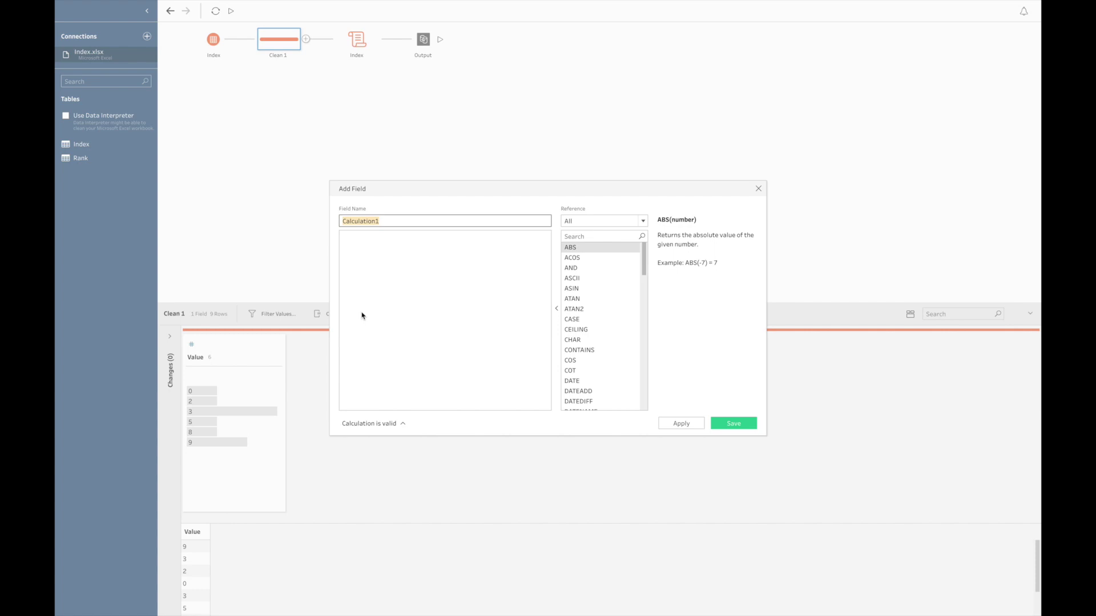
type("Index")
left_click(392, 305)
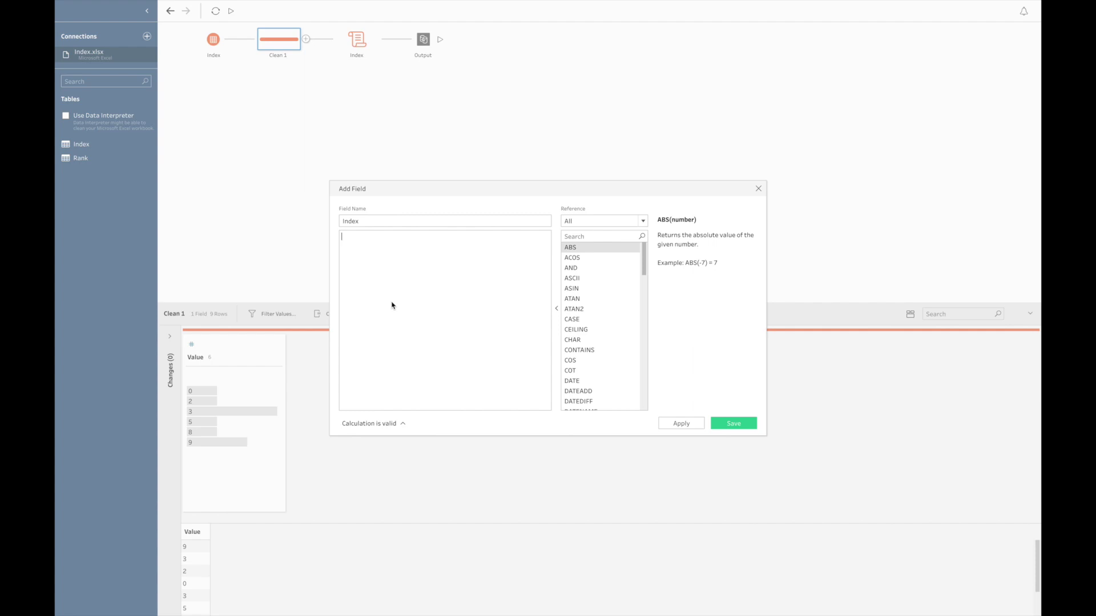
type("\"0")
key("BackSpace")
type("0")
left_click(736, 423)
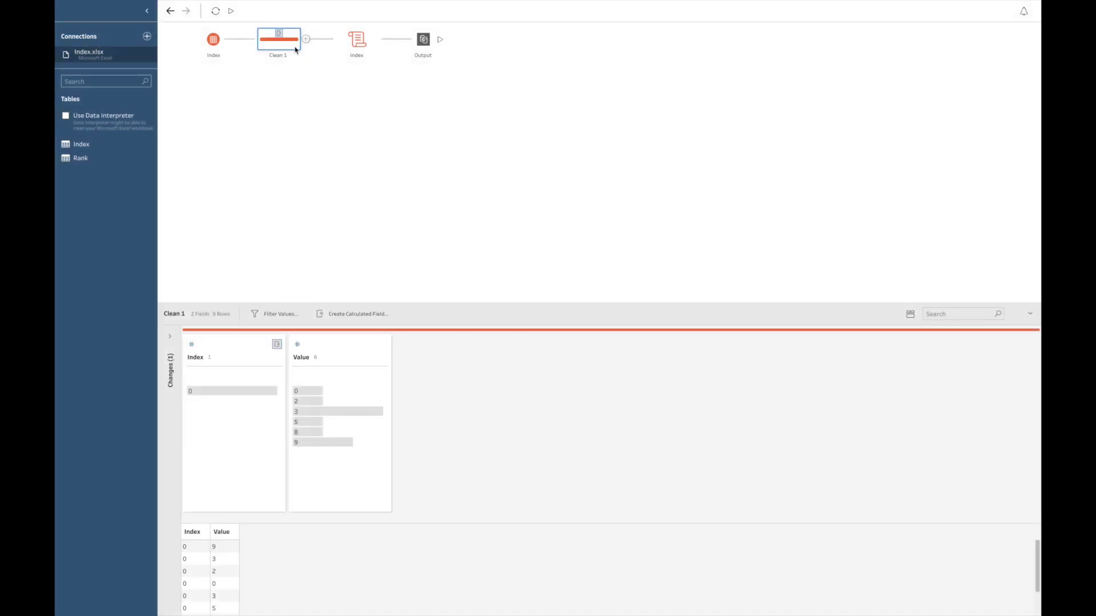
Step: Rerun the flow and preview Output with Index values 0 to 8
left_click(231, 11)
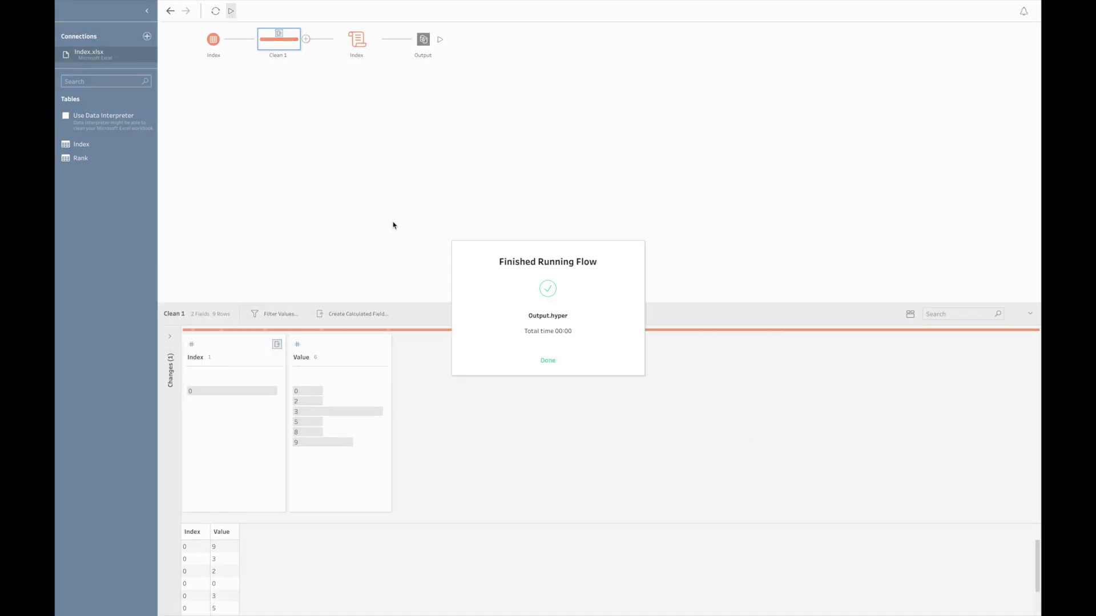
left_click(552, 362)
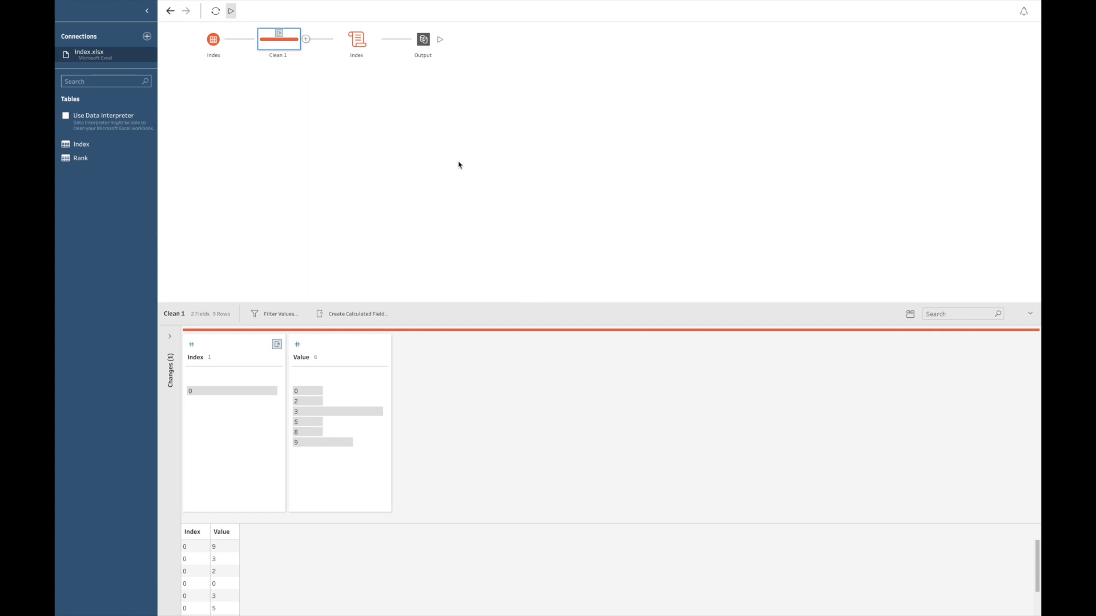
left_click(425, 44)
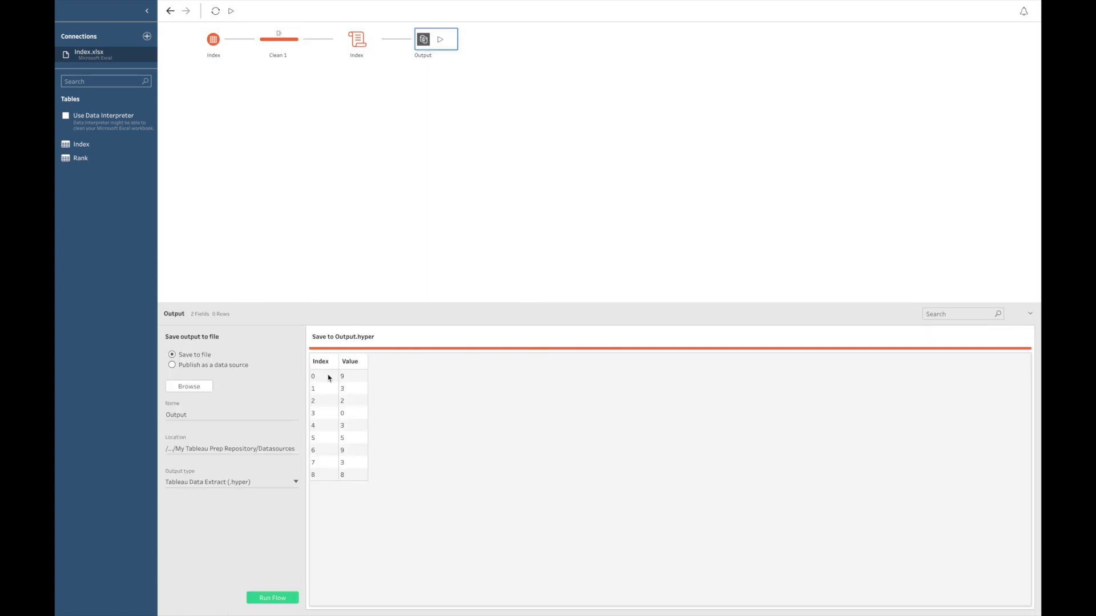